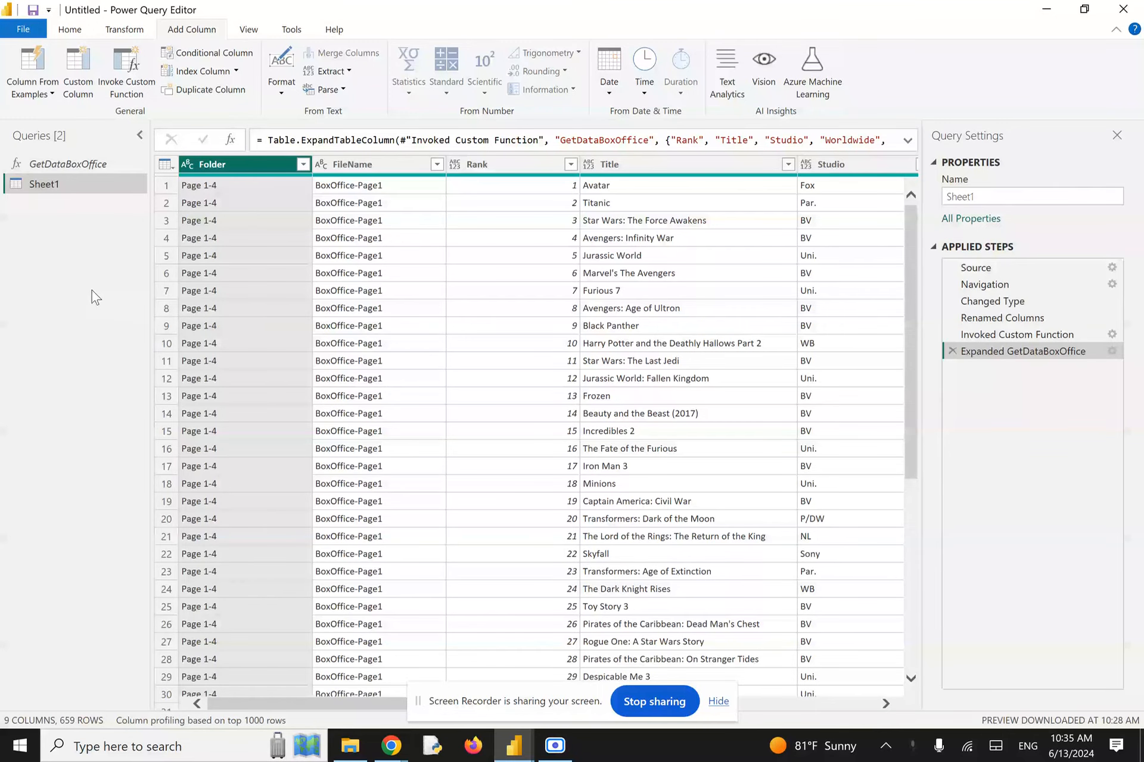
Step: Review the GetDataBoxOffice function's parameters and return to the Sheet1 query
left_click(69, 166)
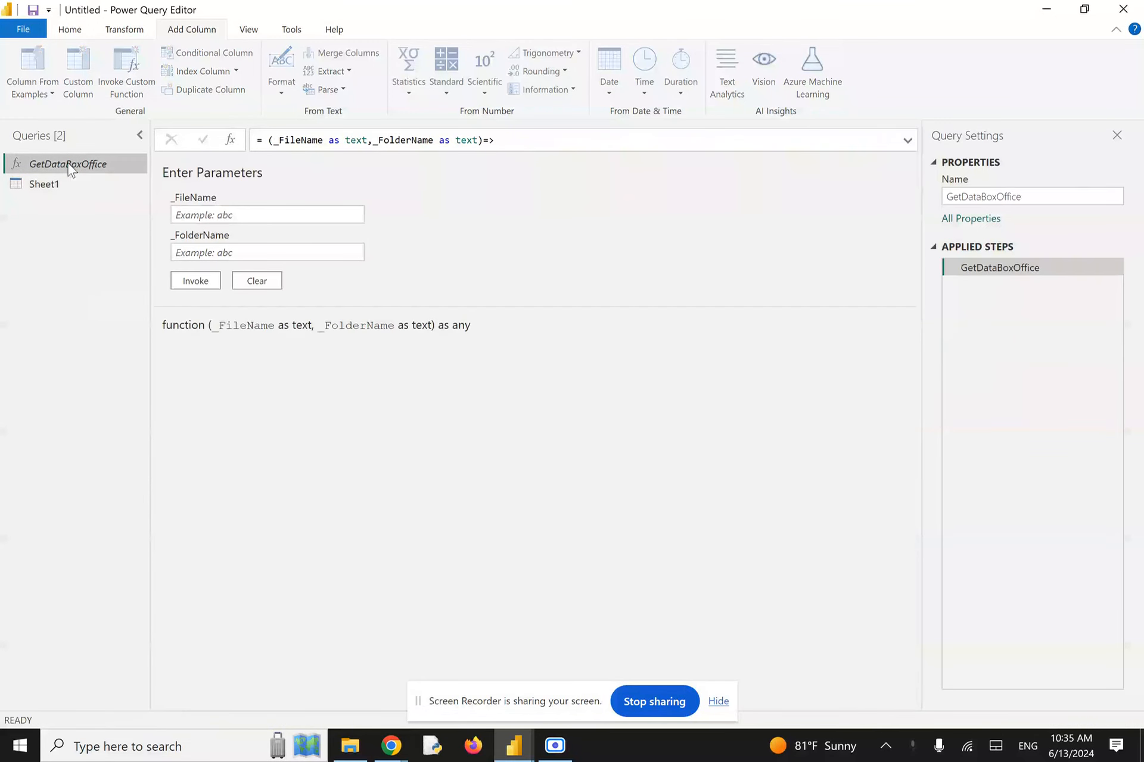
left_click(55, 186)
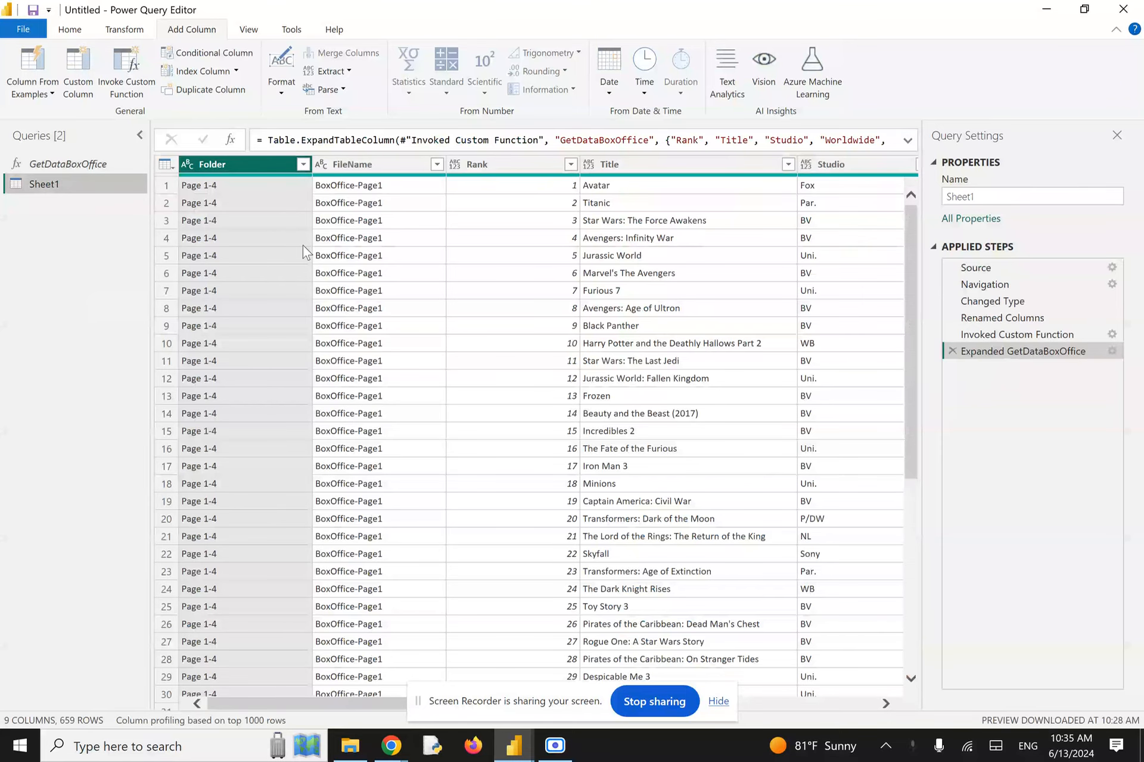
Step: Switch to File Explorer and duplicate BoxOffice-Page8.txt inside the Page 5-10 folder of Sample3
left_click(350, 745)
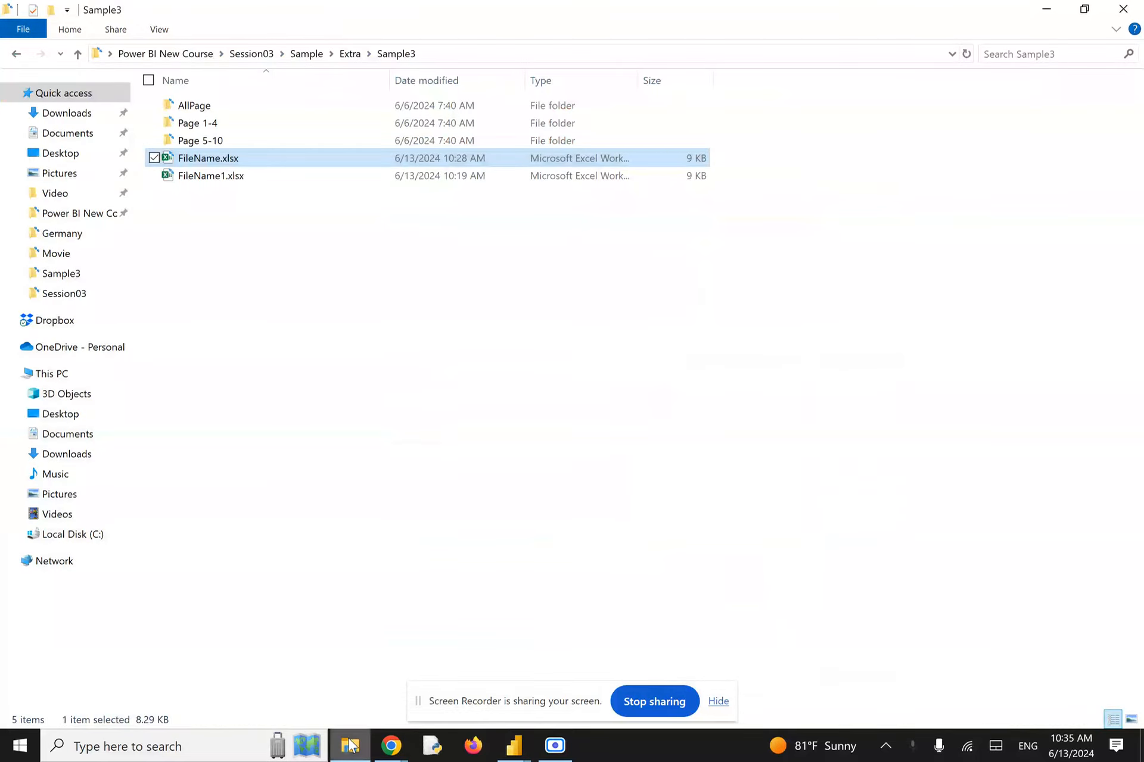
double_click(202, 142)
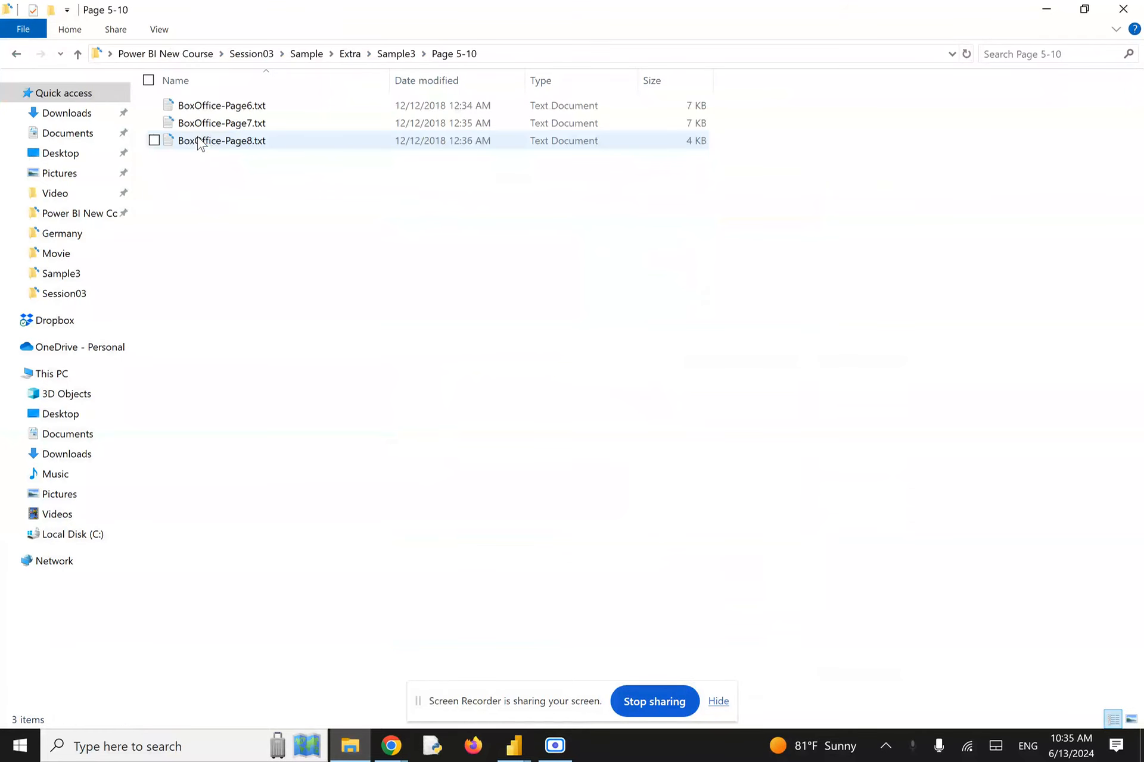
left_click(214, 148)
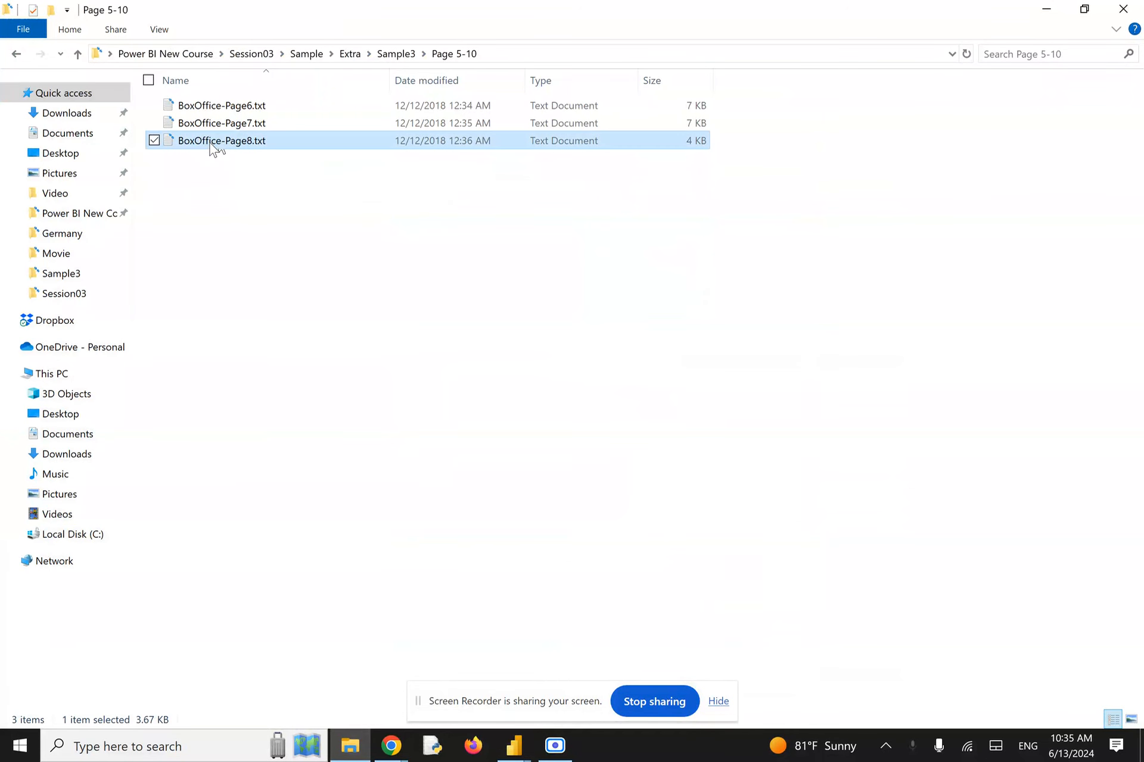
left_click(231, 192)
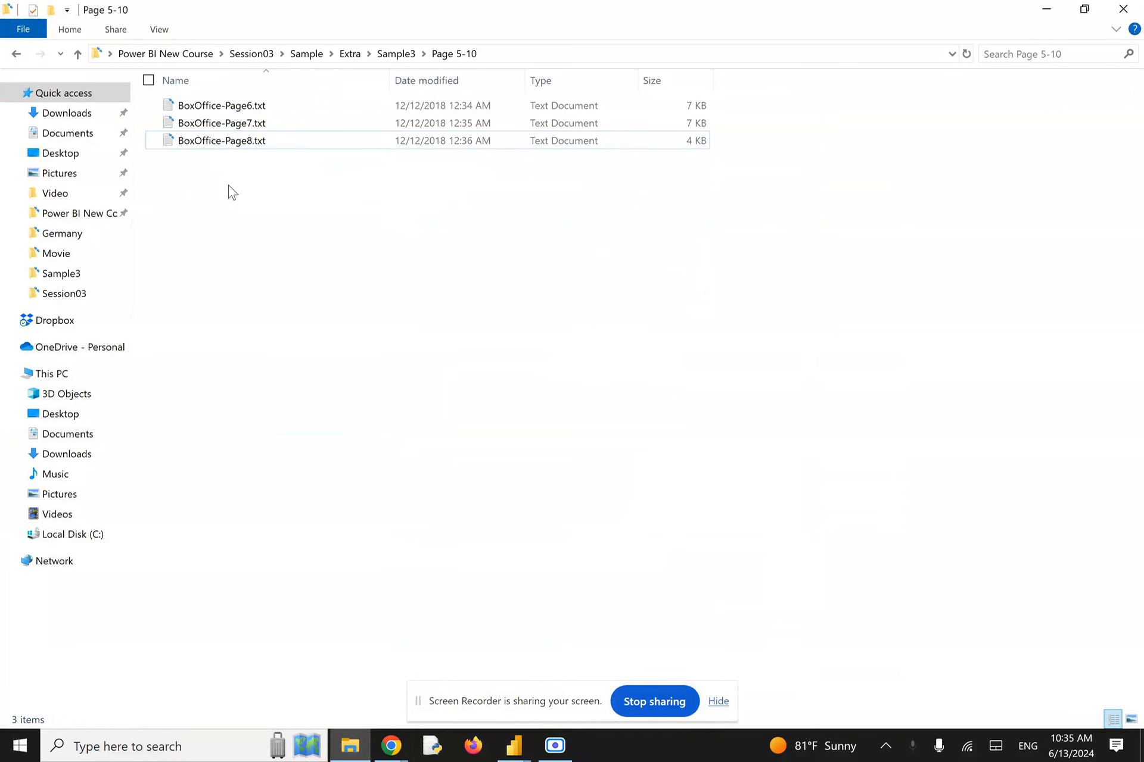
key("ctrl+v")
key("F2")
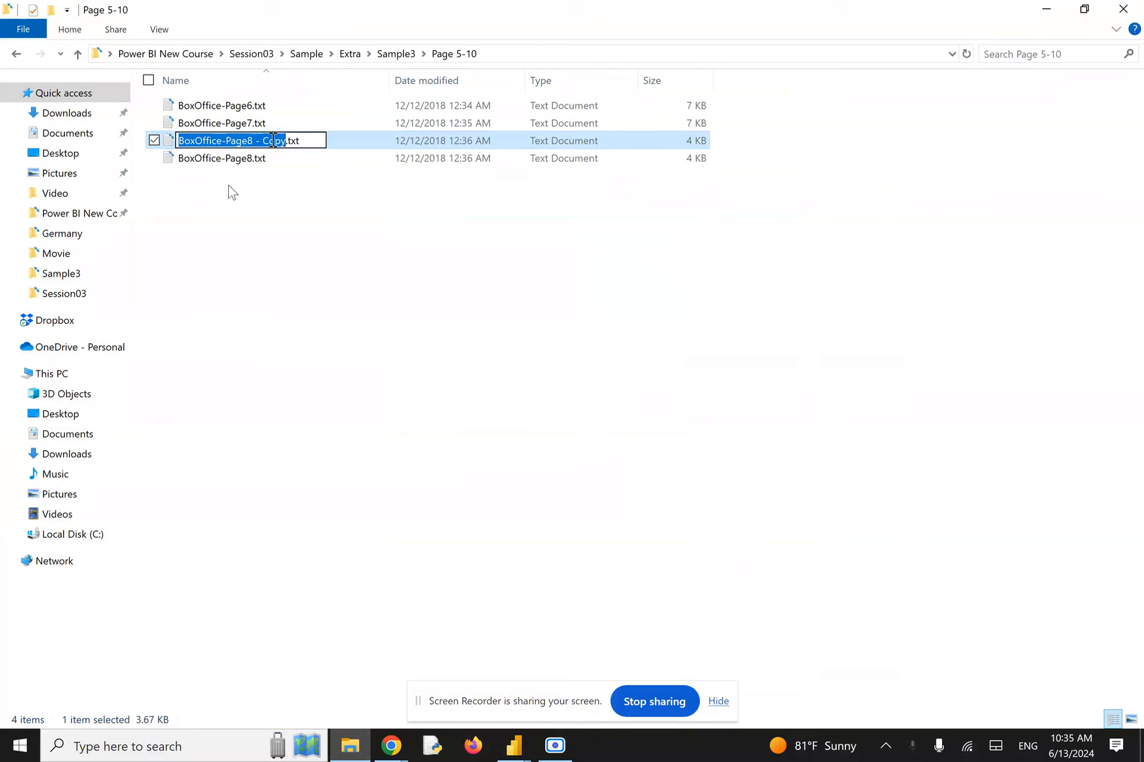
Step: Rename the copied text file as BoxOffice-Page9.txt
left_click(285, 141)
key("shift+Left")
key("shift+Left")
key("shift+Left")
key("shift+Left")
key("shift+Left")
key("shift+Left")
key("shift+Left")
key("shift+Left")
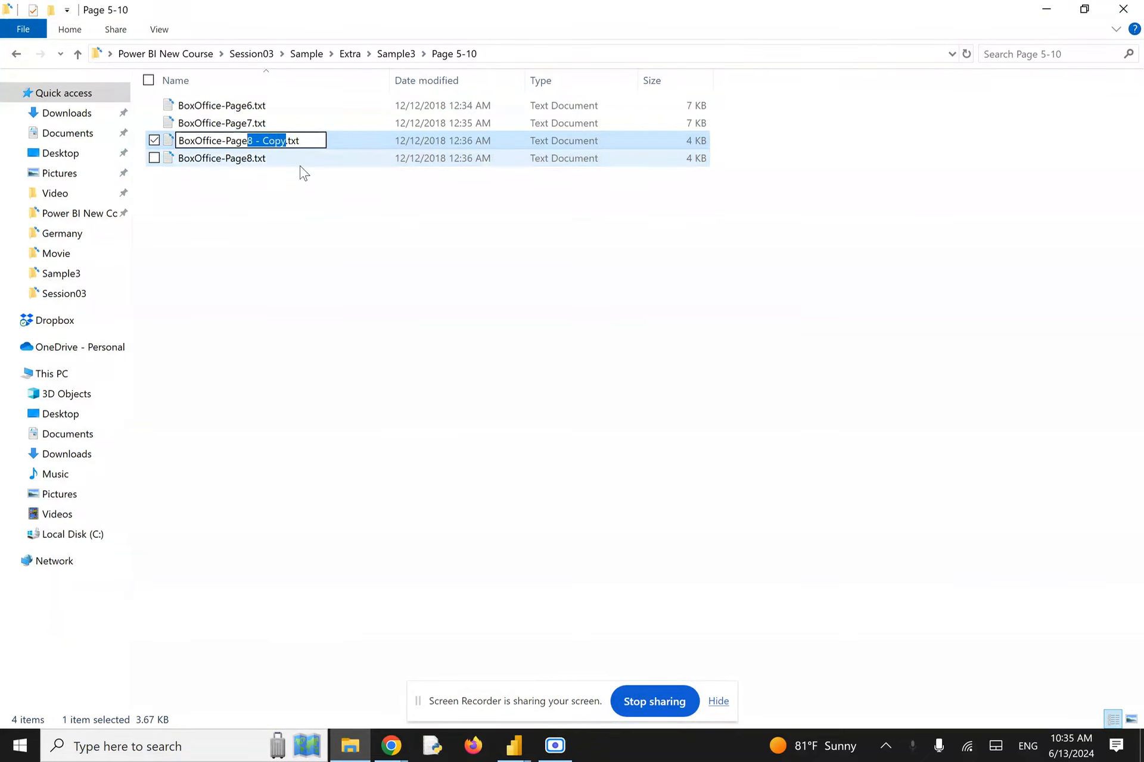
type("9")
left_click(248, 186)
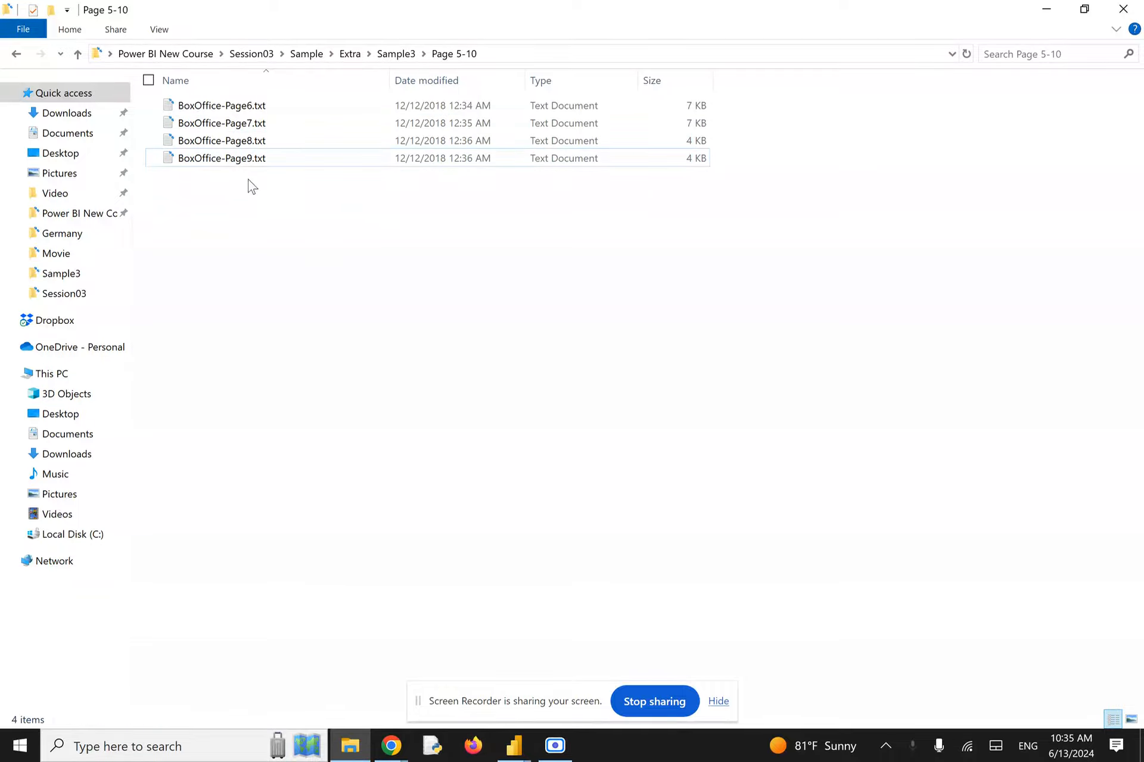
Step: In BoxOffice-Page9.txt, change the first three rank values to 901, 902 and 903, and save and close the file
left_click(235, 160)
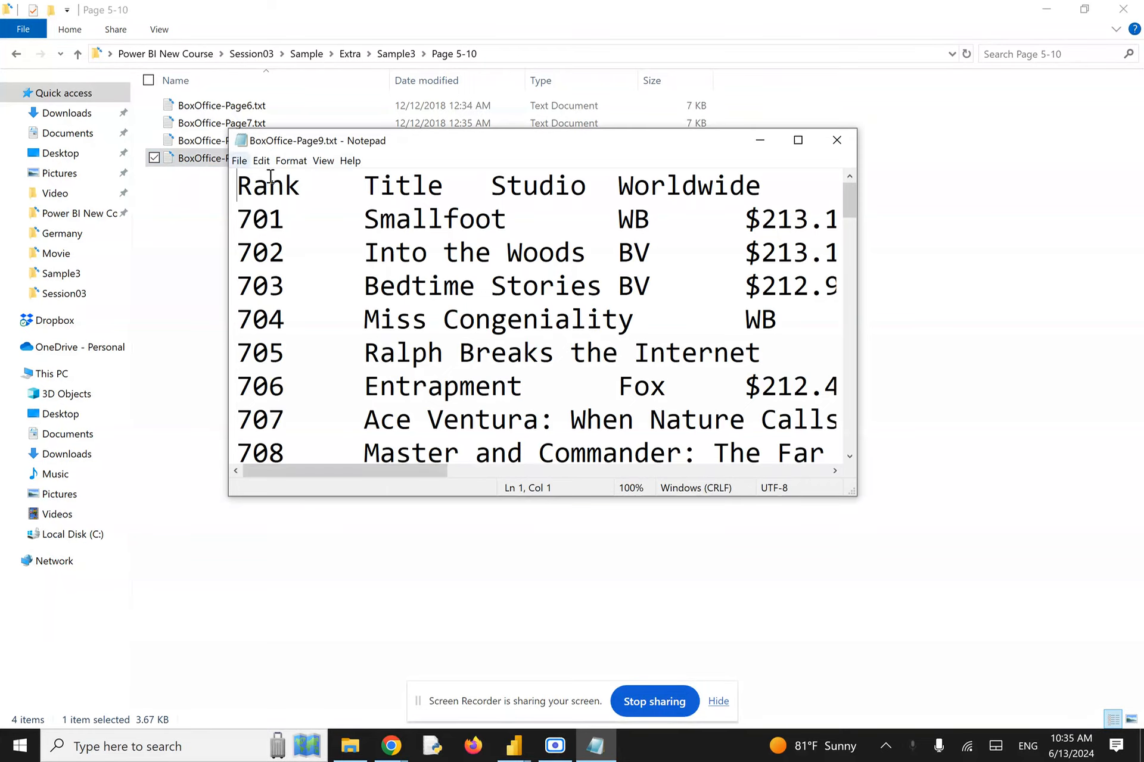
left_click_drag(254, 219, 239, 286)
type("999")
key("ctrl+s")
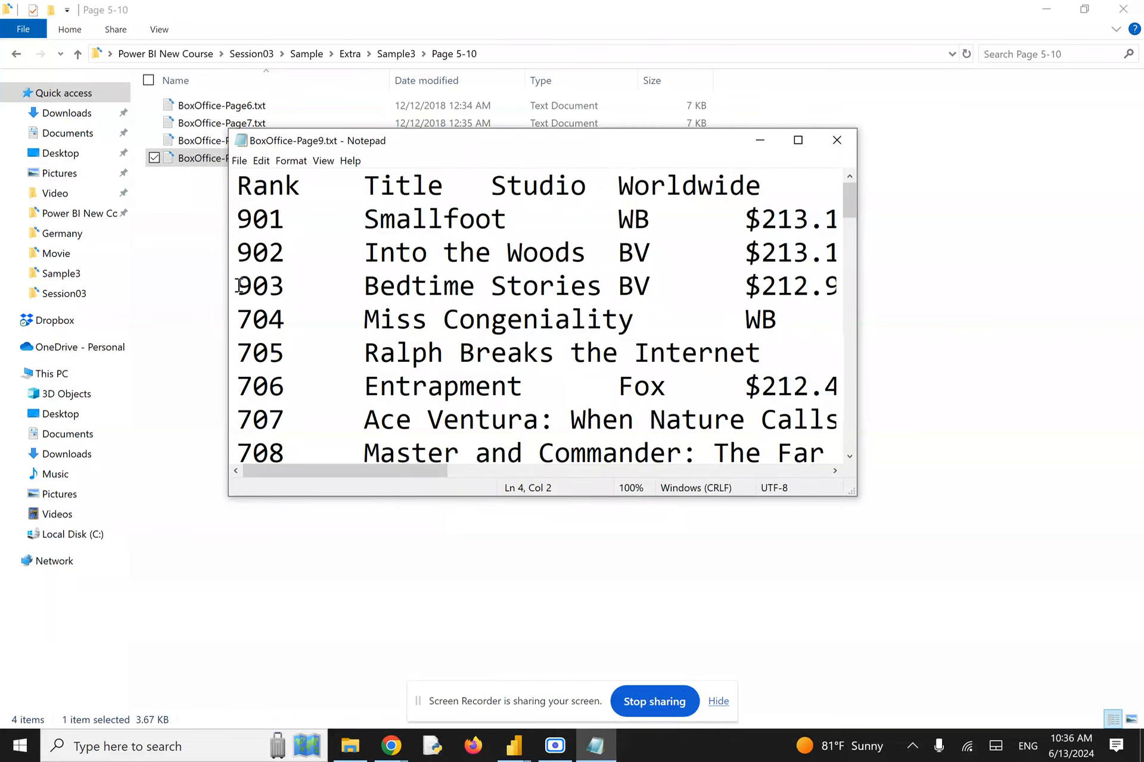
left_click(837, 141)
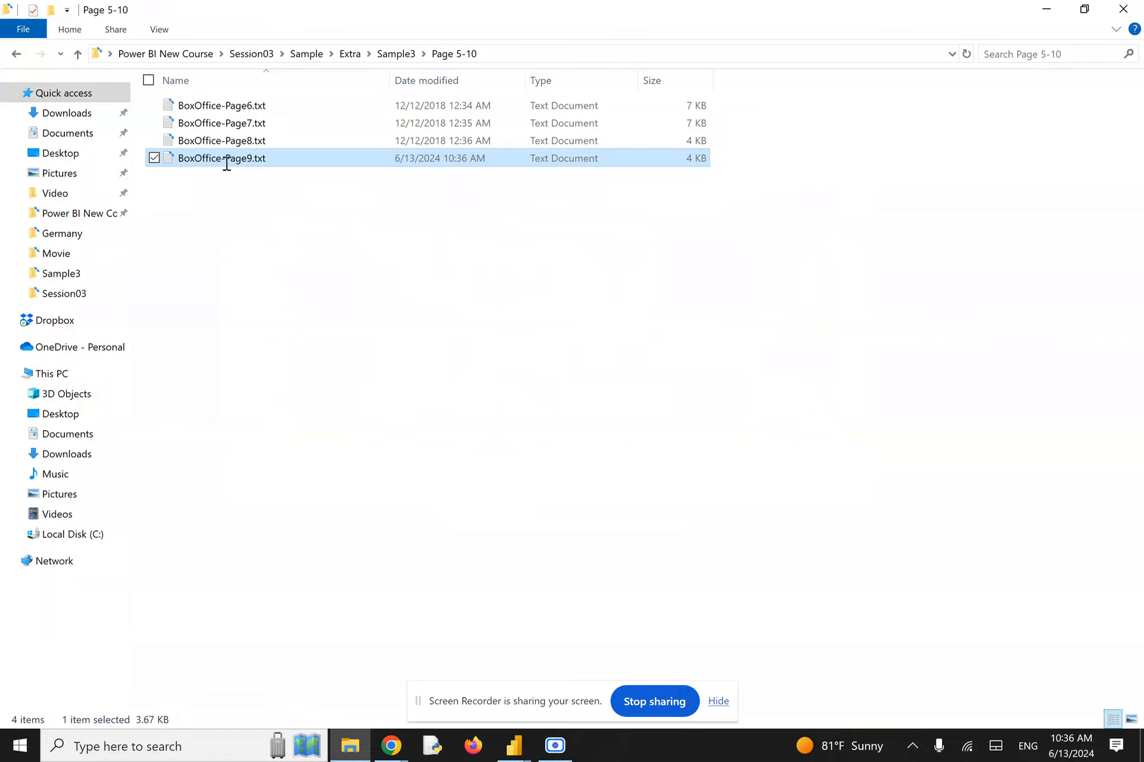
Step: Return to the Sample3 folder and open the FileName.xlsx workbook
left_click(226, 161)
left_click(234, 221)
key("alt+Left")
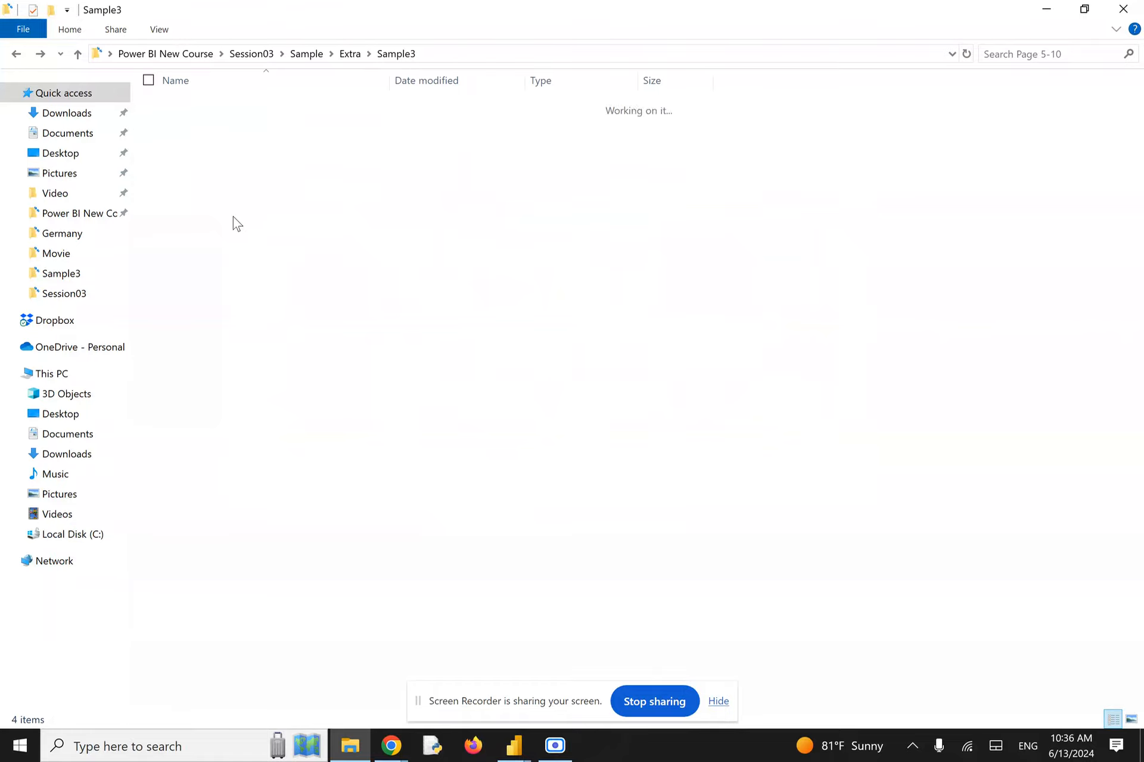
left_click(211, 160)
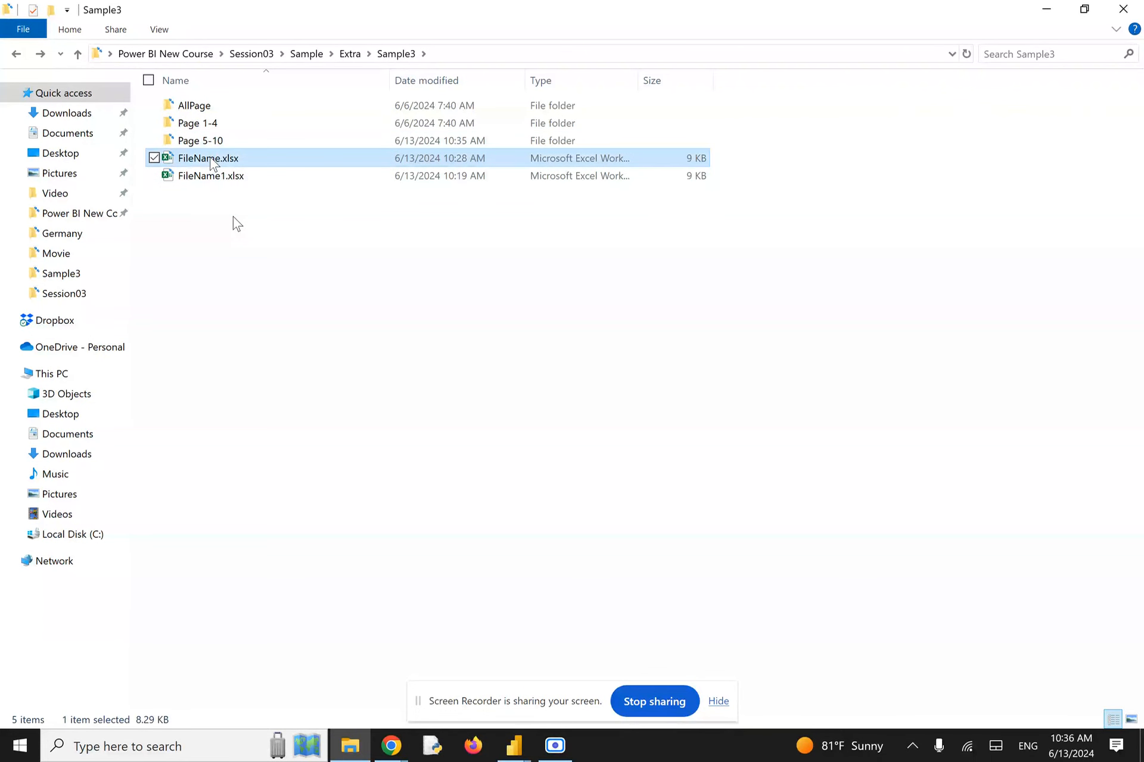
double_click(213, 160)
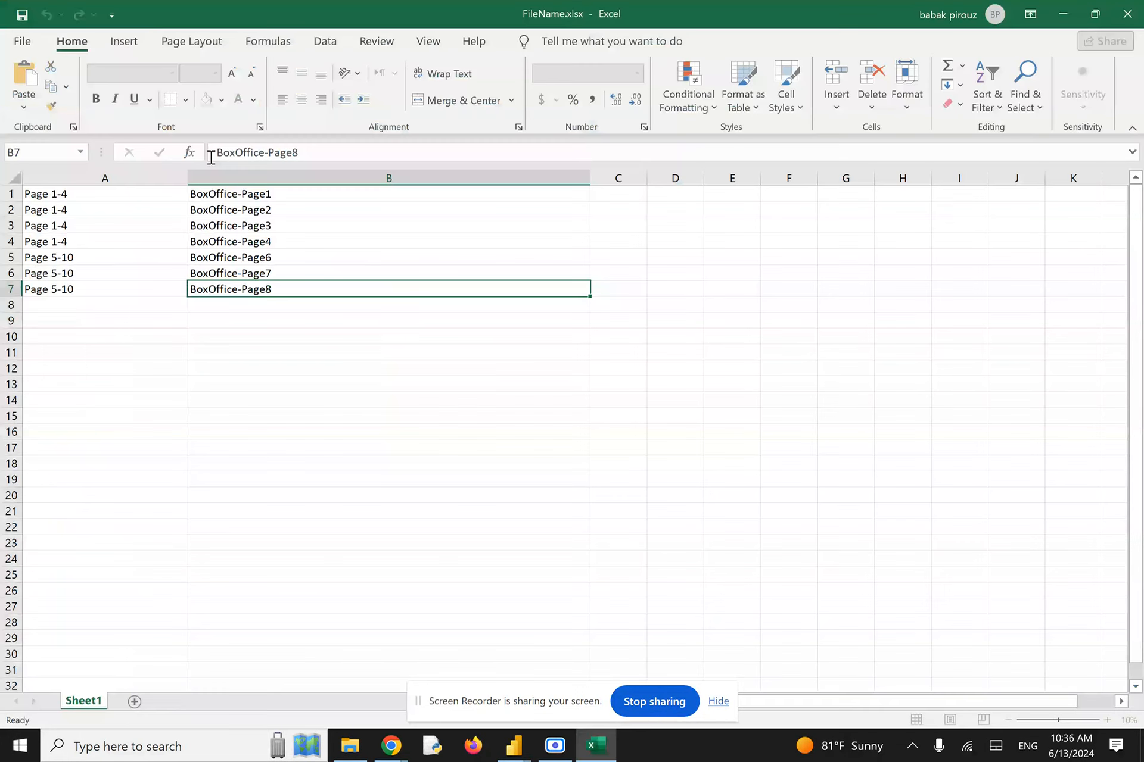
Step: Copy row 7 into row 8, set its file name to BoxOffice-Page9, and save and close the workbook
left_click(12, 289)
key("ctrl+c")
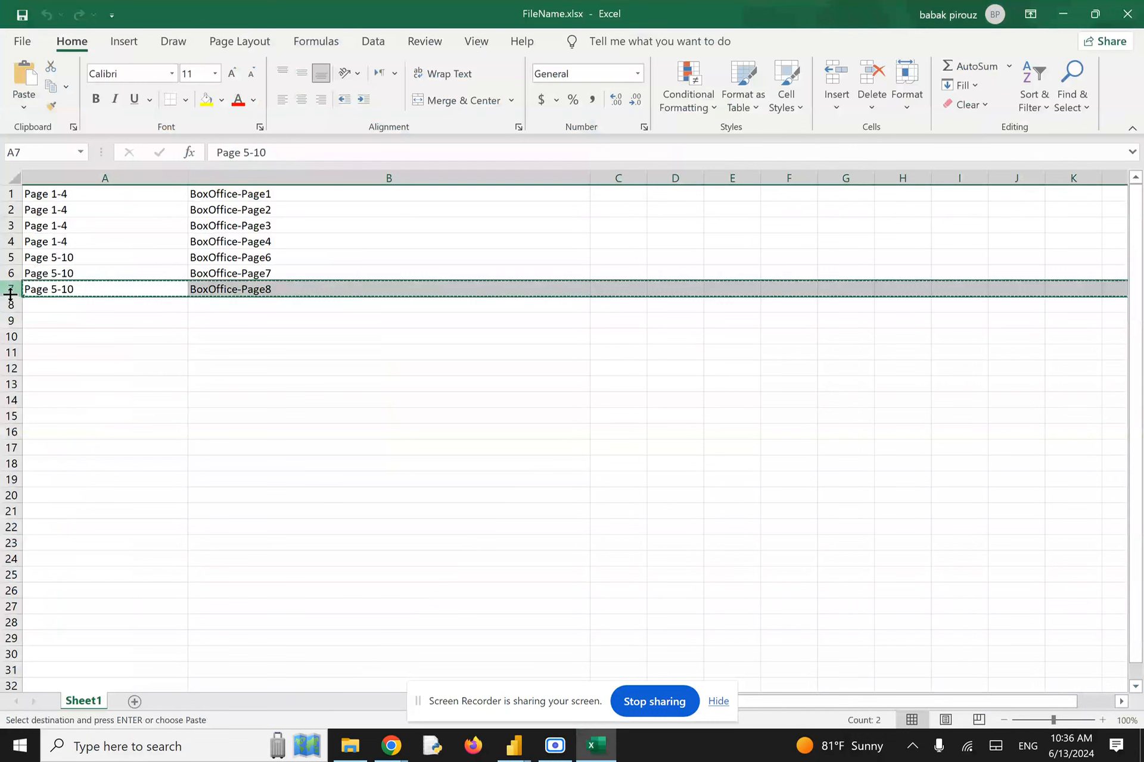
left_click(11, 304)
key("ctrl+v")
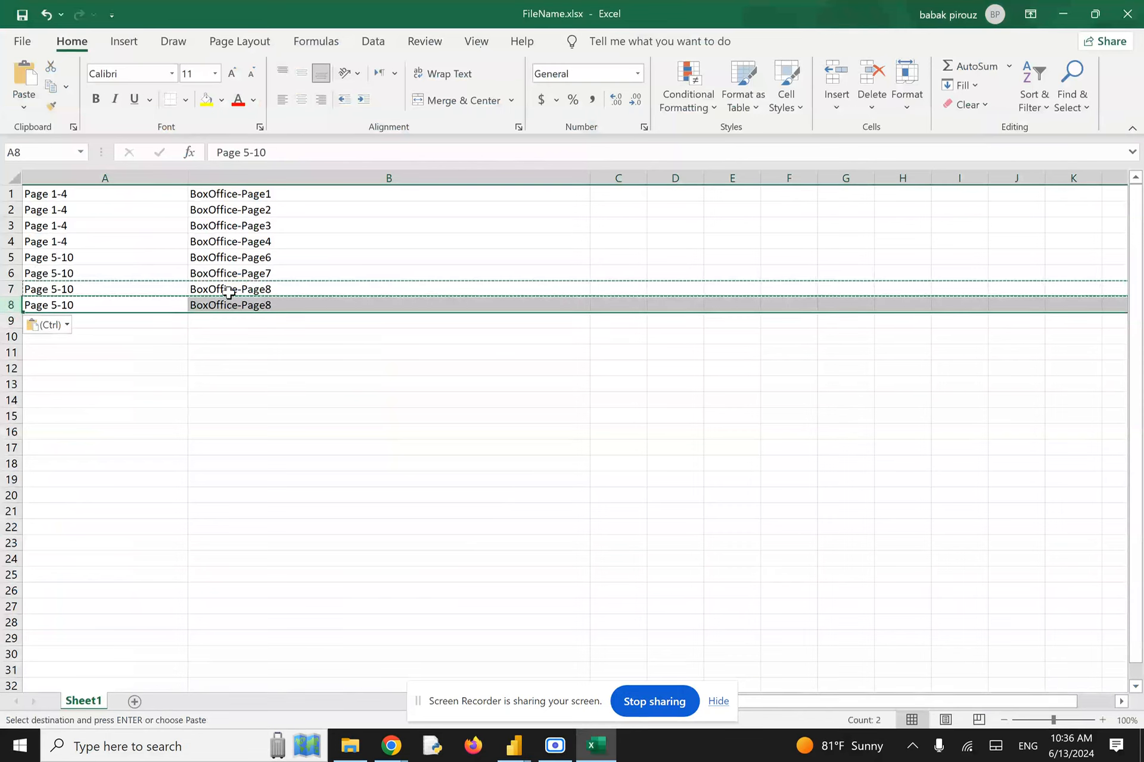
double_click(275, 305)
key("BackSpace")
type("9")
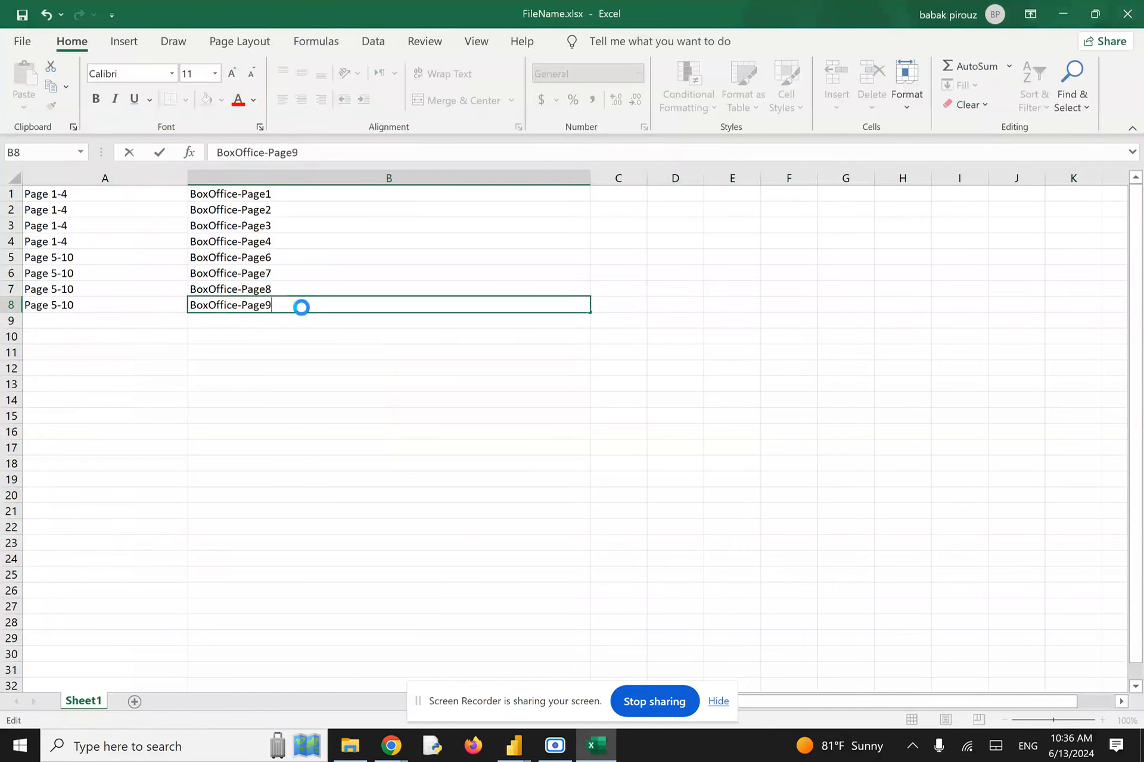
key("ctrl+Return")
left_click(1127, 13)
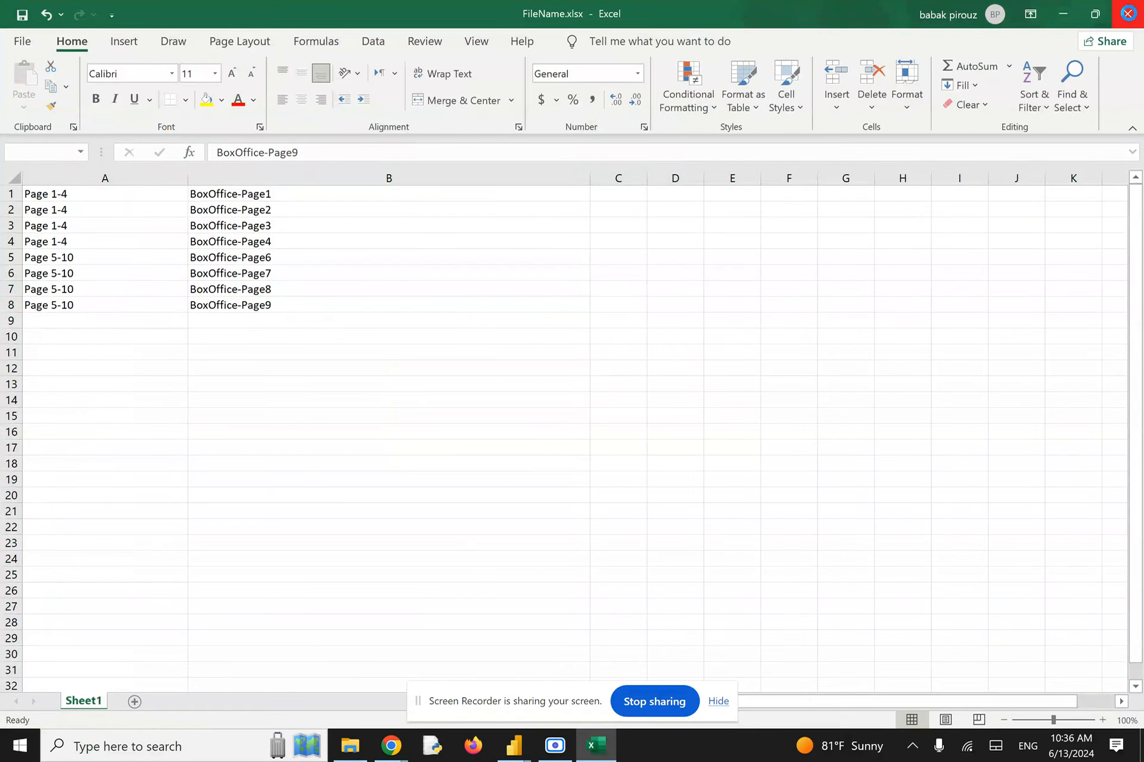
Step: Switch back to the Power Query Editor and refresh the preview of the Sheet1 query
mouse_move(514, 741)
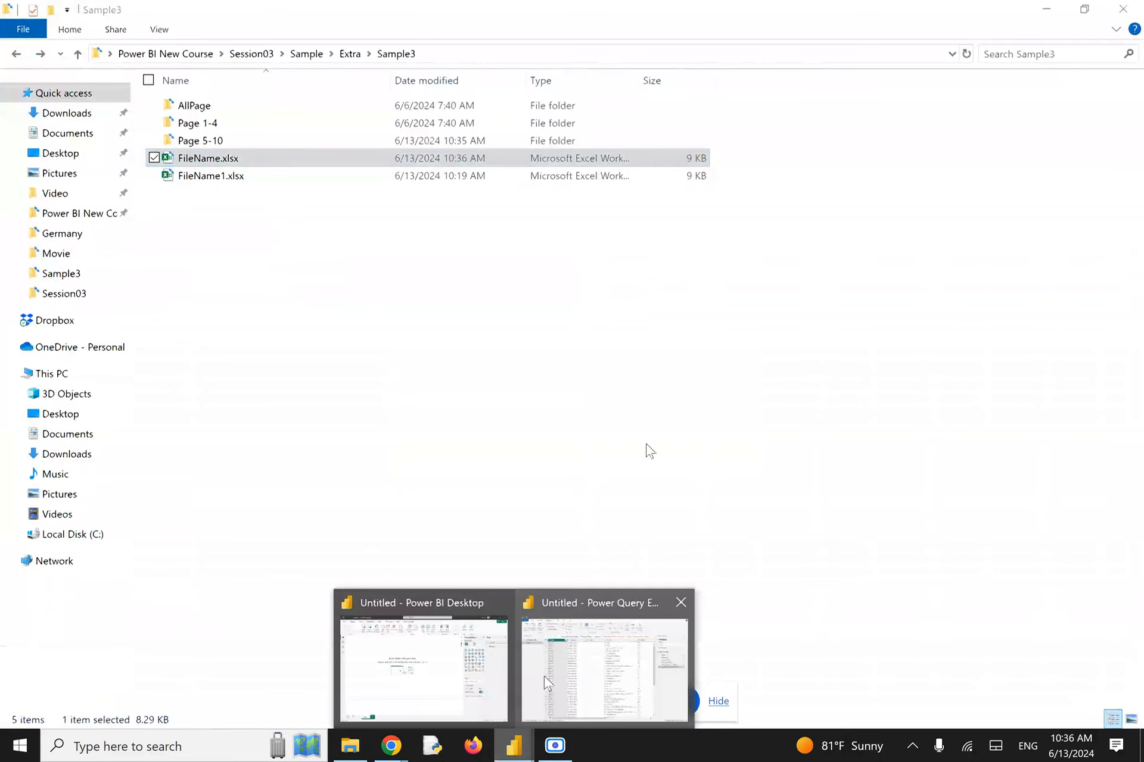
left_click(544, 676)
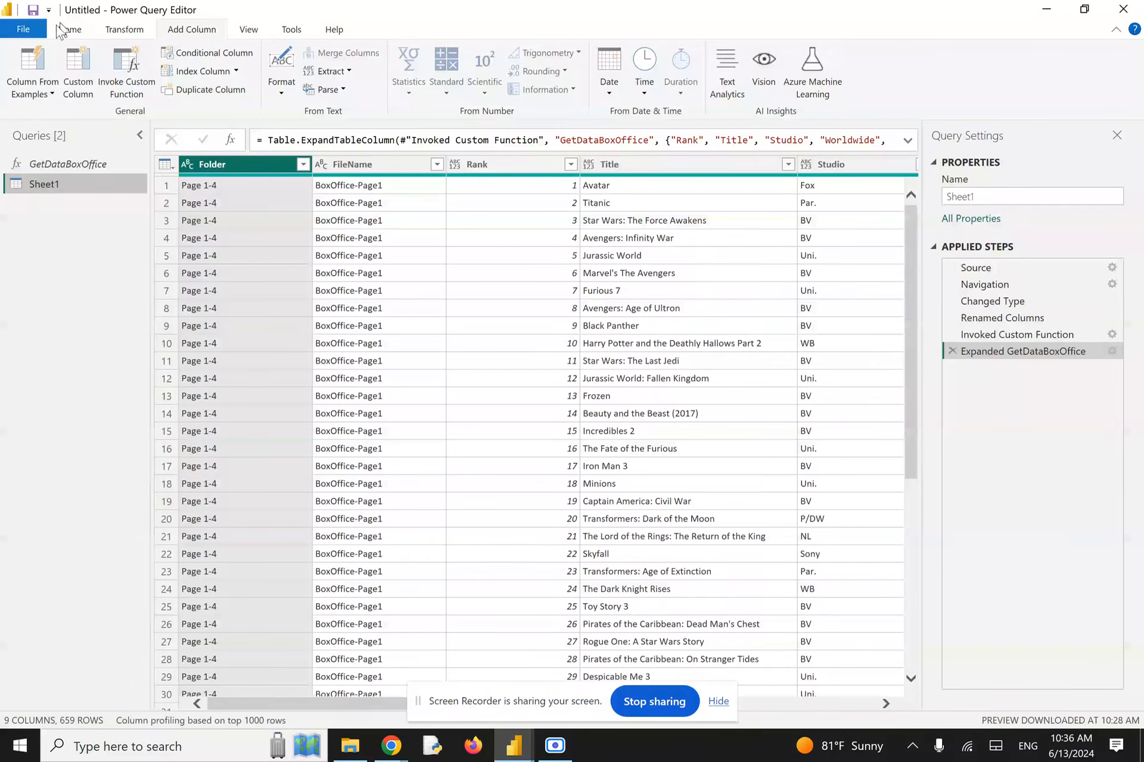
left_click(69, 38)
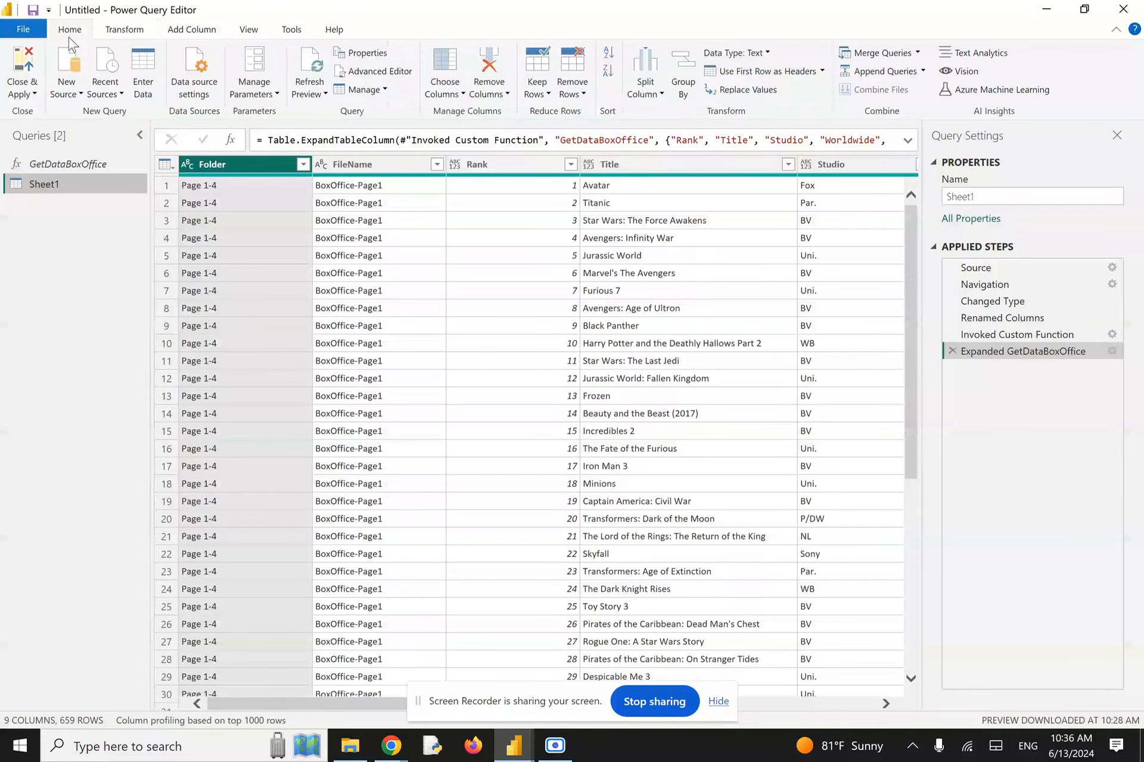
left_click(311, 64)
Step: Check the FileName column's filter list for BoxOffice-Page9 without applying a filter
left_click(303, 165)
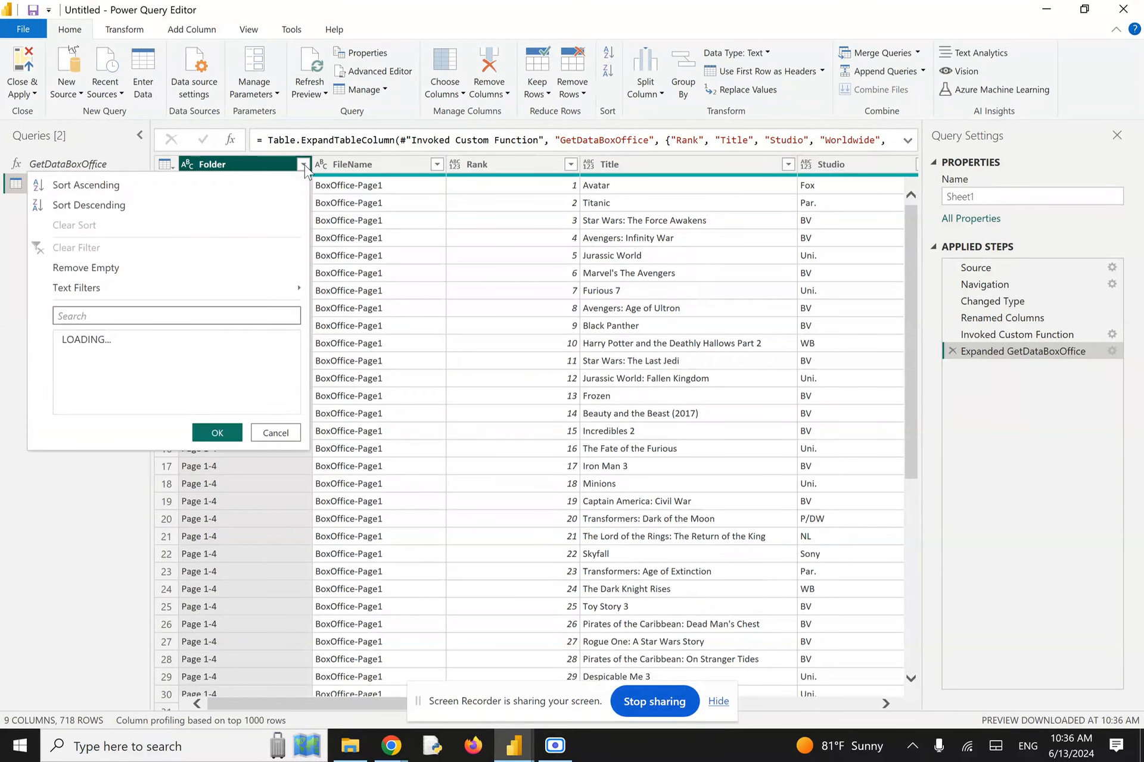
left_click(437, 164)
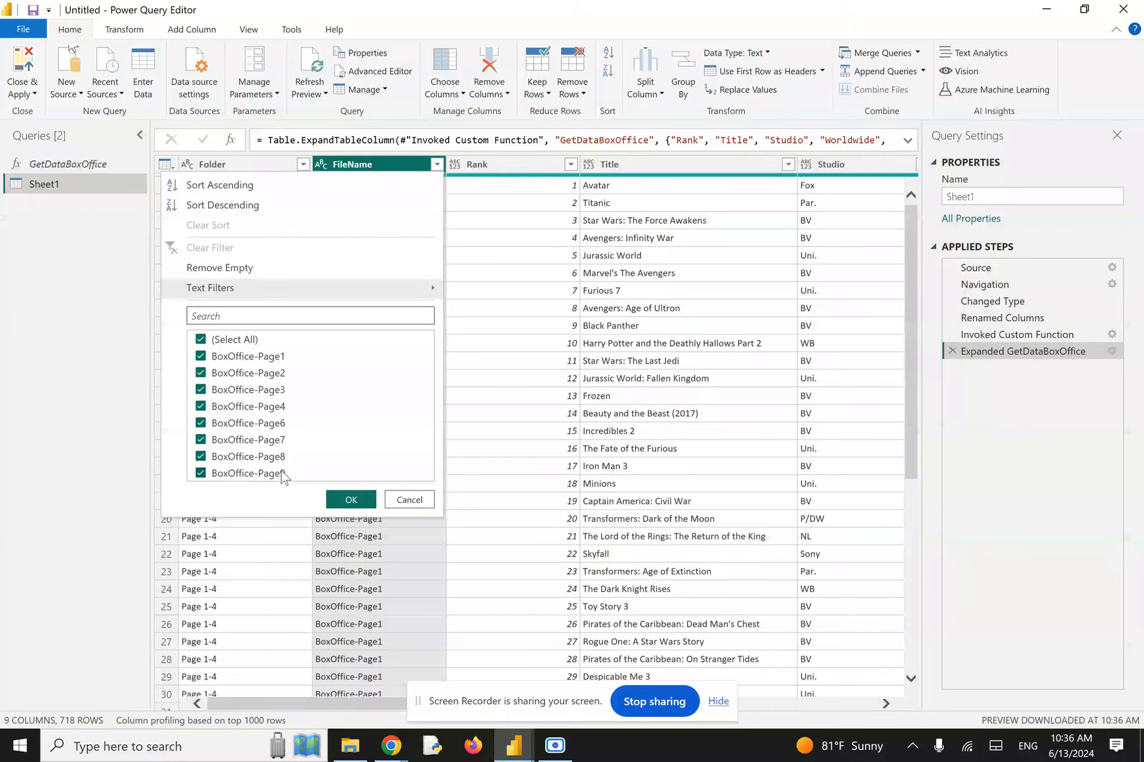
left_click(405, 501)
Step: Show column quality in the data preview and examine the error share of the Domestic column
left_click_drag(321, 707, 771, 708)
left_click(590, 169)
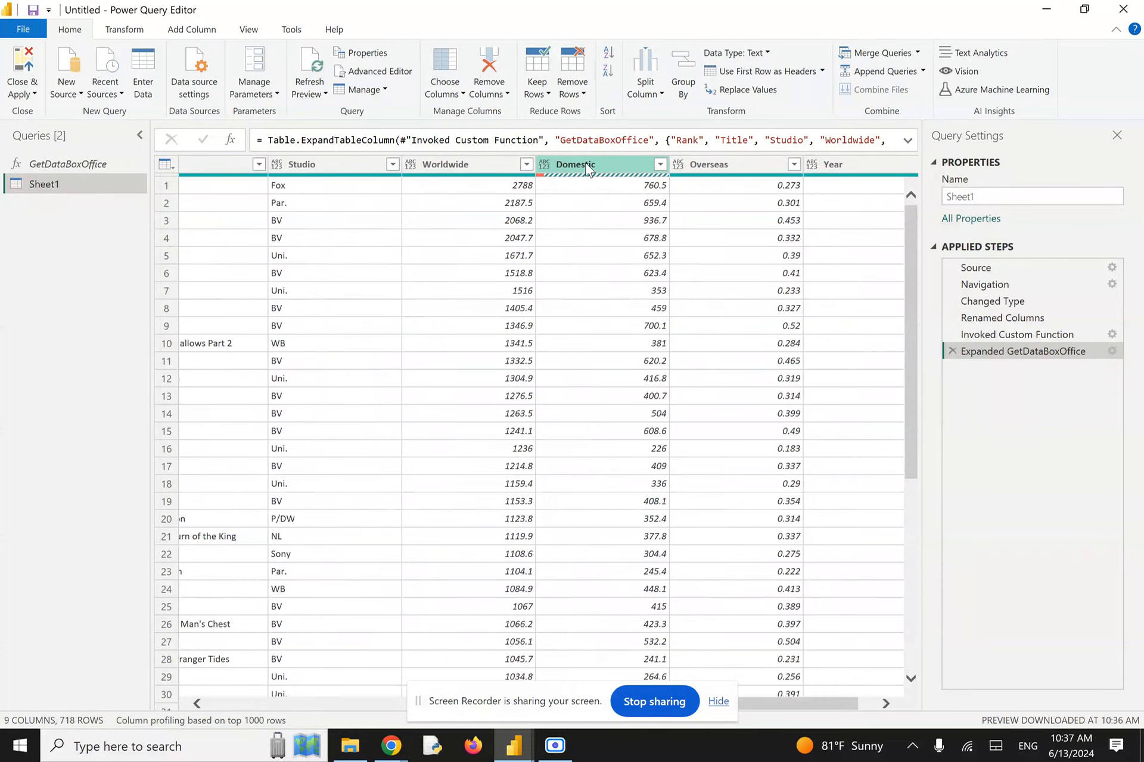
left_click(249, 30)
left_click(171, 93)
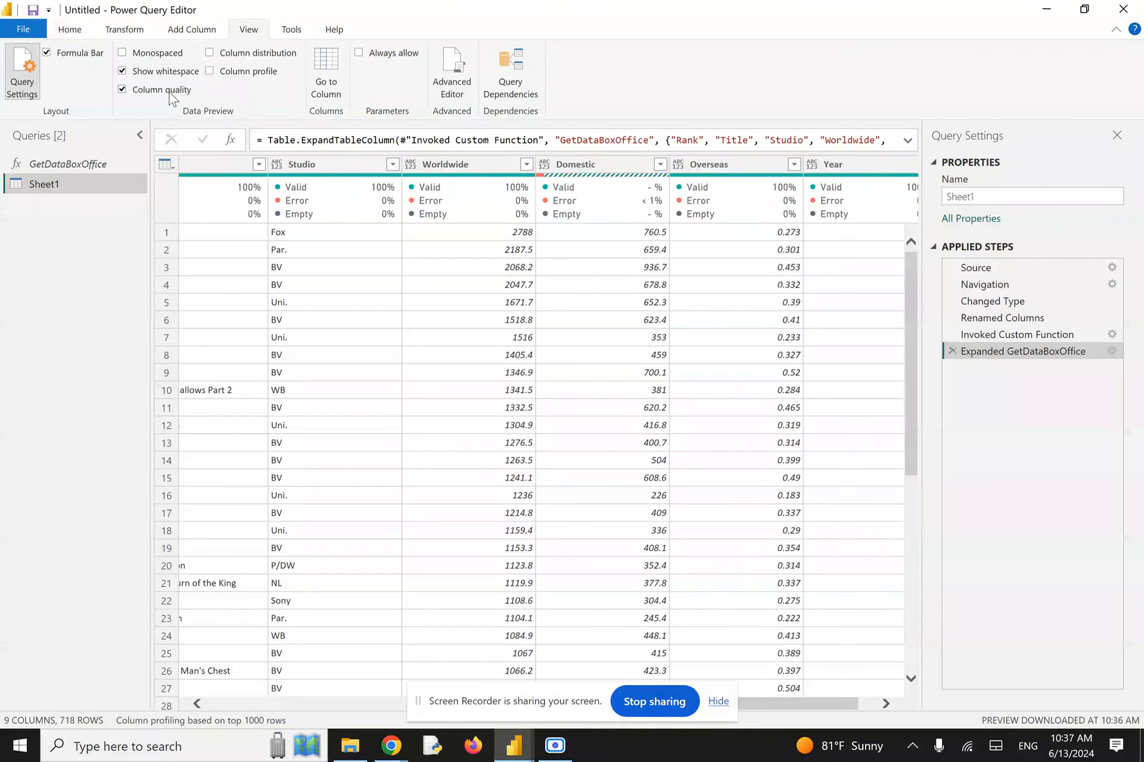
mouse_move(599, 210)
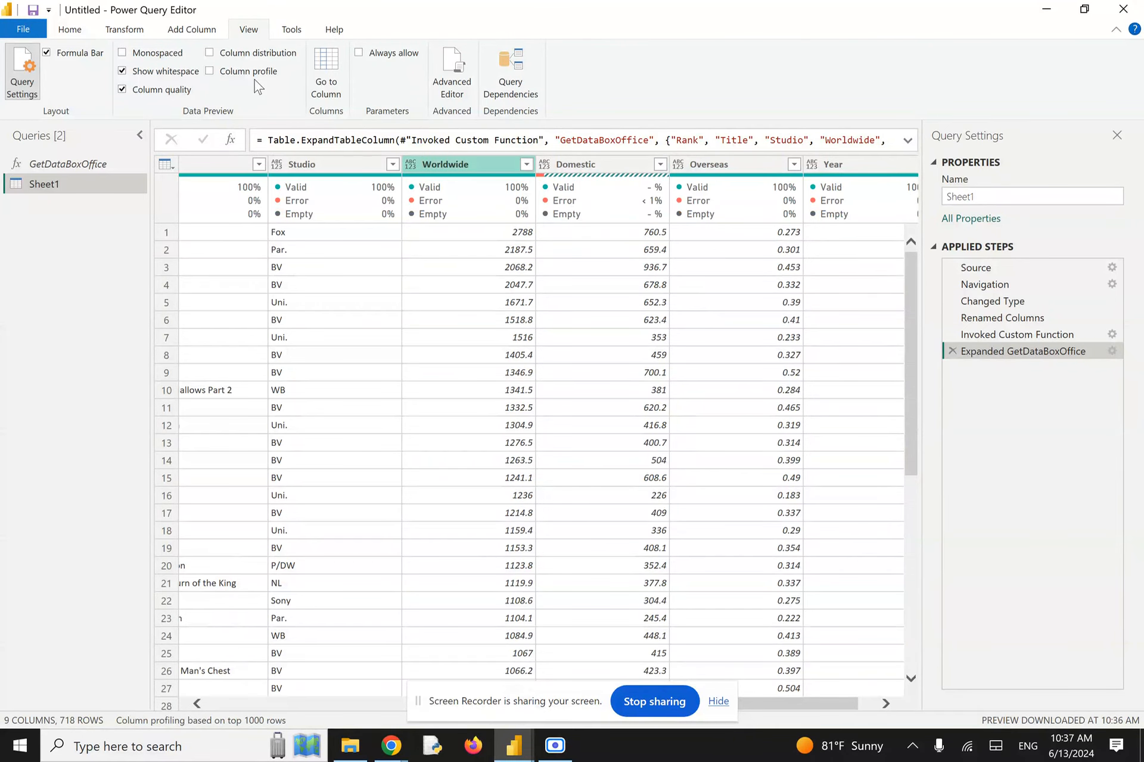
Step: Hide column quality and remove the rows with errors in the Domestic column
left_click(182, 89)
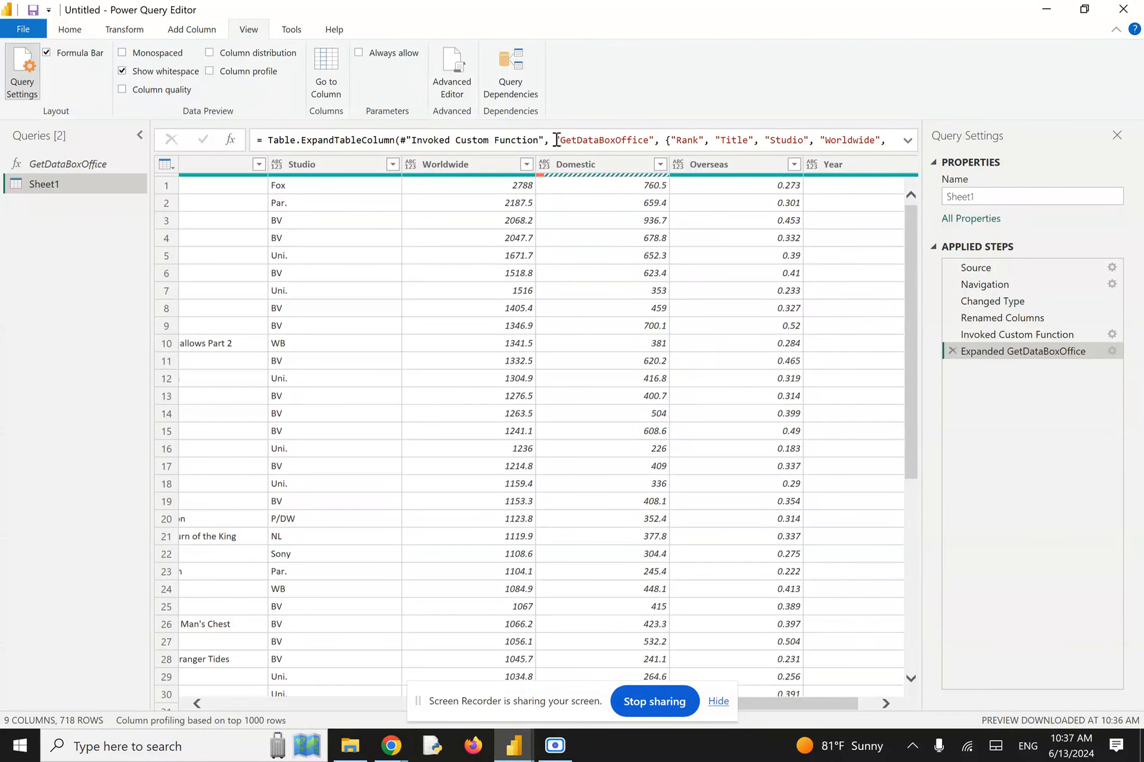
right_click(587, 168)
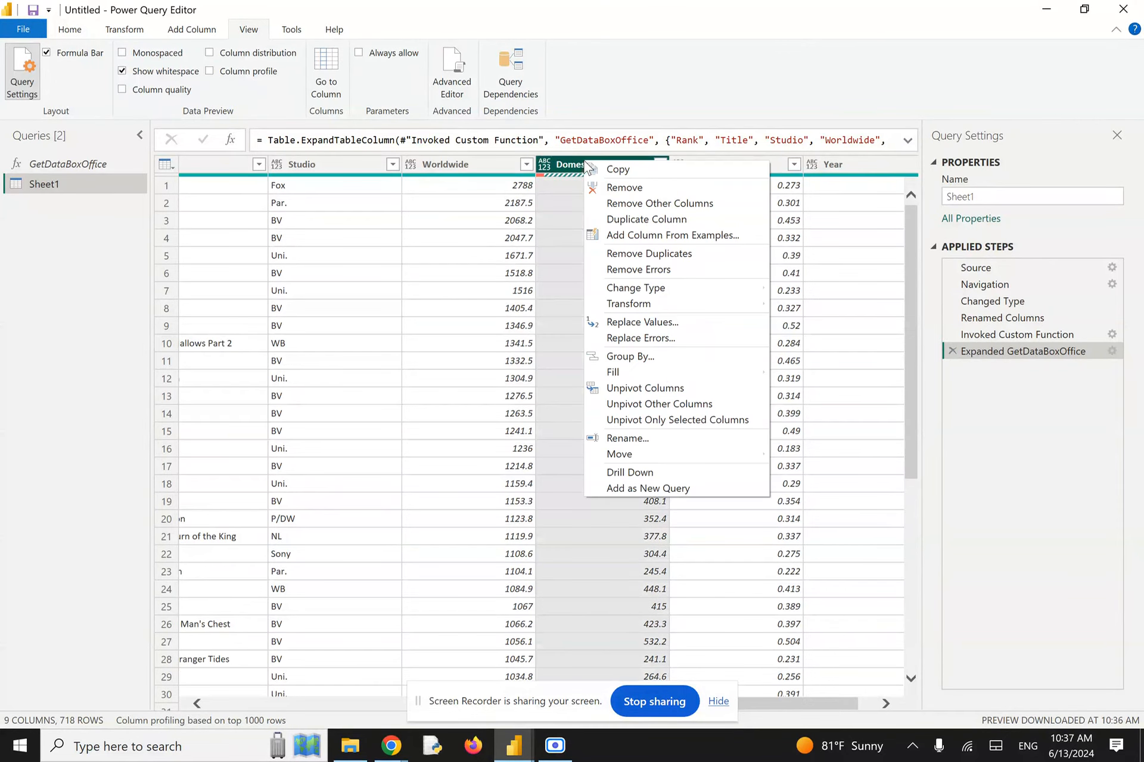
left_click(647, 271)
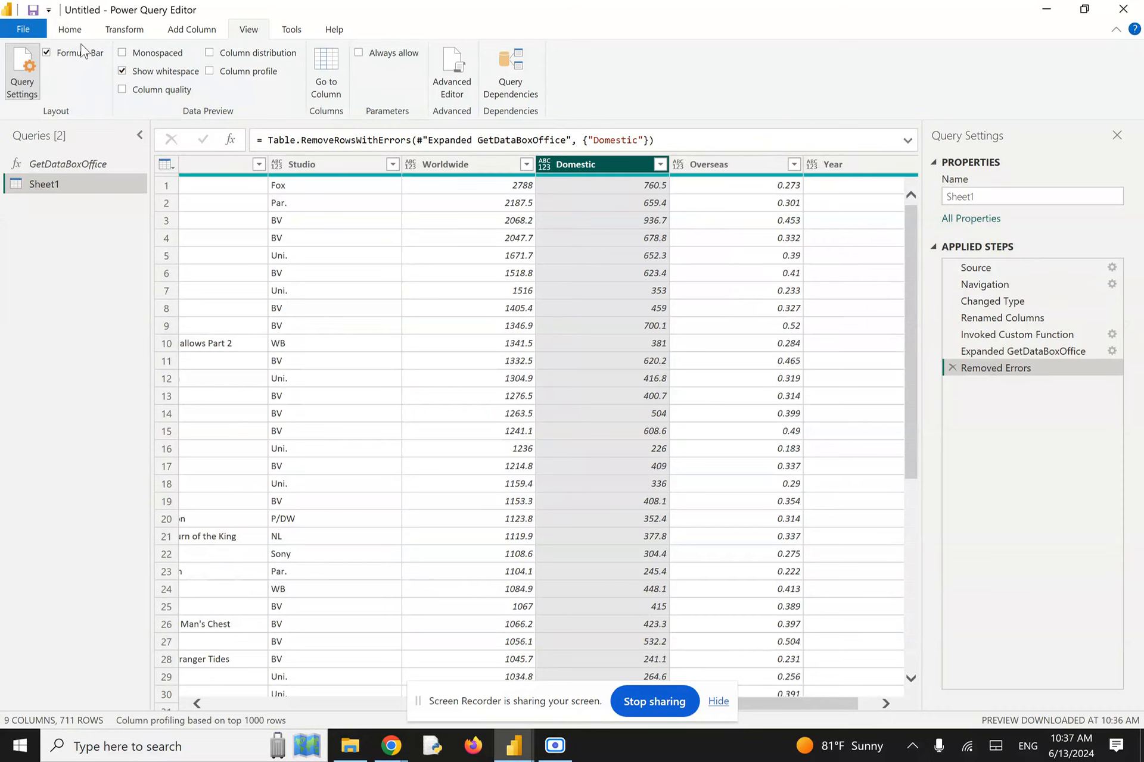
Step: Close the Power Query Editor, applying the query changes, and return to the report in Power BI Desktop
left_click(24, 29)
left_click(39, 57)
key("alt+Tab")
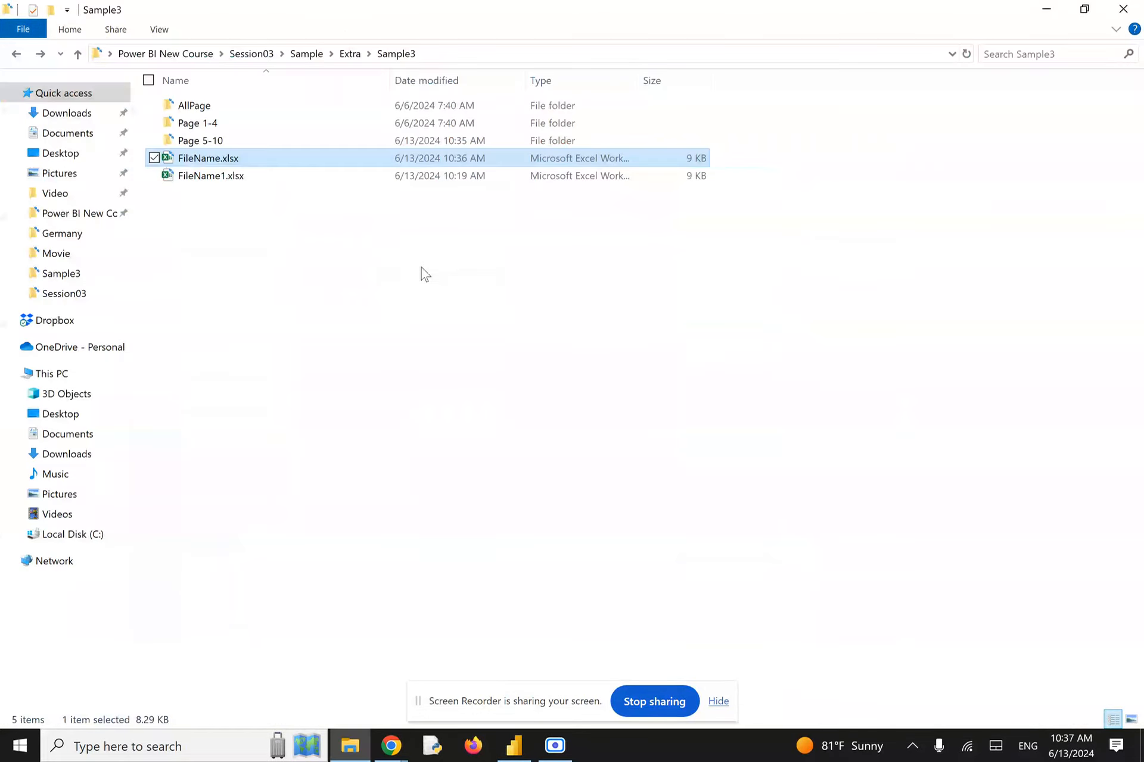
key("alt+Tab")
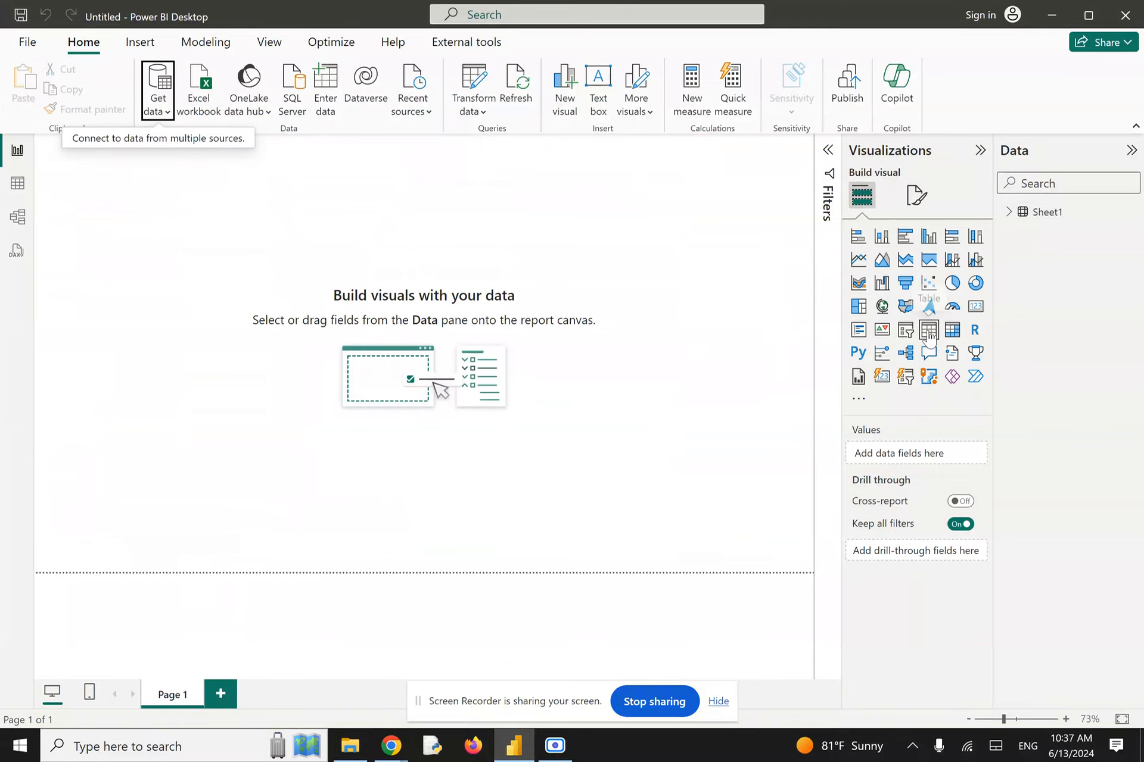
Step: Add a table visual to Page 1, collapse the Filters pane, and move and enlarge the table toward the canvas's lower-right area
left_click(928, 329)
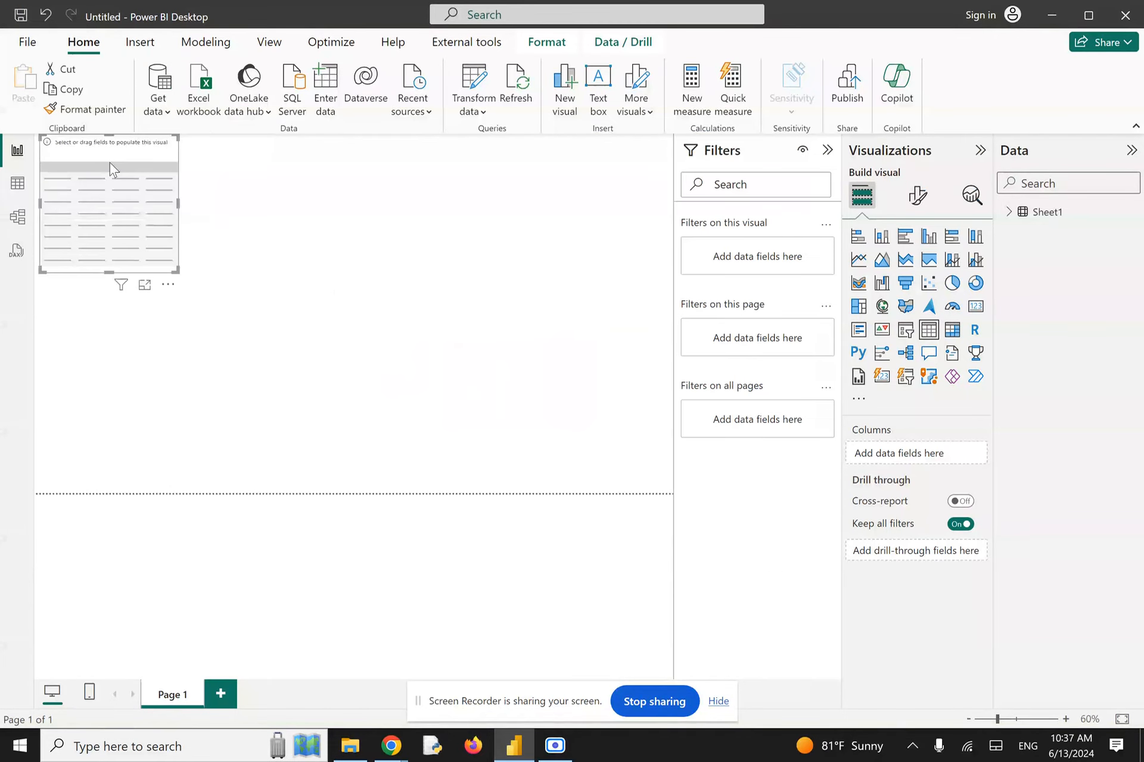
left_click_drag(131, 152, 294, 197)
left_click(828, 150)
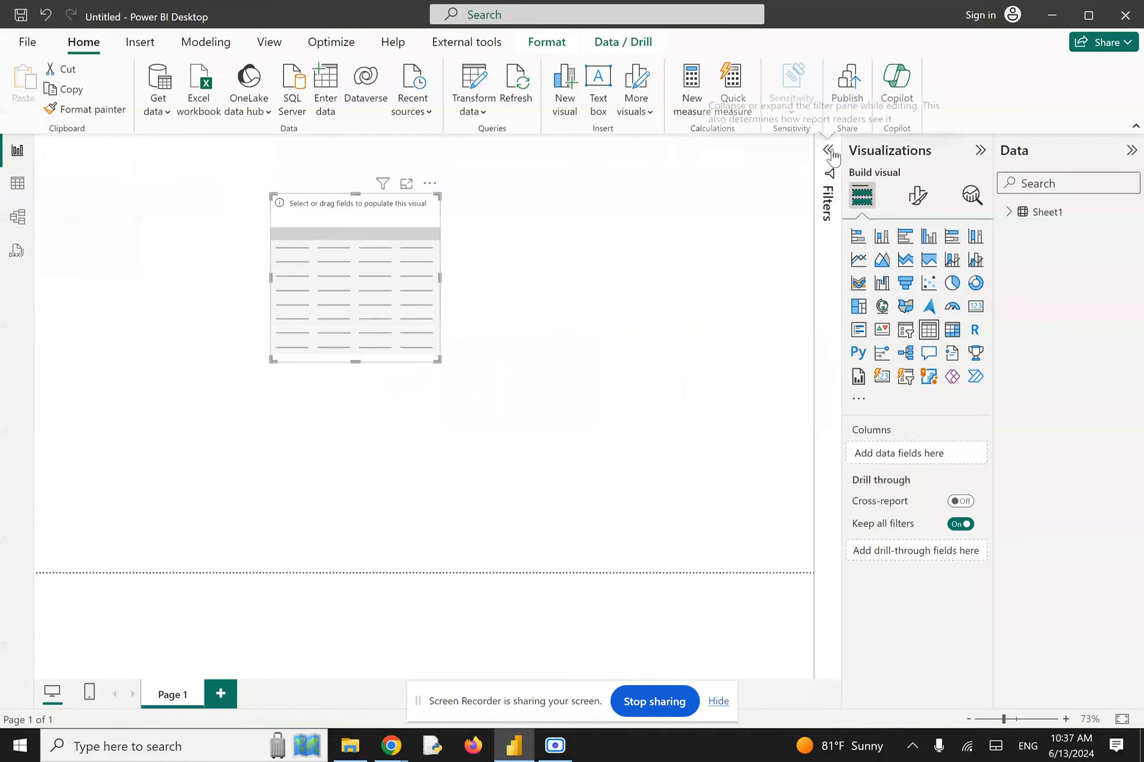
left_click_drag(439, 359, 770, 530)
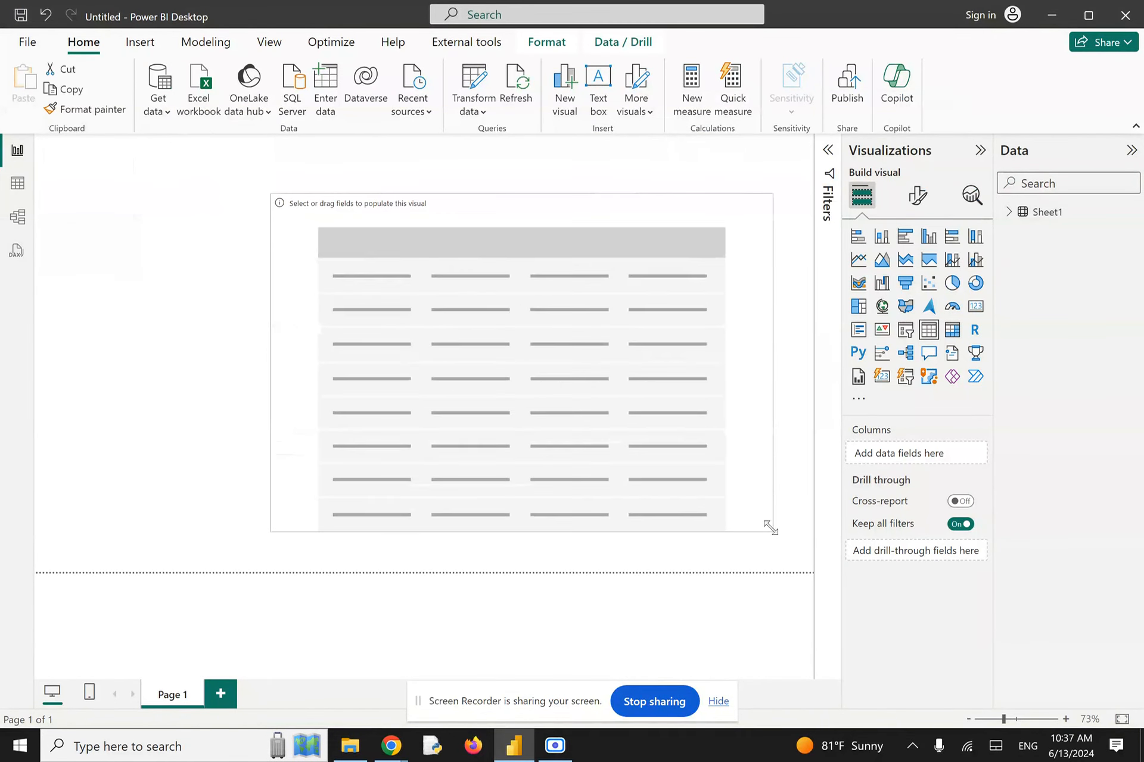
Step: Populate the table visual with the Title, Year, Worldwide and Domestic fields from Sheet1
left_click(1008, 212)
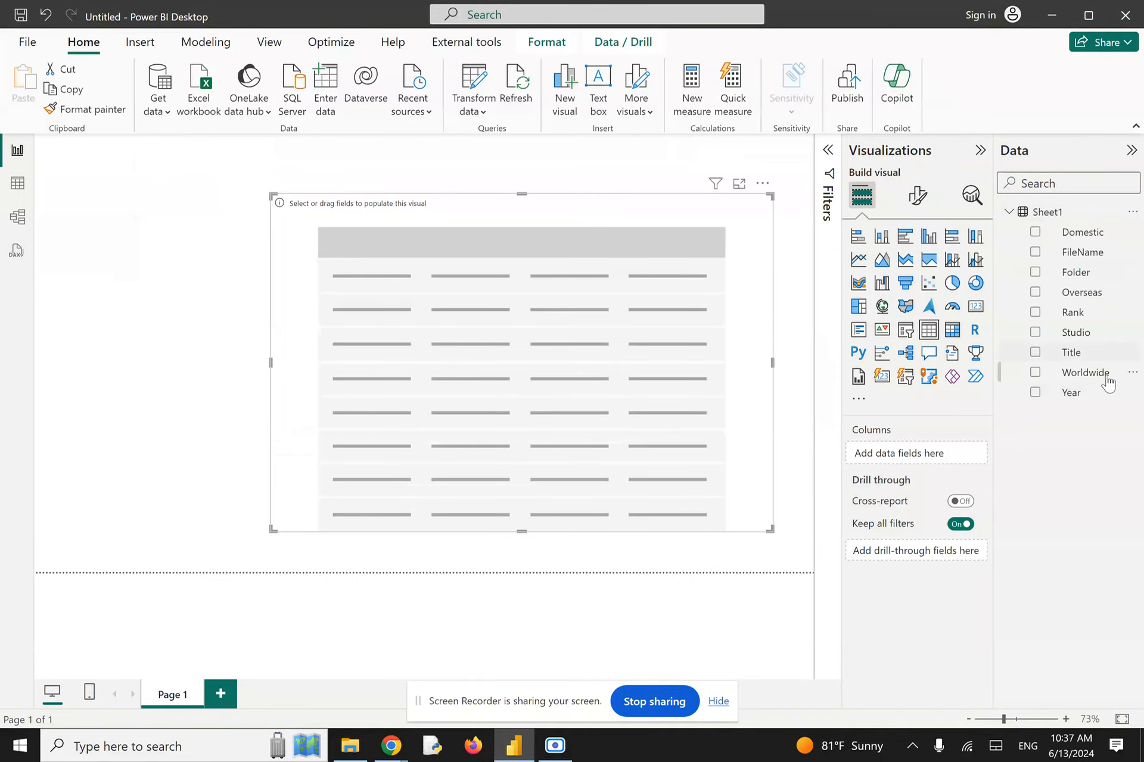
left_click_drag(1083, 357, 920, 459)
left_click(1035, 393)
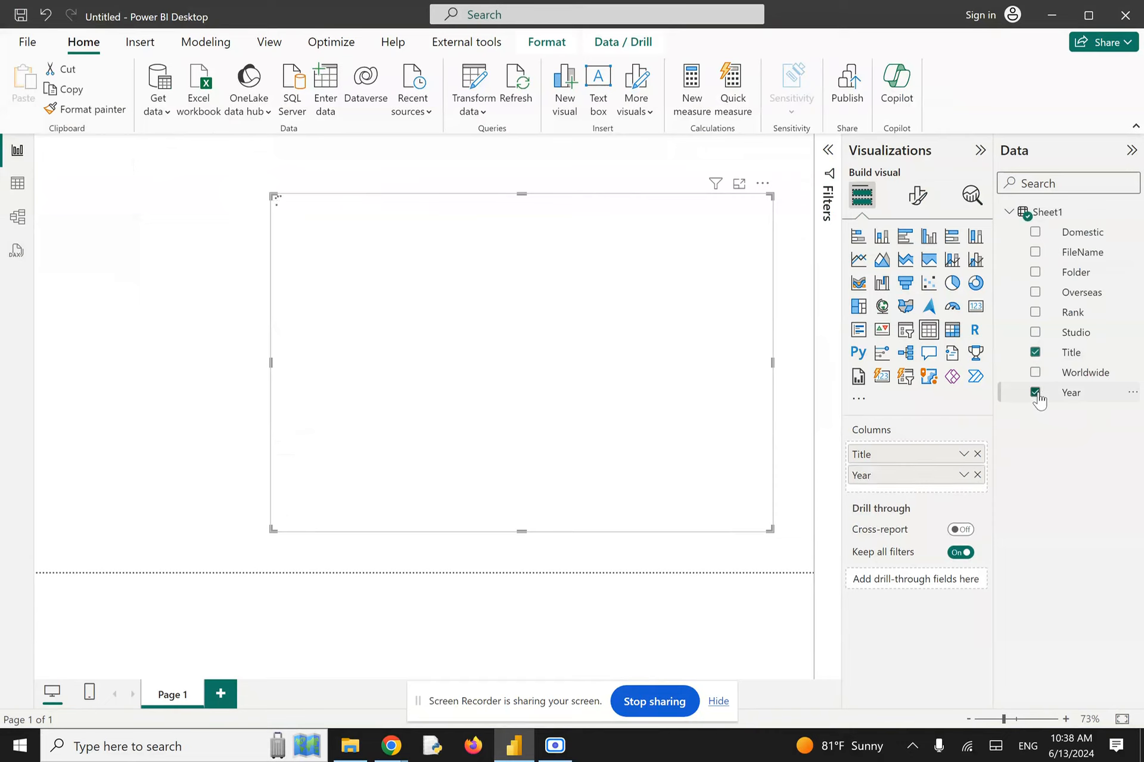
left_click(1036, 374)
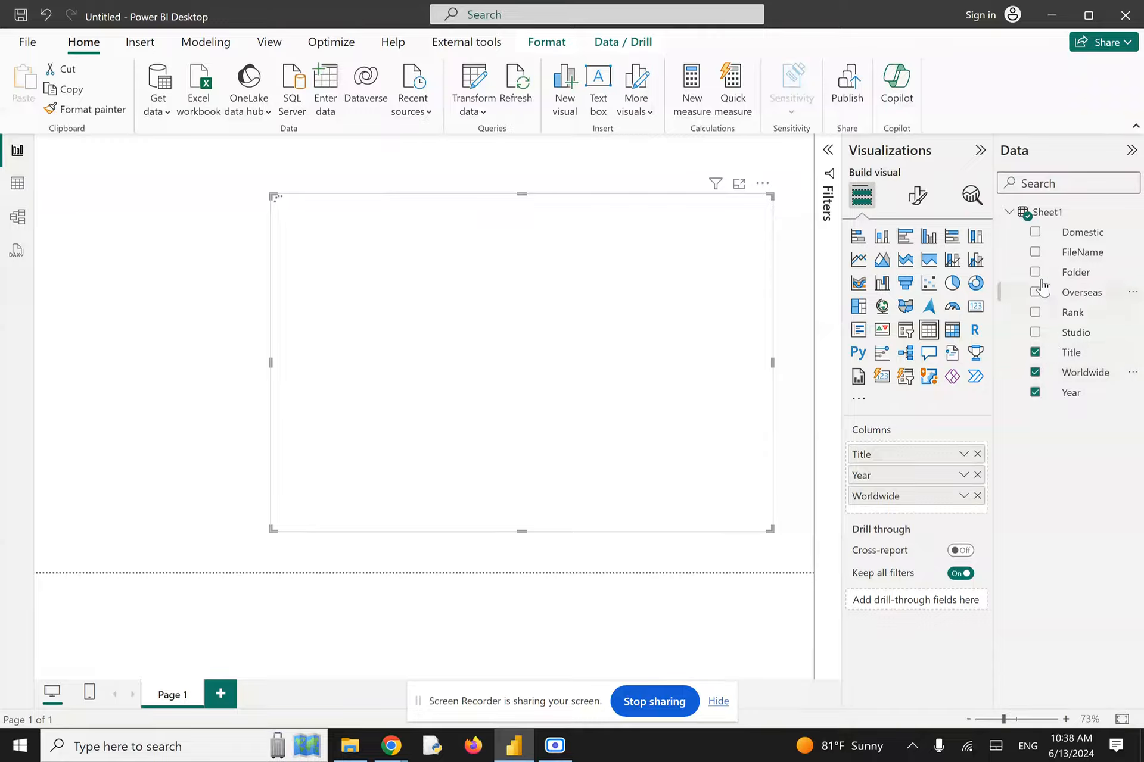
left_click(1036, 234)
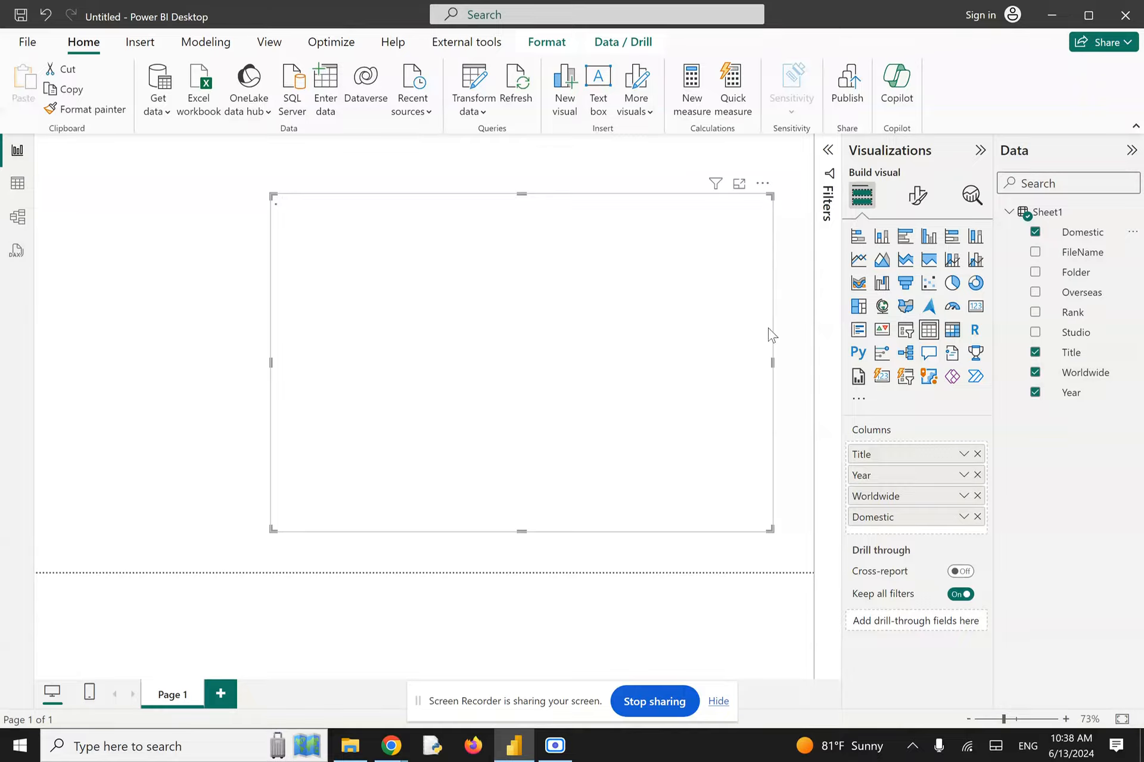
Step: Add a narrow FileName slicer to the left of the table and filter the report to BoxOffice-Page1
left_click(796, 351)
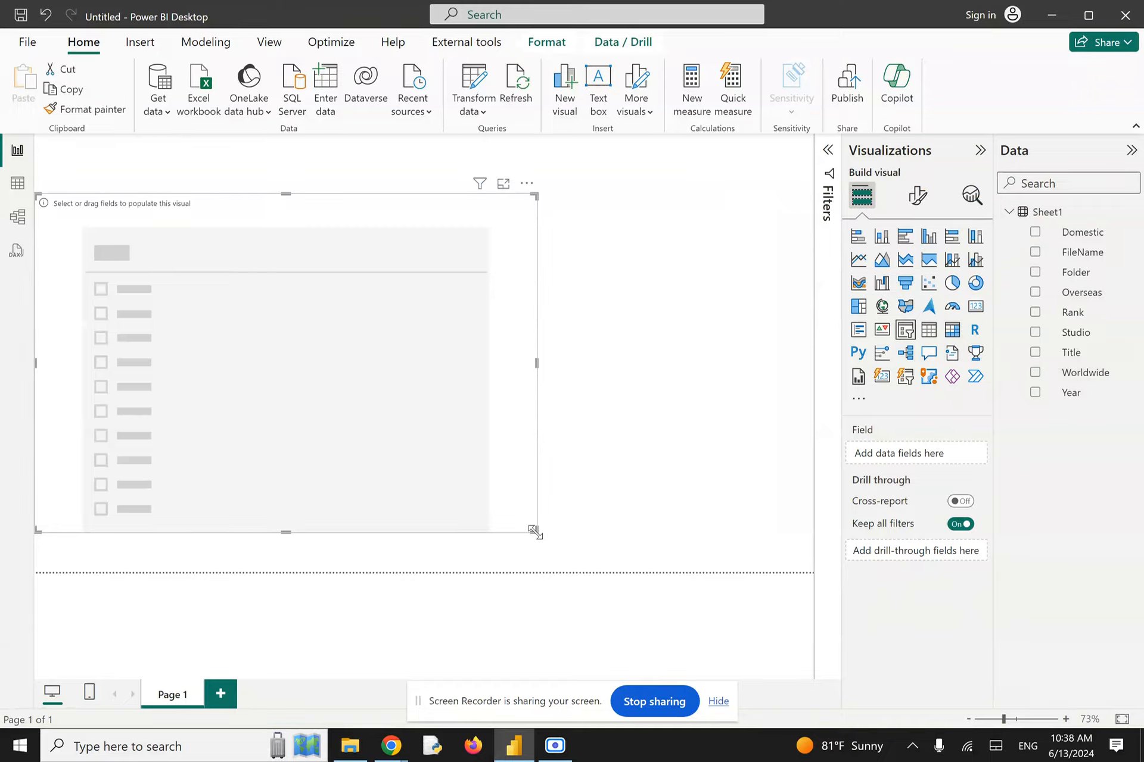
left_click_drag(535, 530, 232, 530)
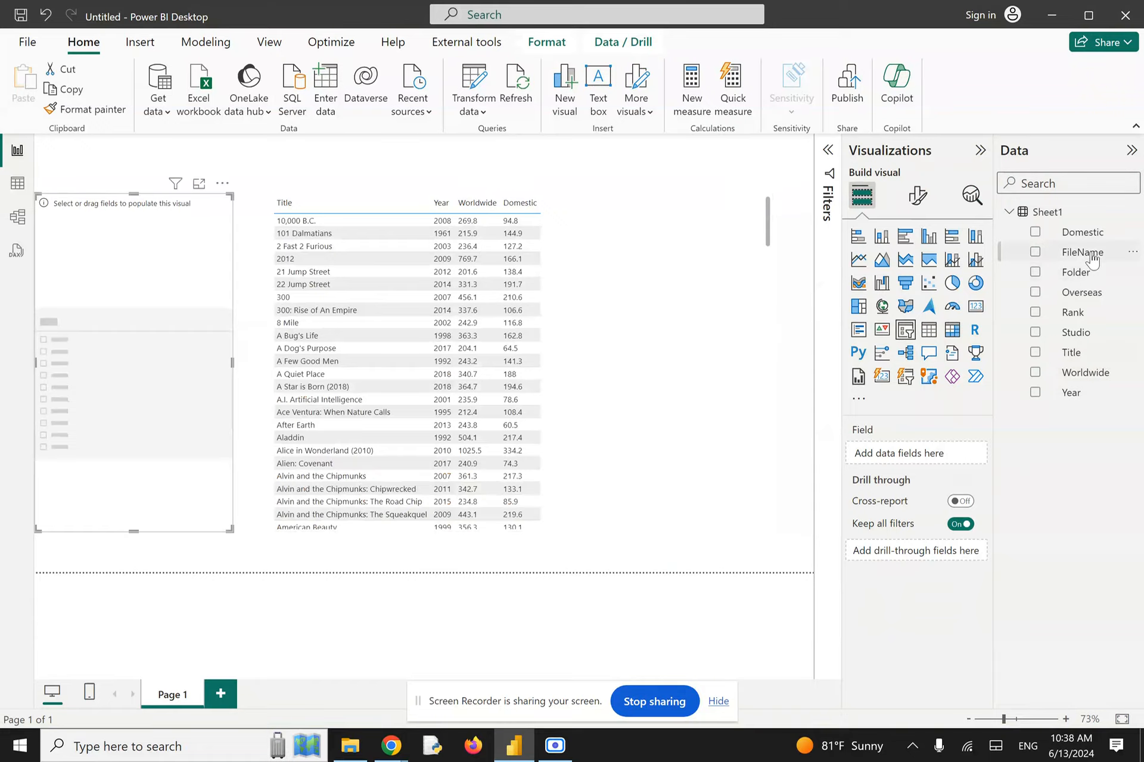
left_click_drag(1090, 256, 917, 458)
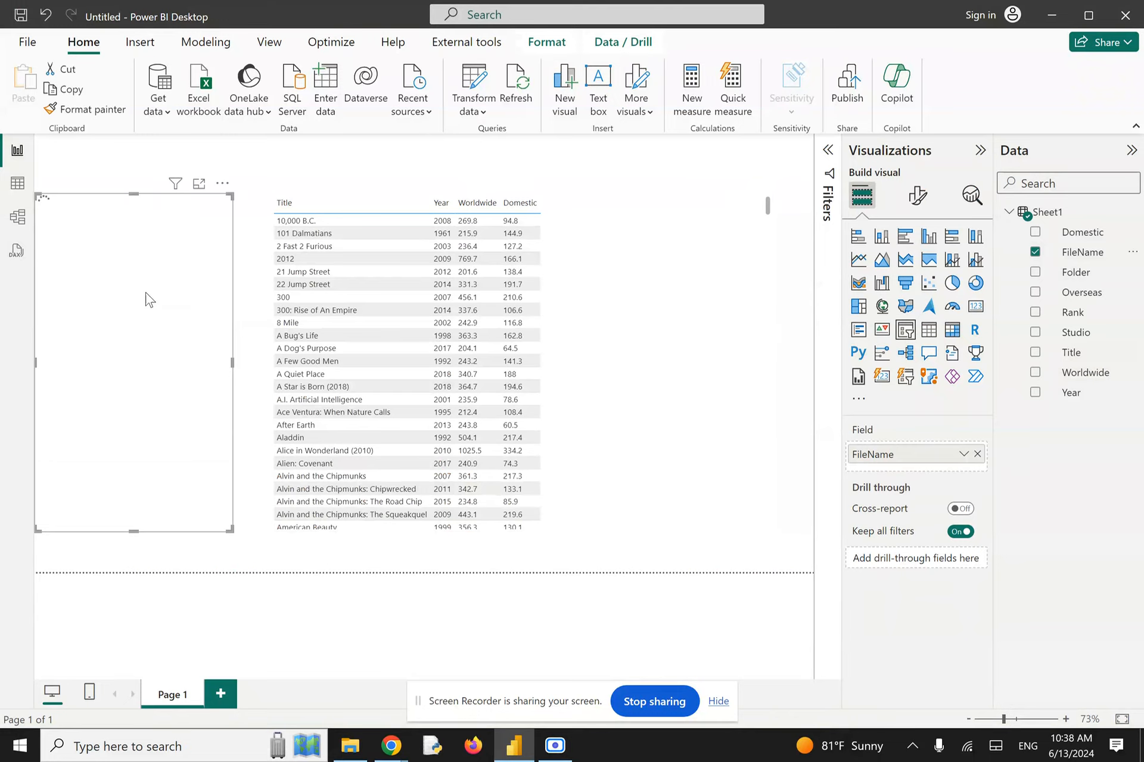
left_click(97, 220)
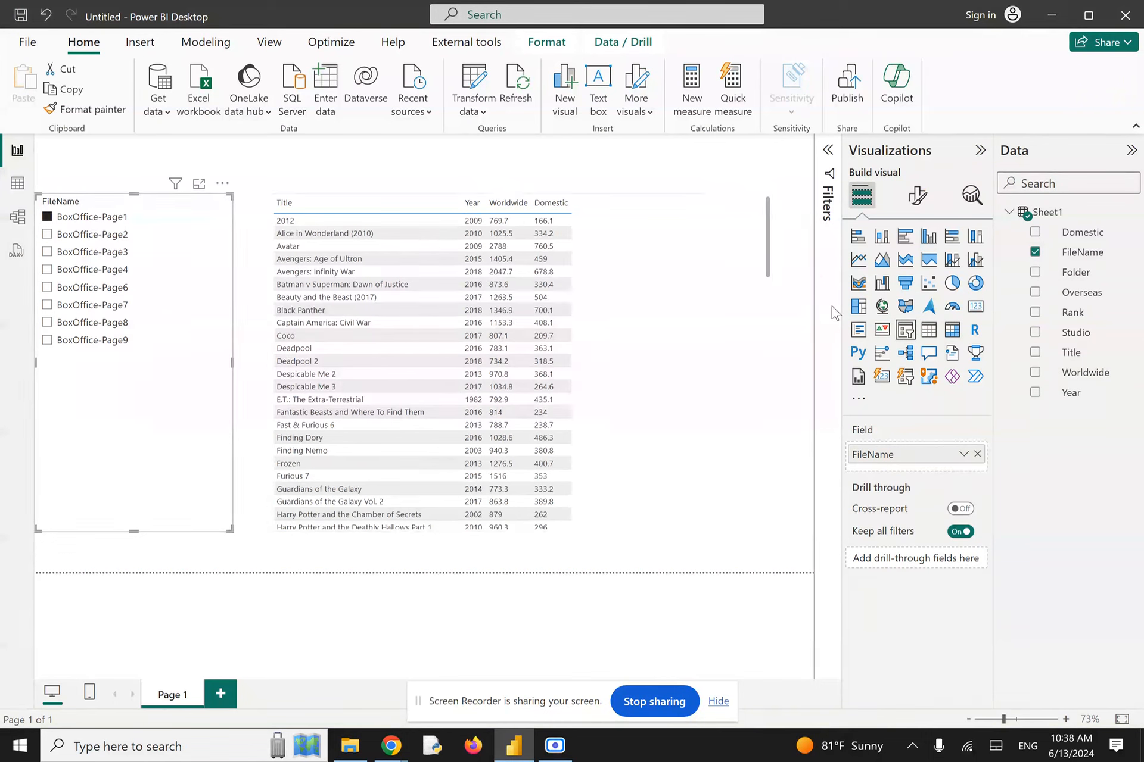
Step: Add the Rank field to the table, view the table in focus mode, and return to the report
left_click(652, 207)
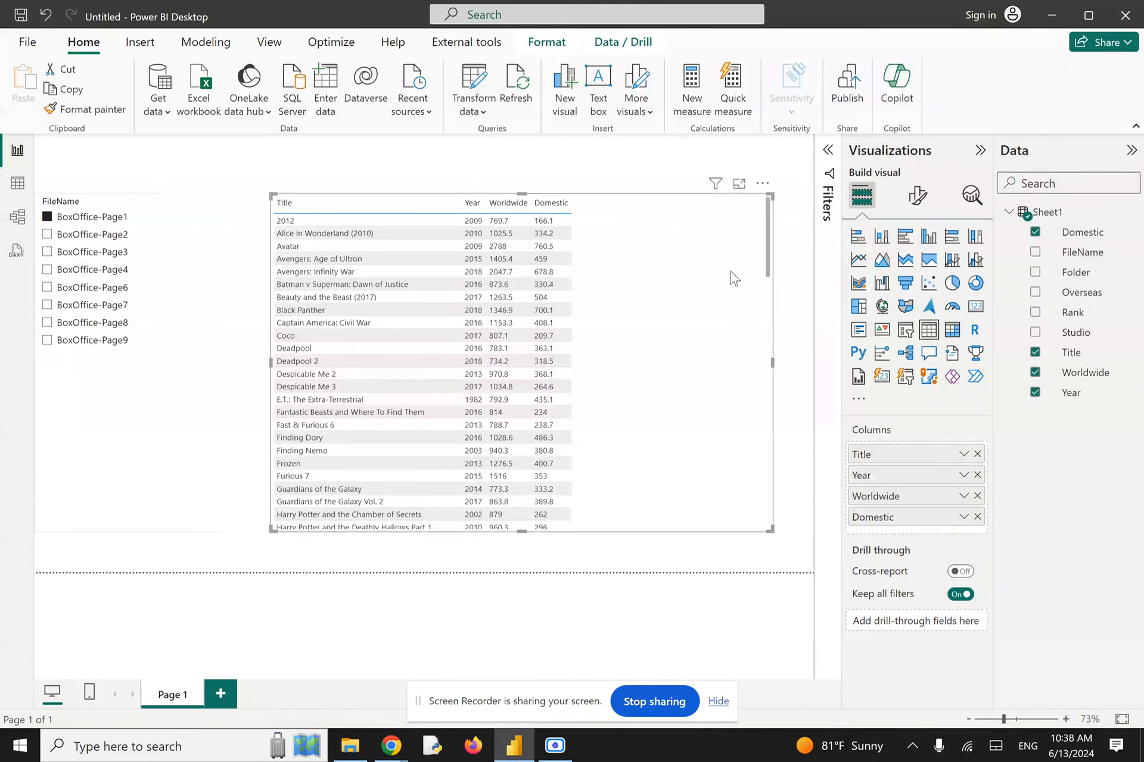
left_click_drag(1077, 317, 922, 538)
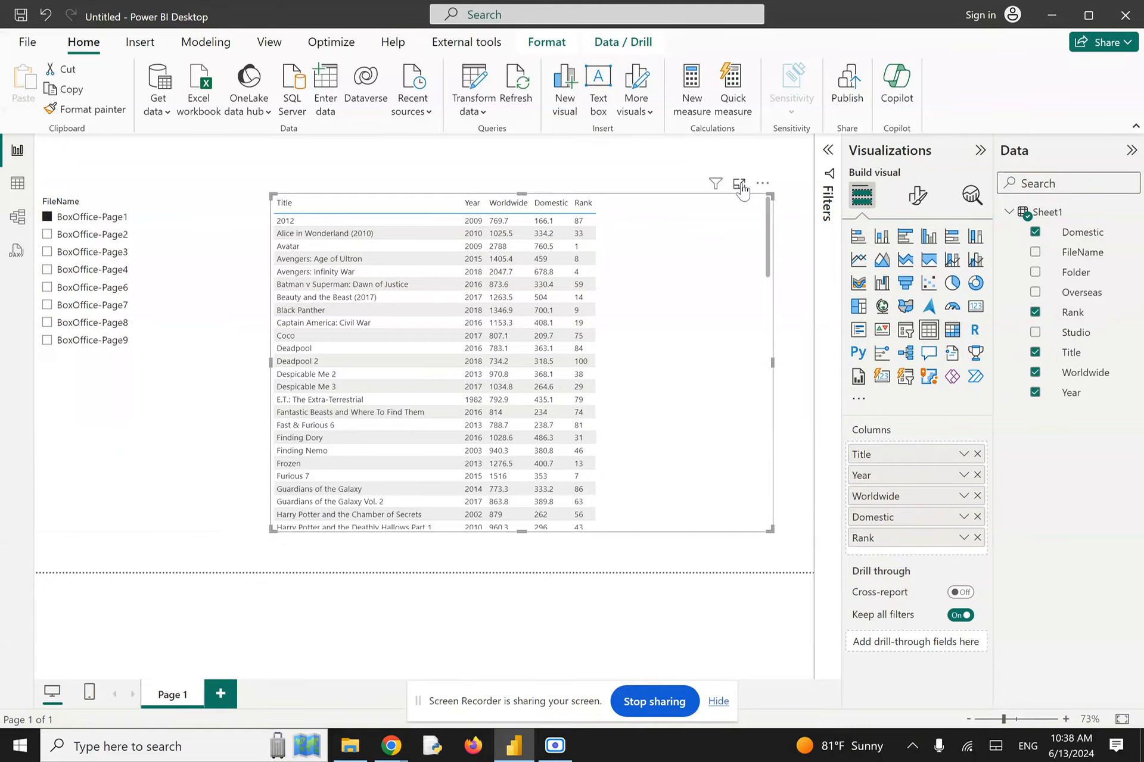
left_click(739, 183)
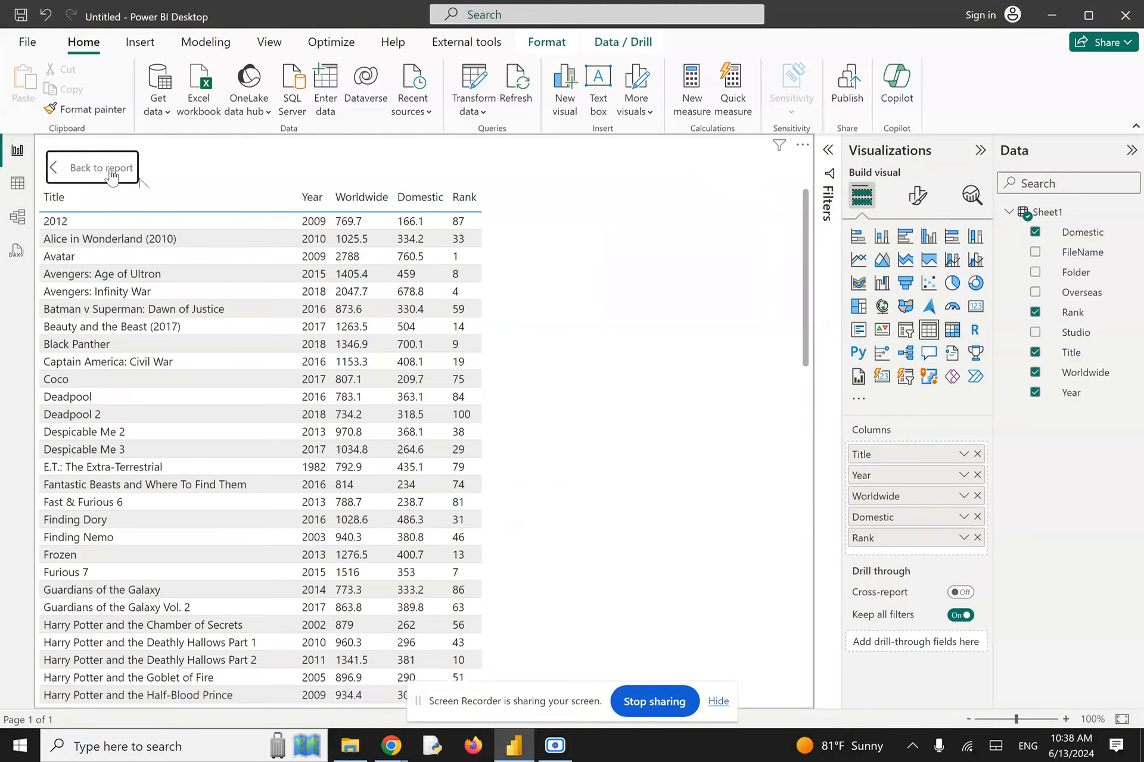
left_click(111, 176)
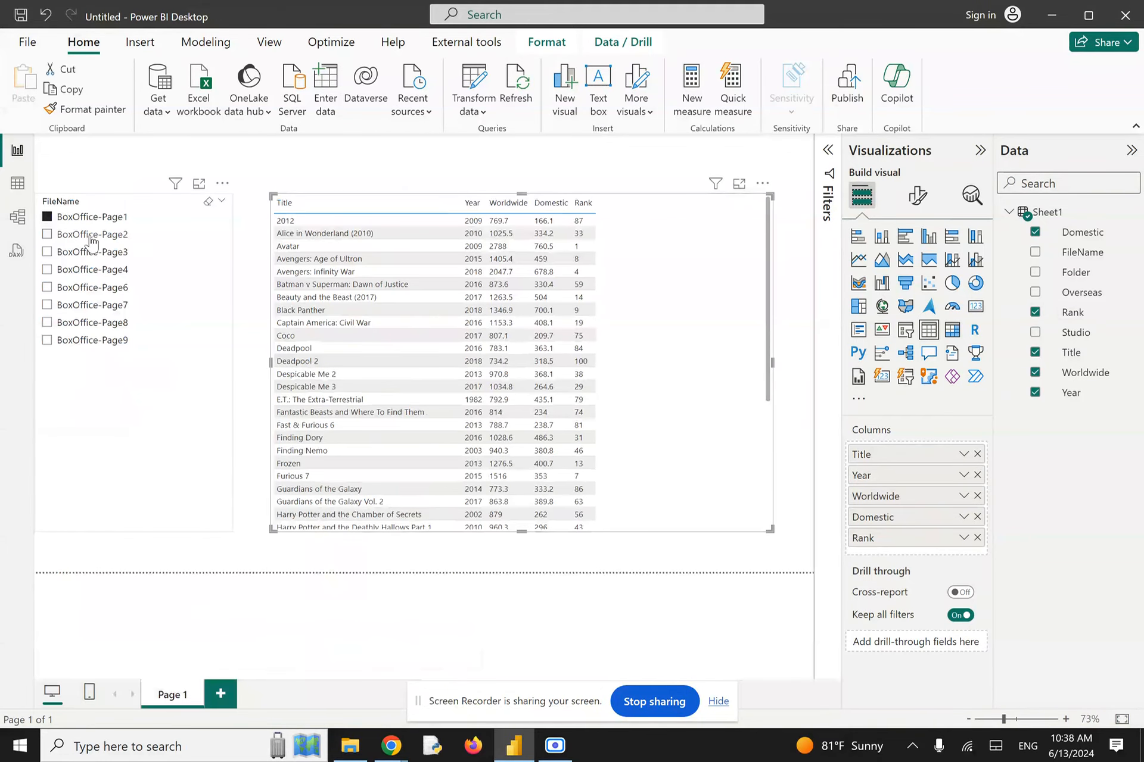
Step: Switch the FileName slicer's selection to BoxOffice-Page3 and deselect the visual
left_click(91, 240)
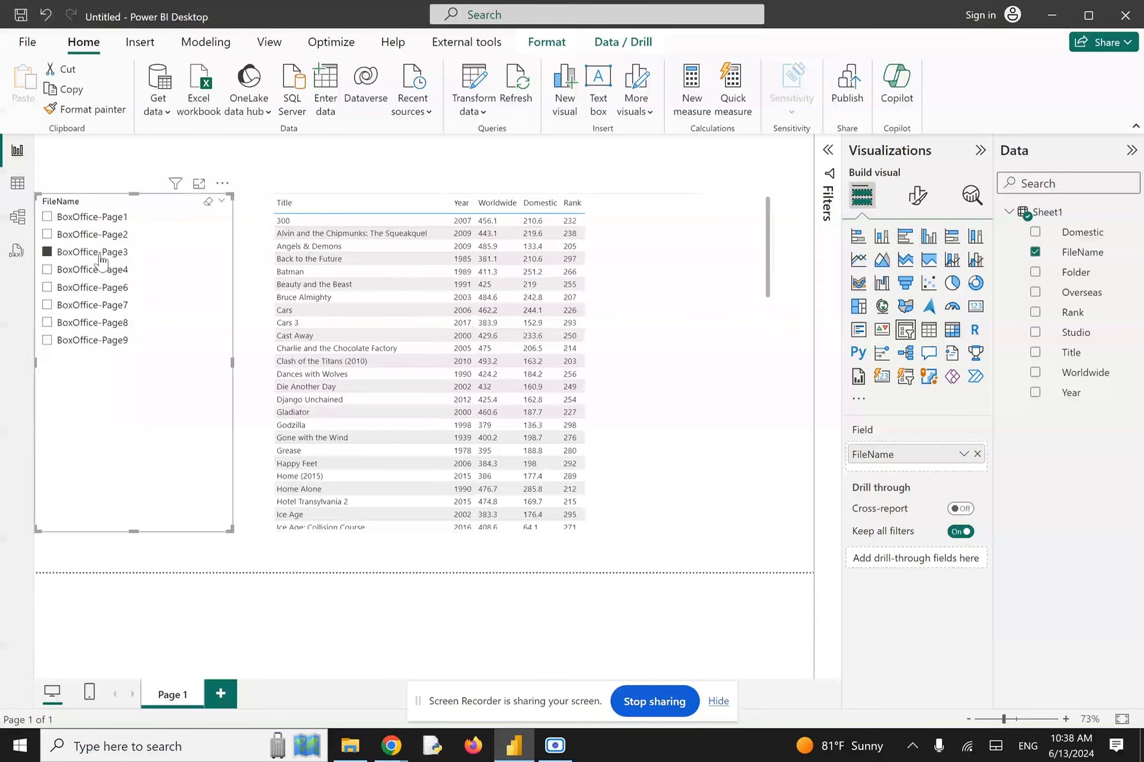
left_click(369, 162)
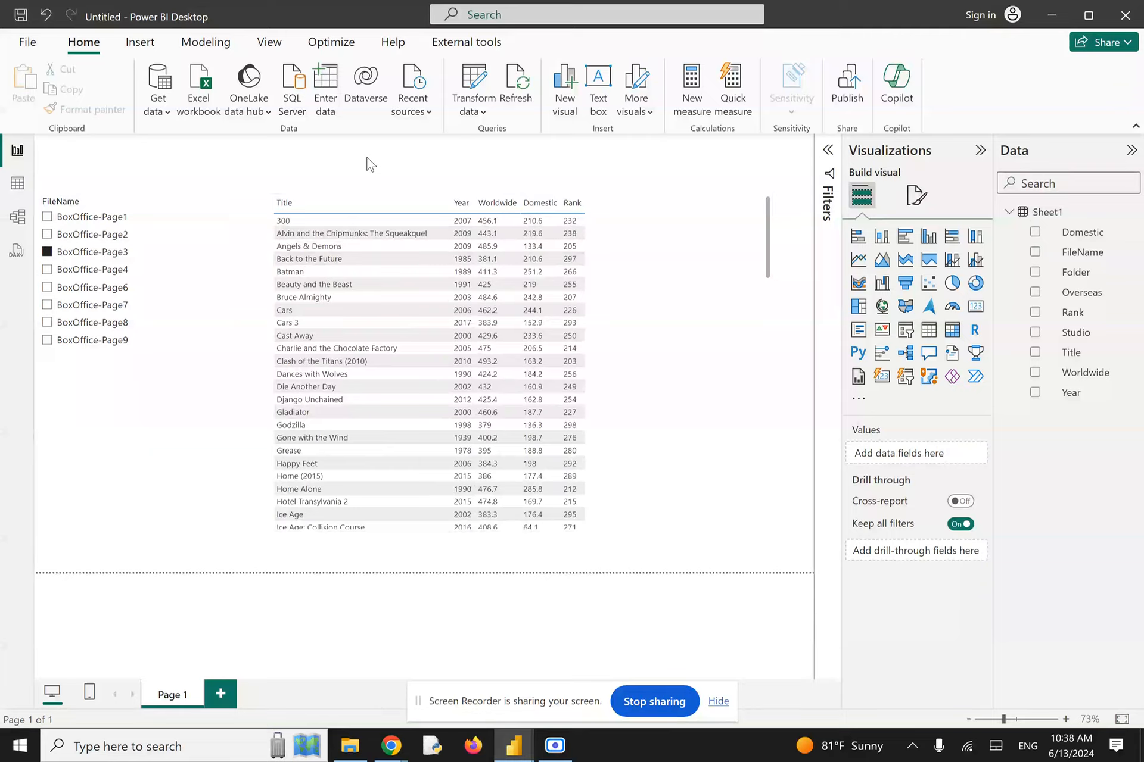
Step: Open the full save options for the report and browse this device for the save location
key("ctrl+s")
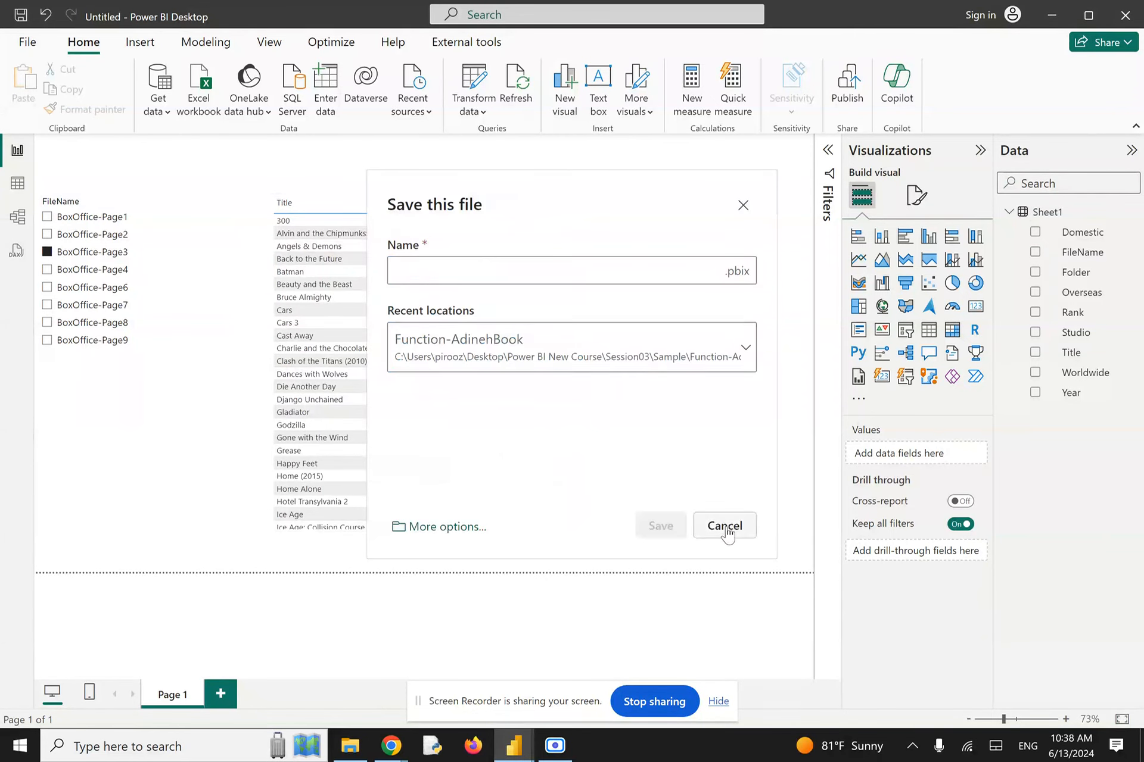
left_click(725, 527)
left_click(21, 15)
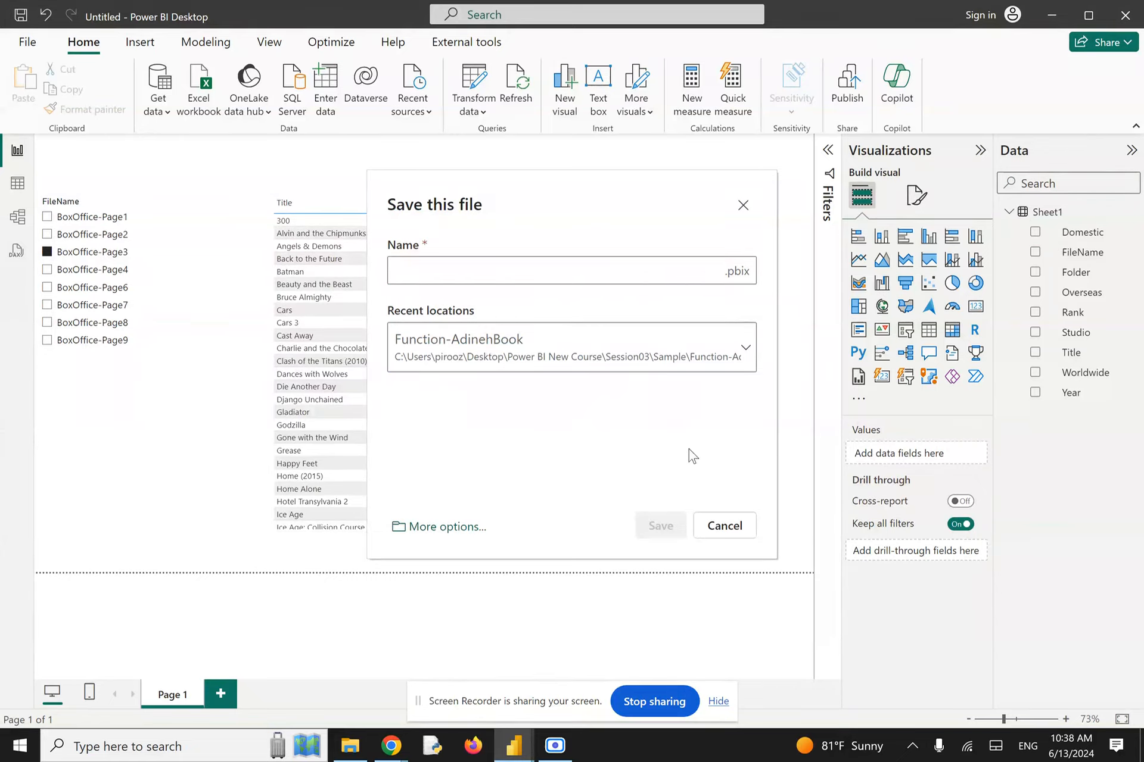
left_click(444, 527)
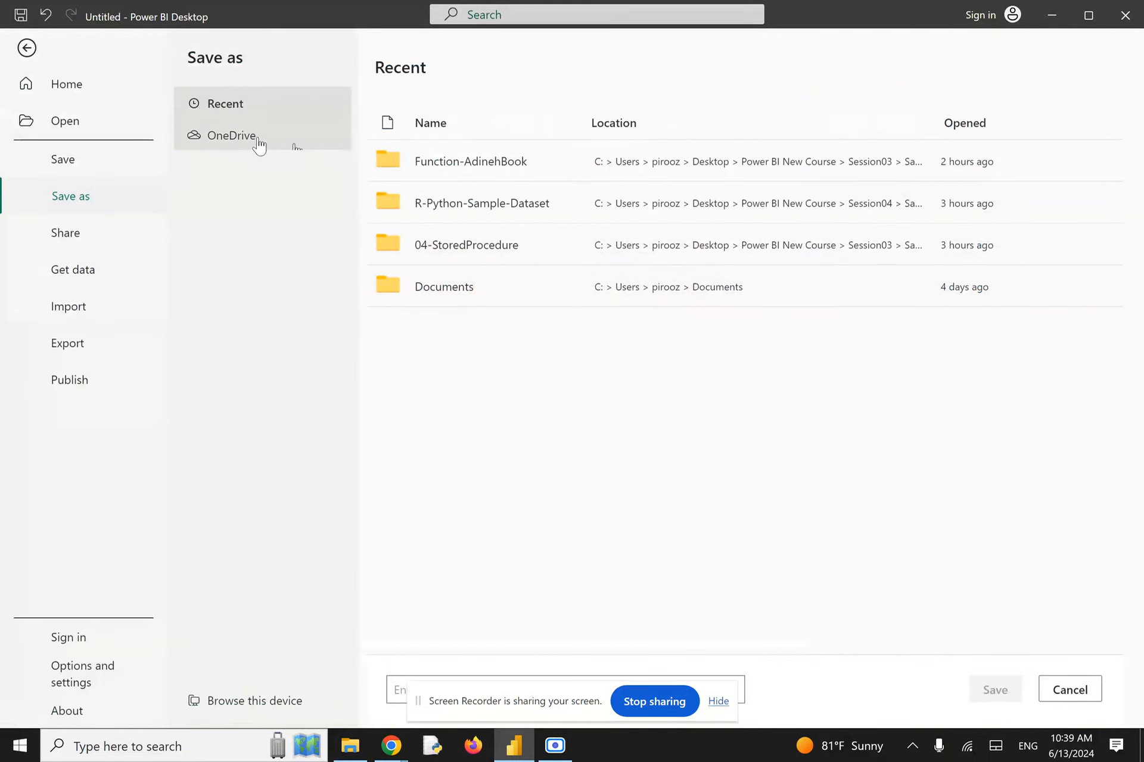
left_click(718, 702)
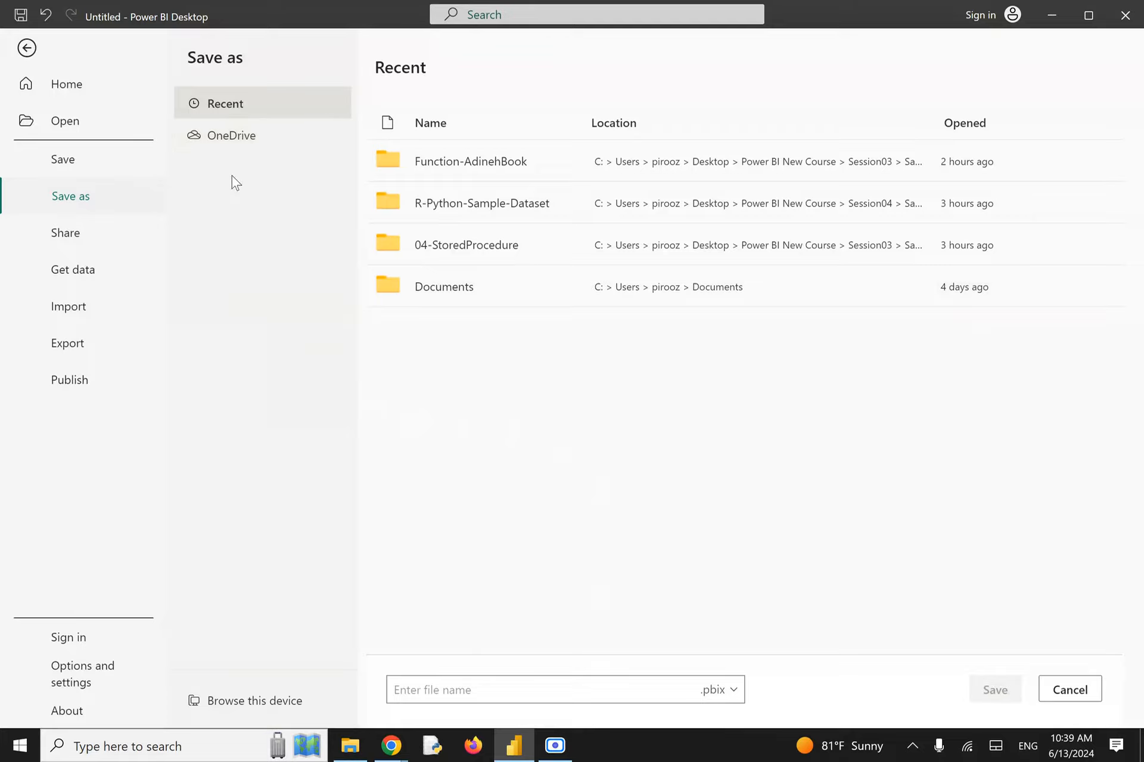
left_click(733, 691)
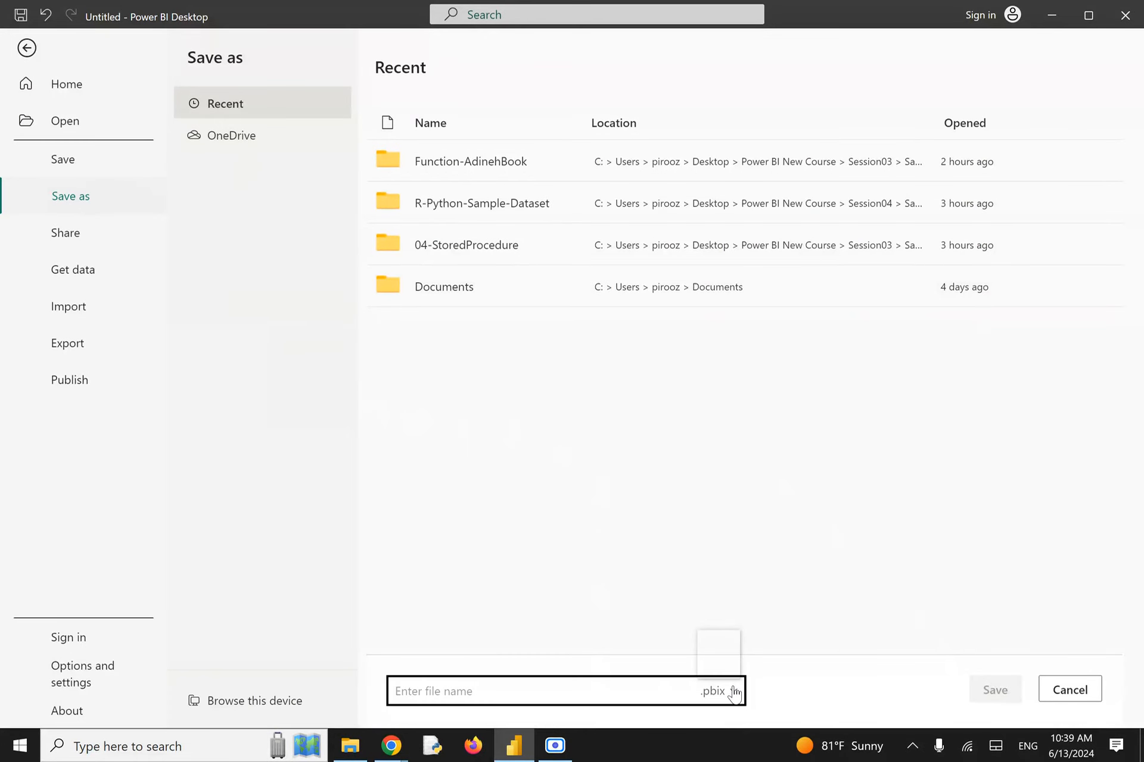
left_click(817, 617)
left_click(489, 695)
left_click(265, 713)
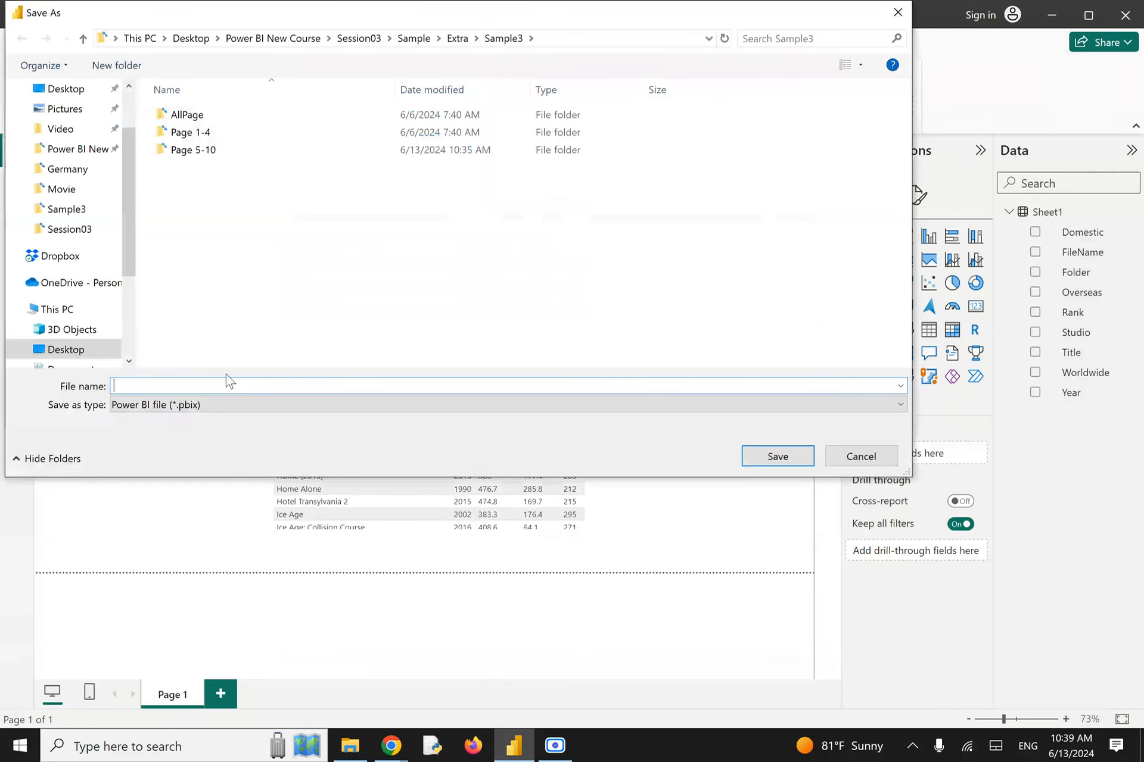
Step: Save the report in the Sample3 folder under the file name Project
type("File")
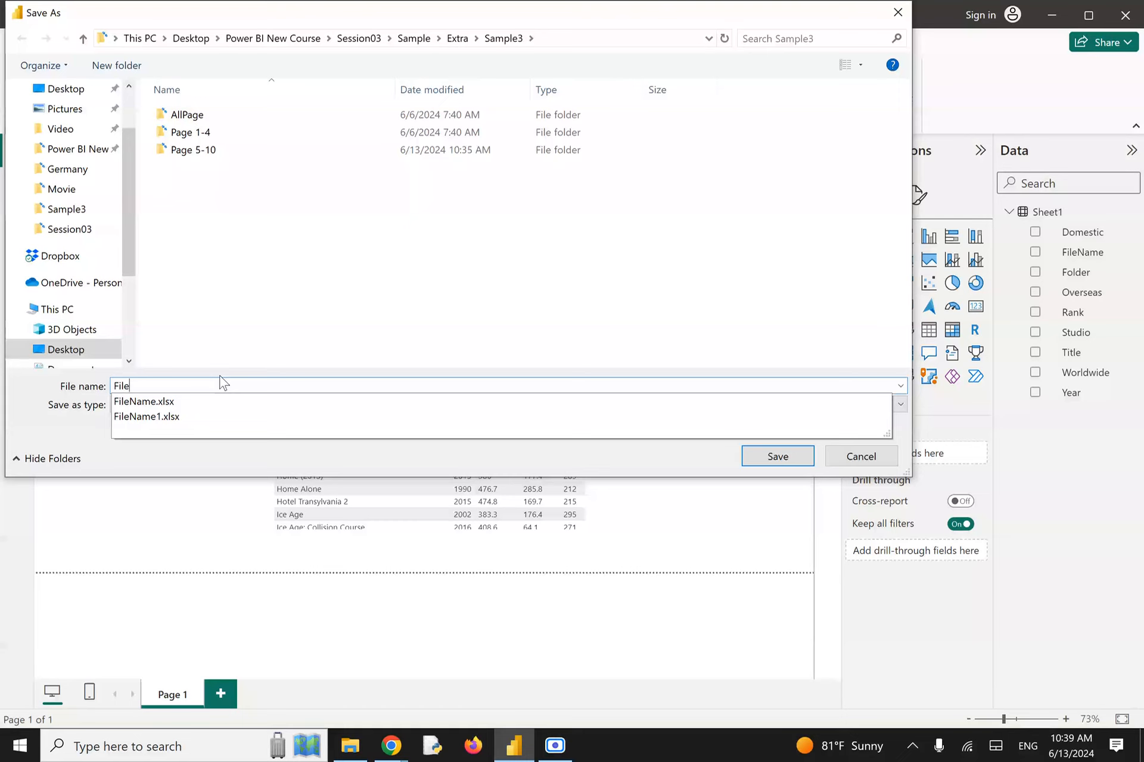
key("BackSpace")
key("BackSpace")
key("BackSpace")
key("BackSpace")
type("P")
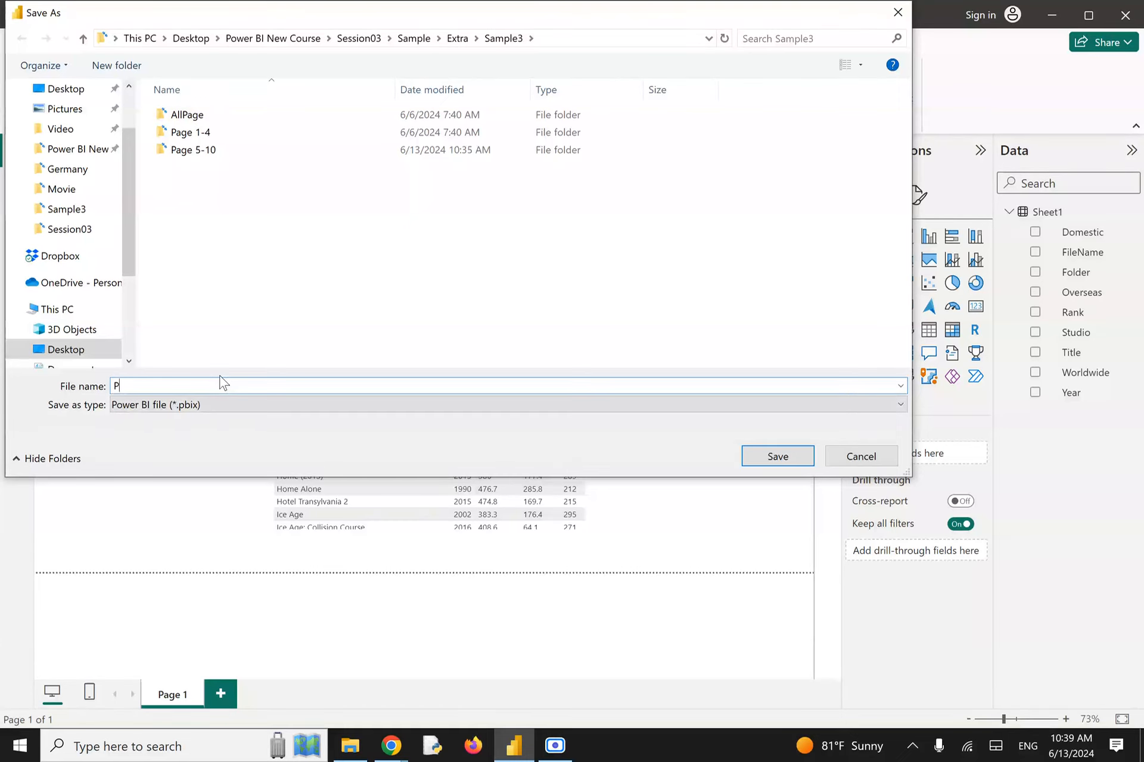
type("roject")
left_click(777, 456)
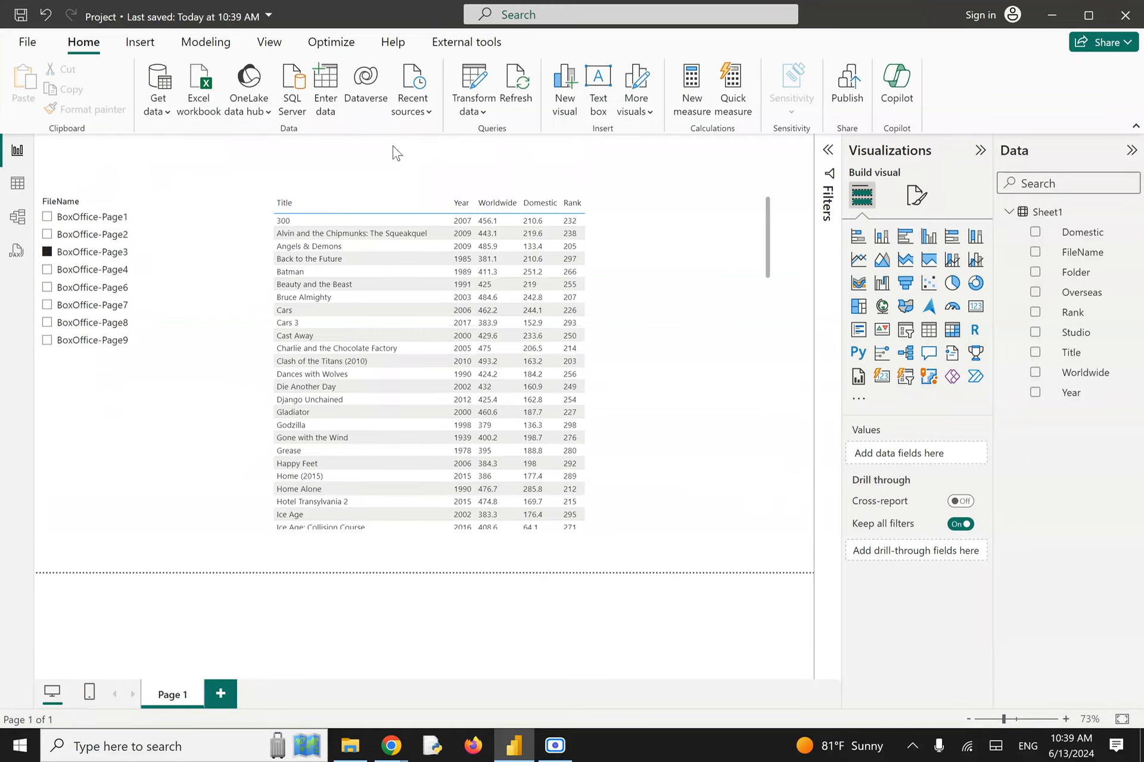
Step: Reopen the Power Query Editor and start a new source with the Folder connector
left_click(482, 112)
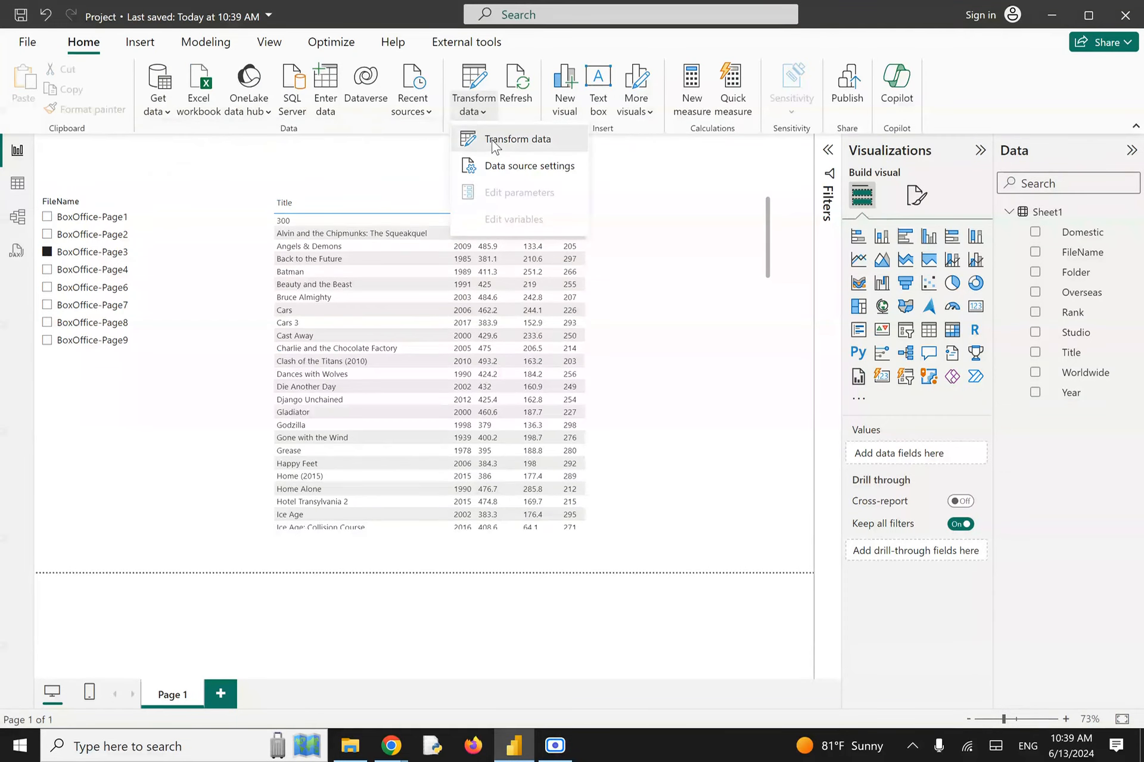
left_click(494, 140)
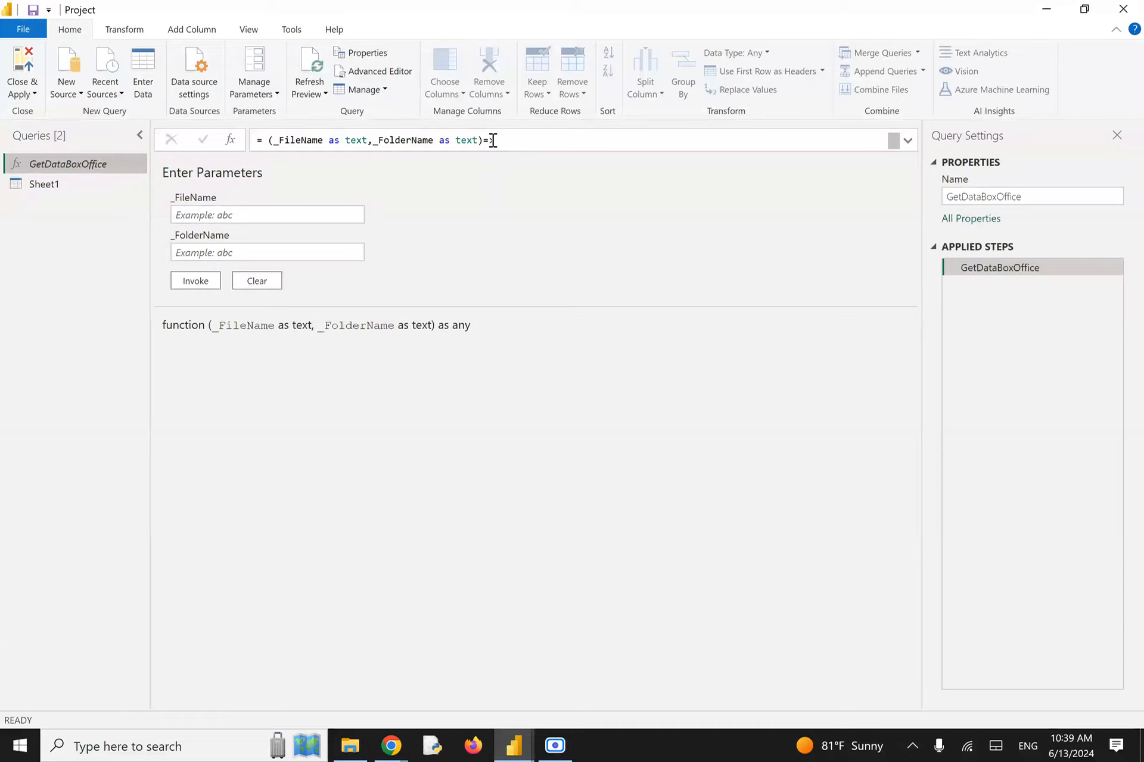
left_click(73, 94)
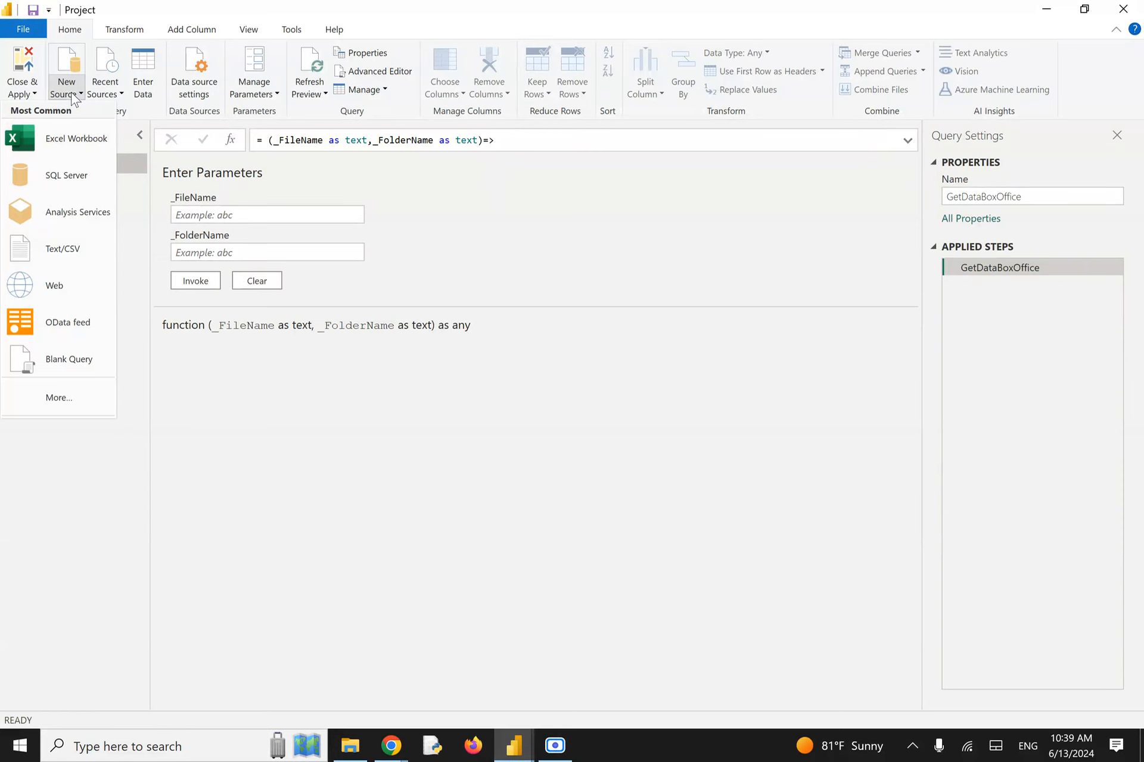
left_click(75, 399)
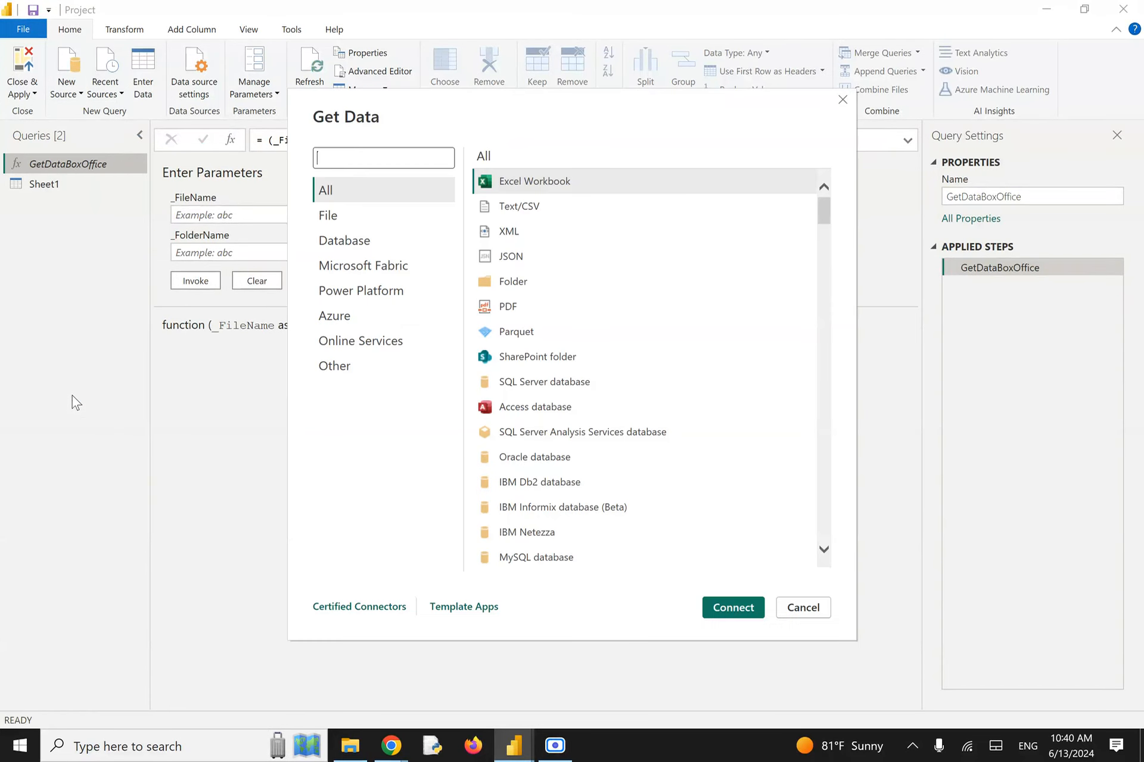
left_click_drag(381, 121, 435, 140)
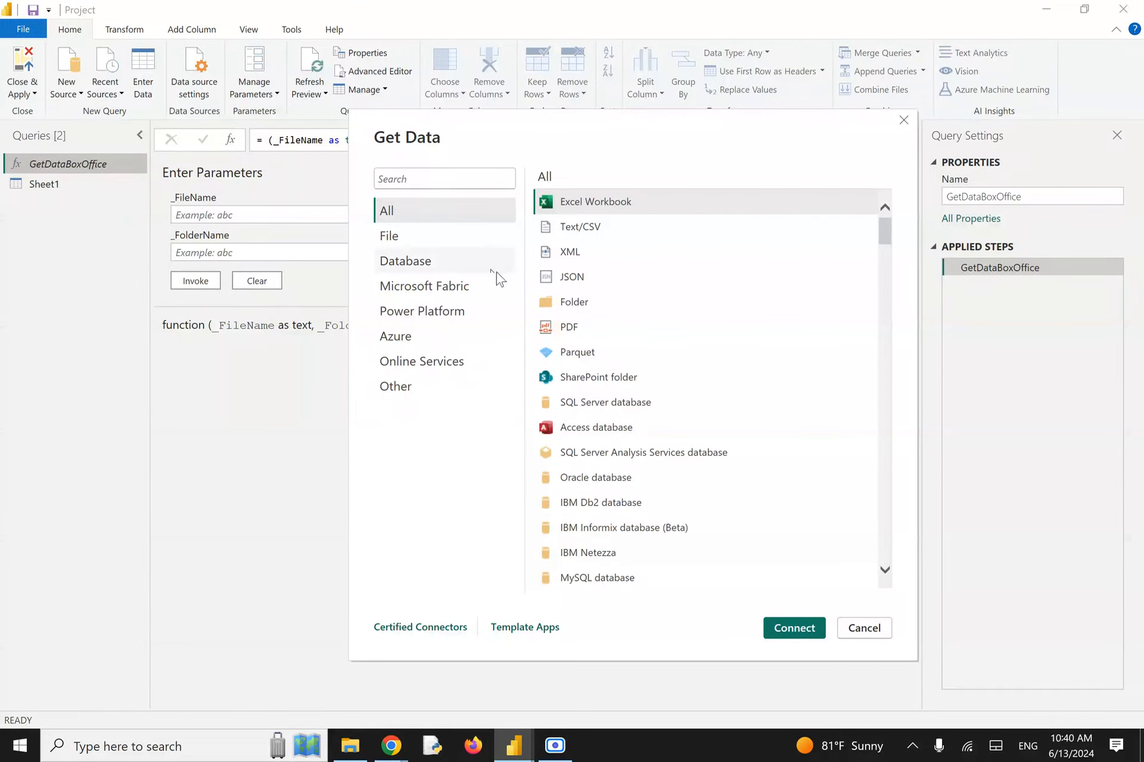
double_click(574, 307)
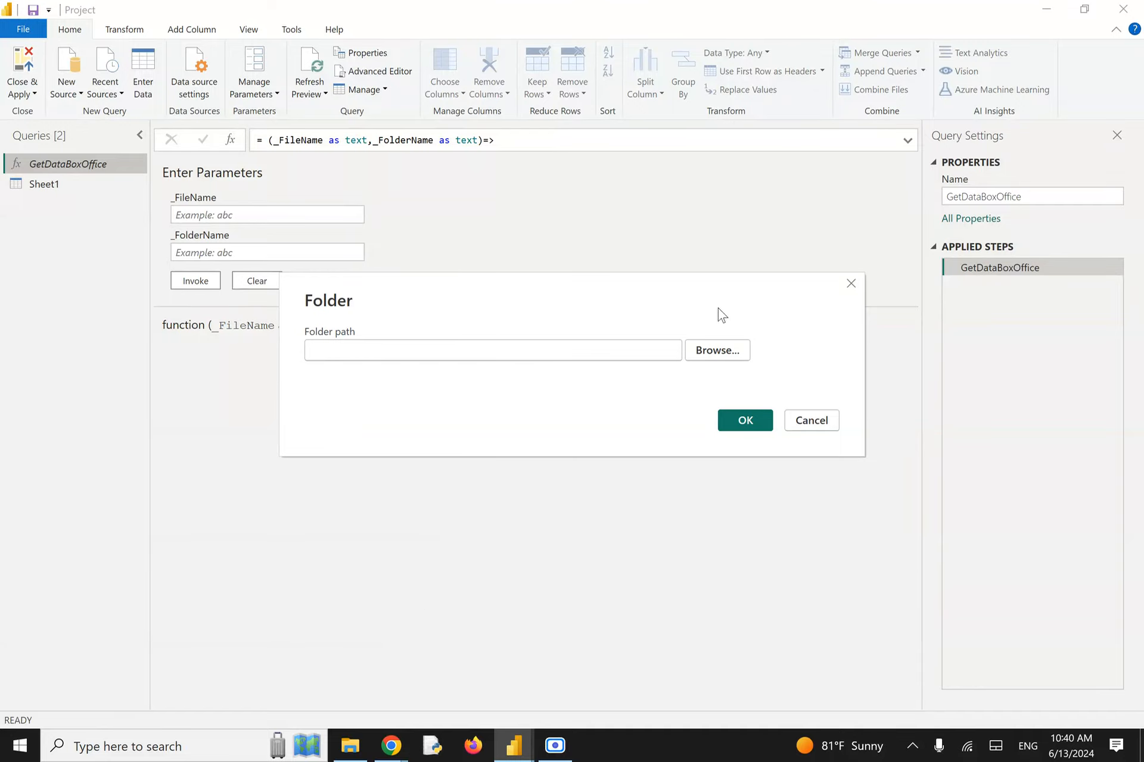
Step: Copy the path of the Page 1-4 folder inside Sample3 from File Explorer and paste it as the Folder connector's path
left_click(350, 748)
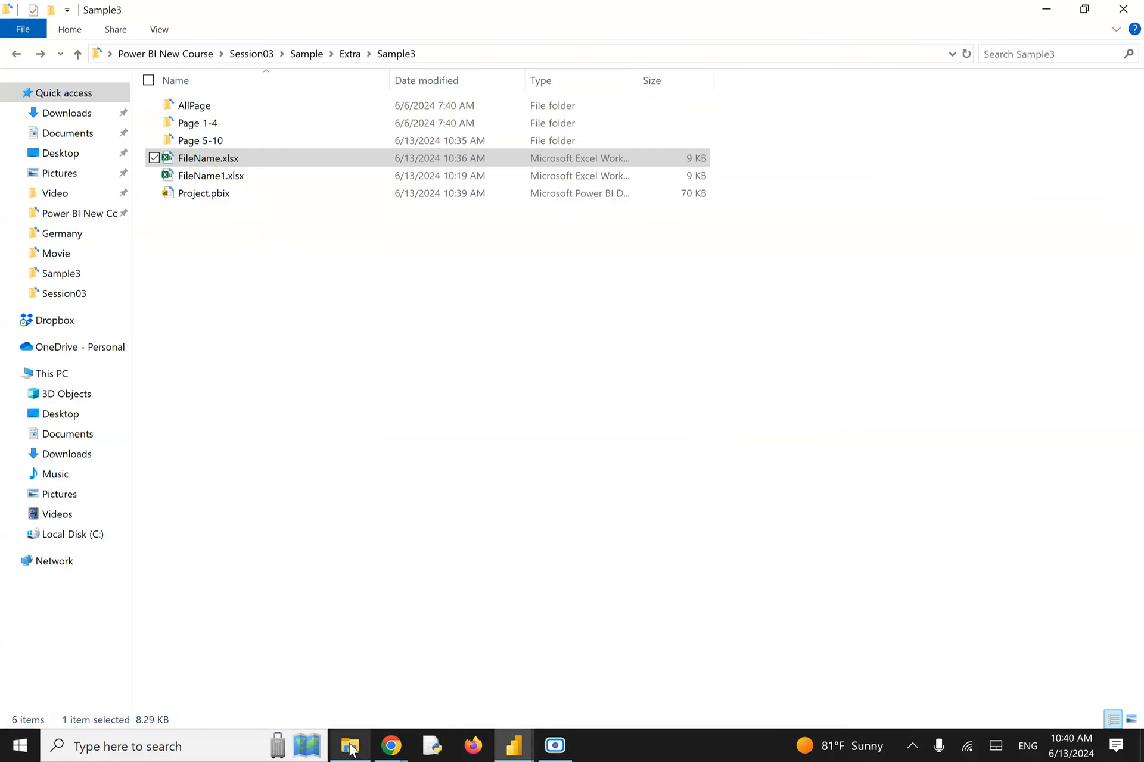
double_click(217, 126)
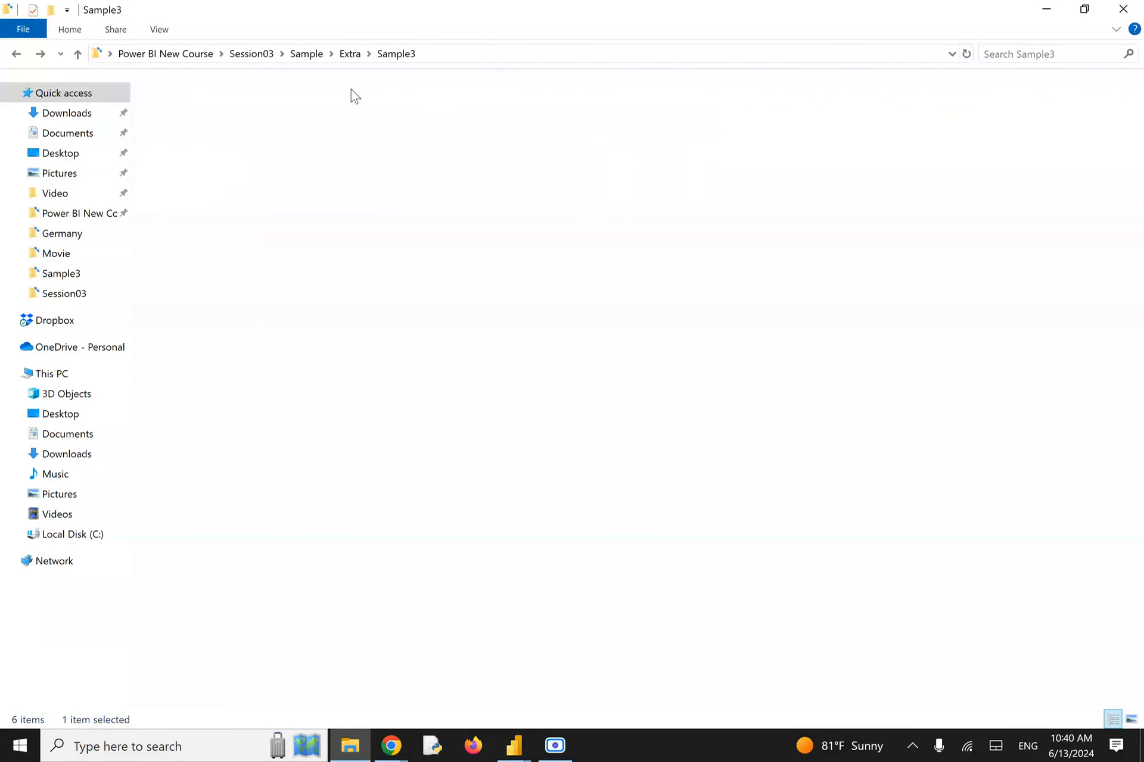
left_click(498, 54)
key("ctrl+c")
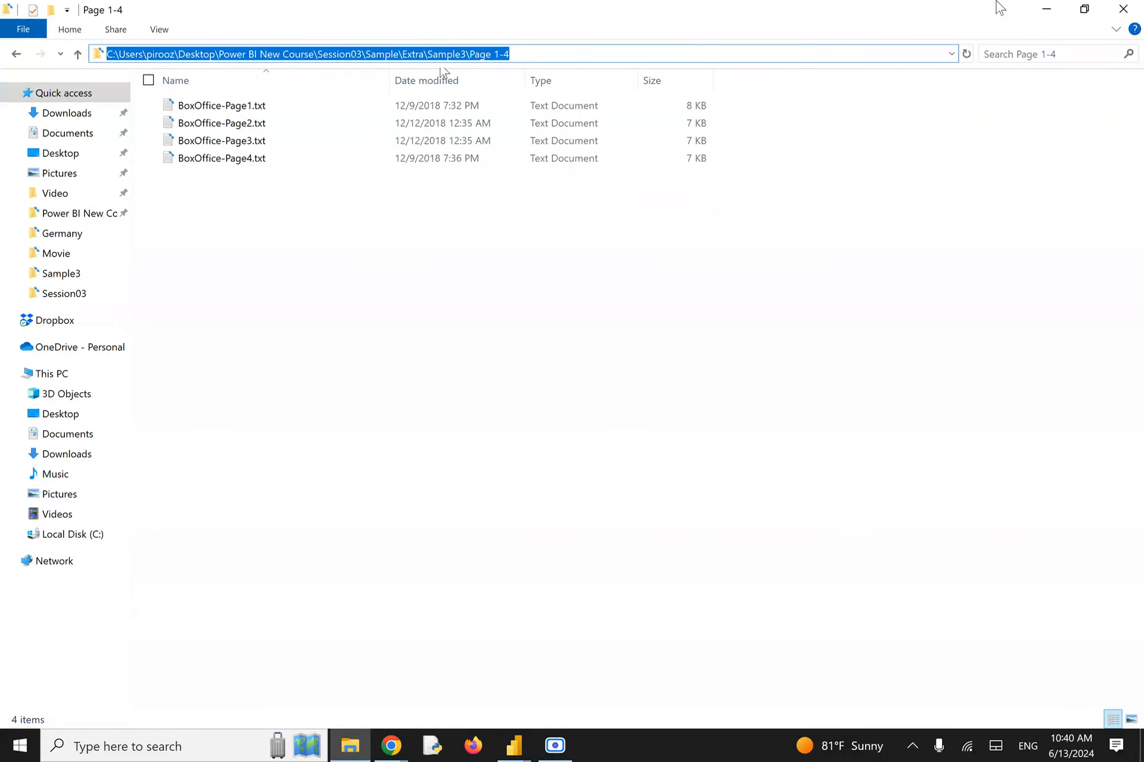
left_click(1046, 9)
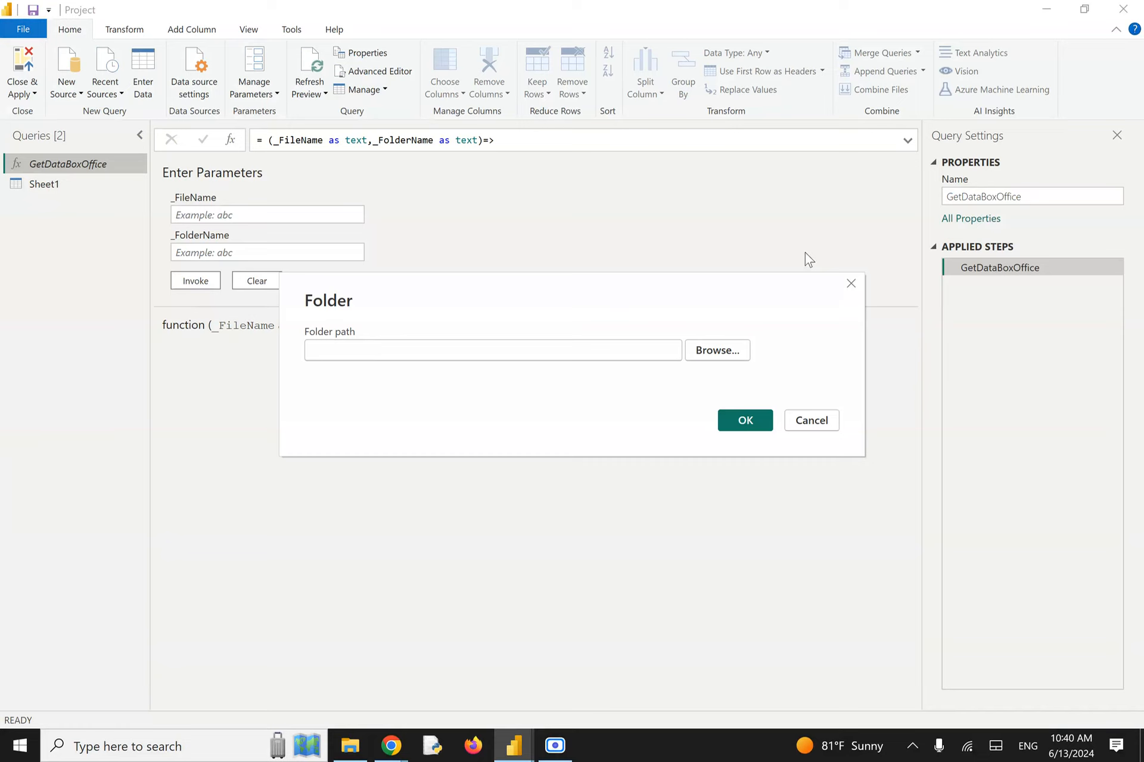
left_click(364, 353)
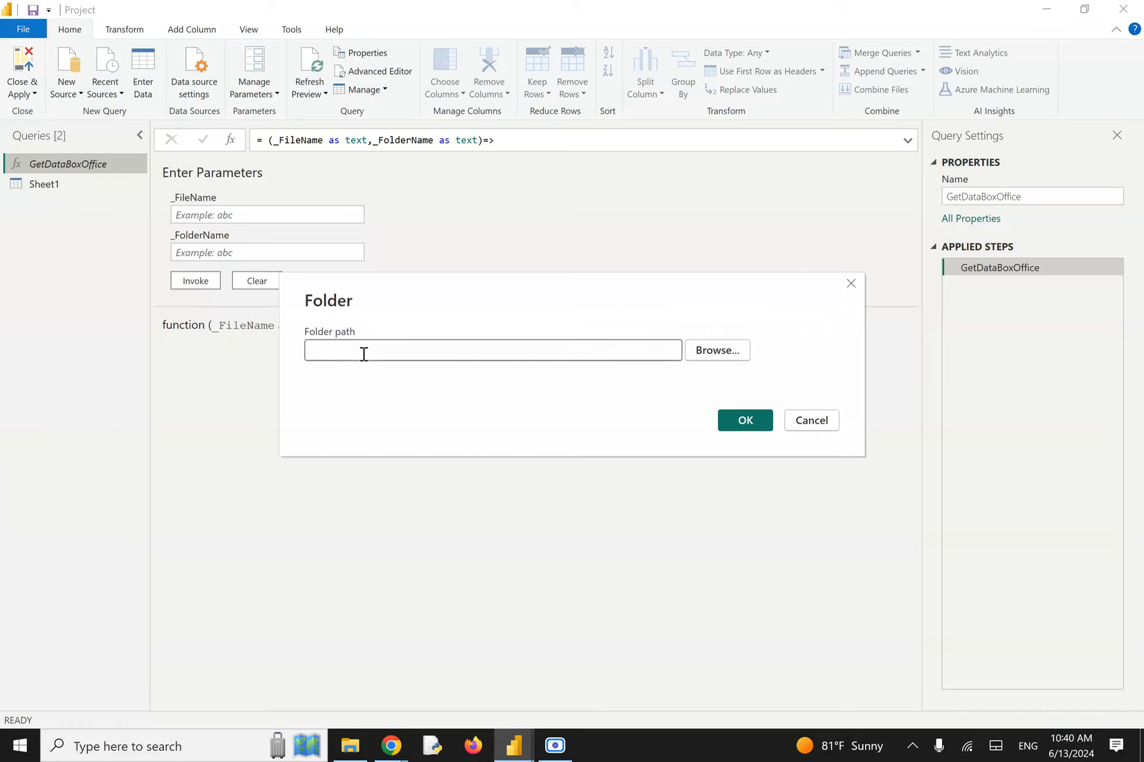
key("ctrl+v")
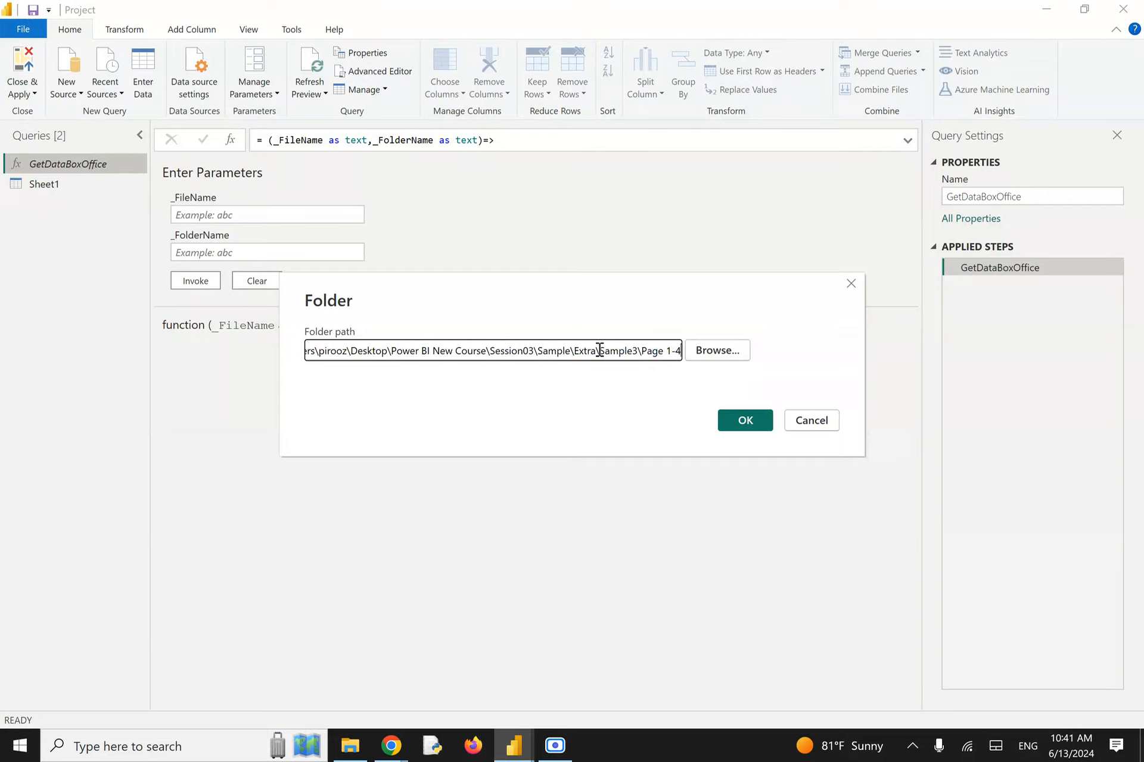
Step: Combine and transform the Page 1-4 folder's files with First file as the sample and Tab delimiter, checking the Google Meet messages in between
left_click(744, 423)
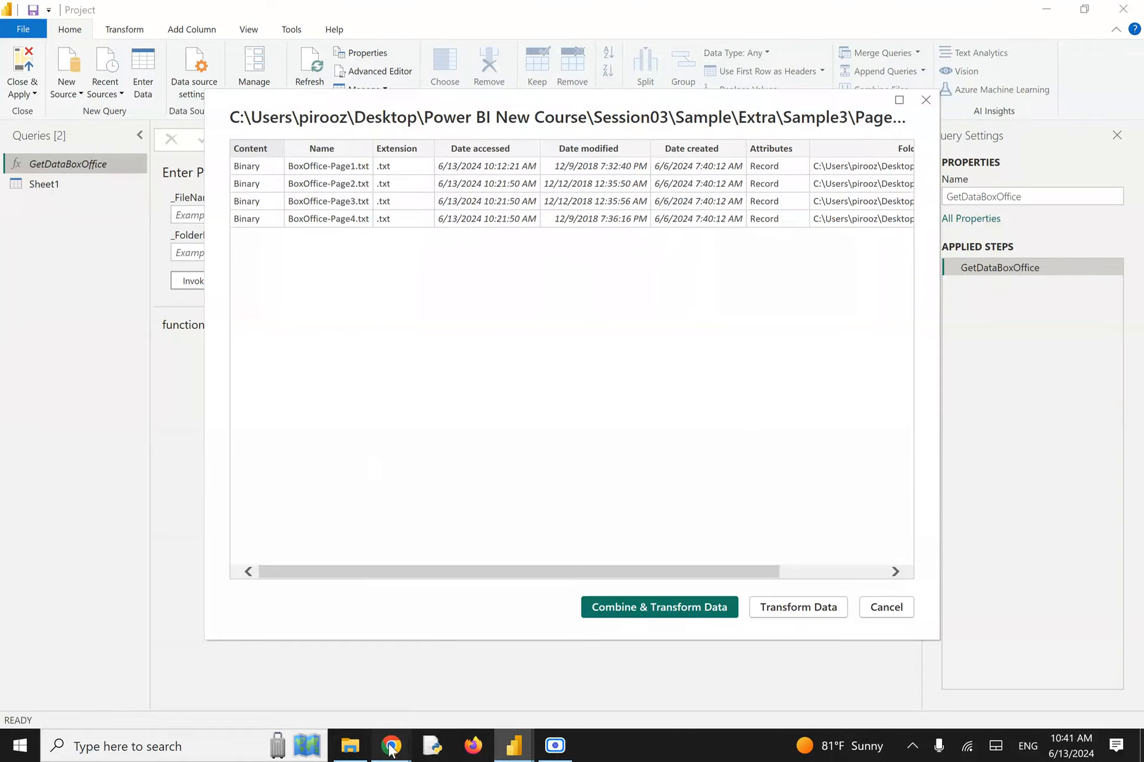
mouse_move(391, 745)
left_click(269, 694)
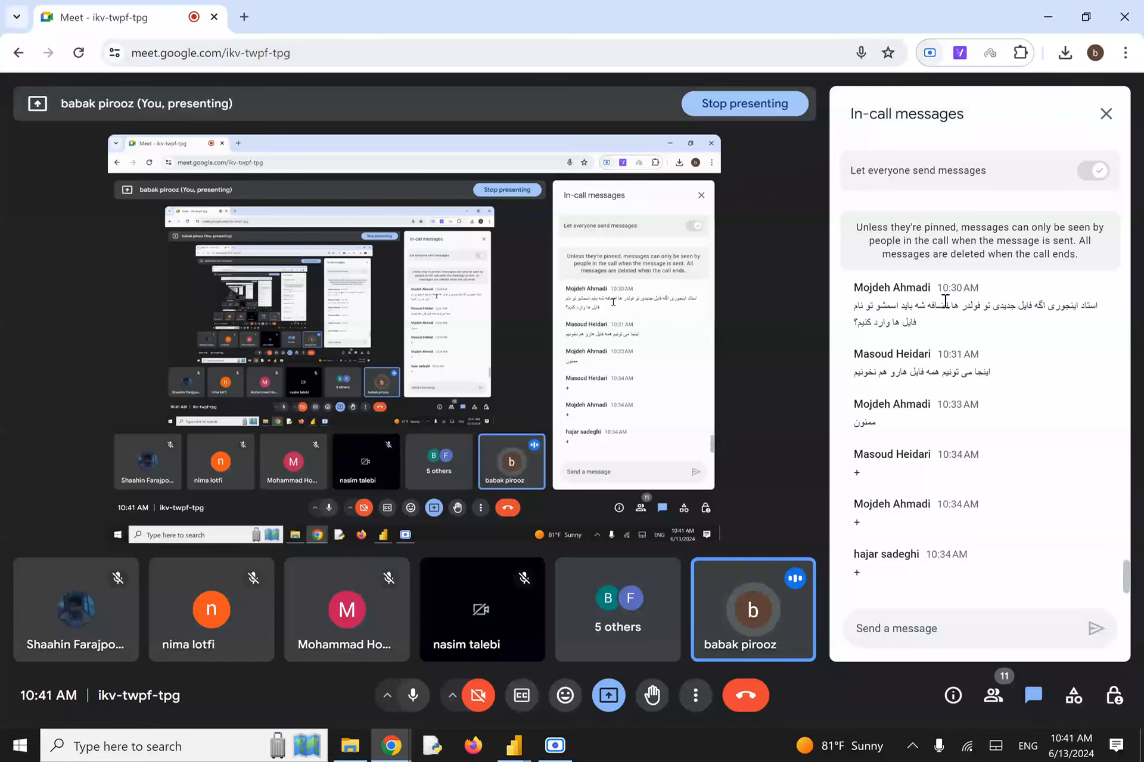
left_click(1047, 15)
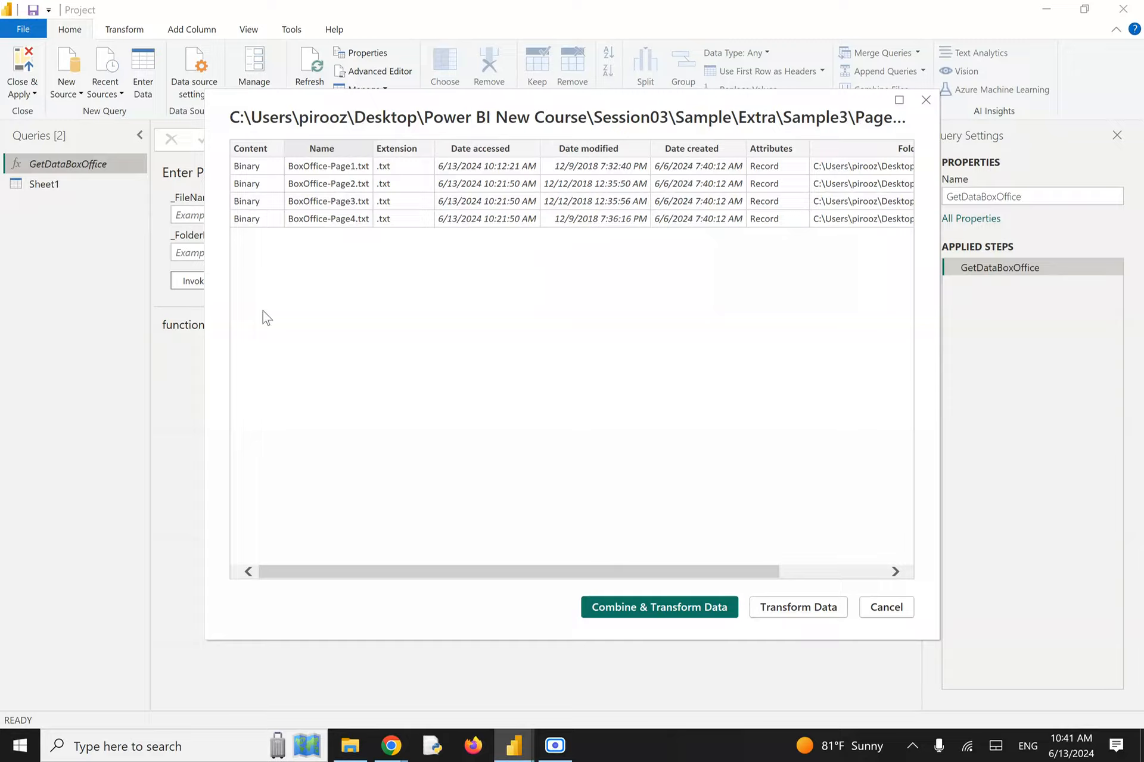
left_click(606, 612)
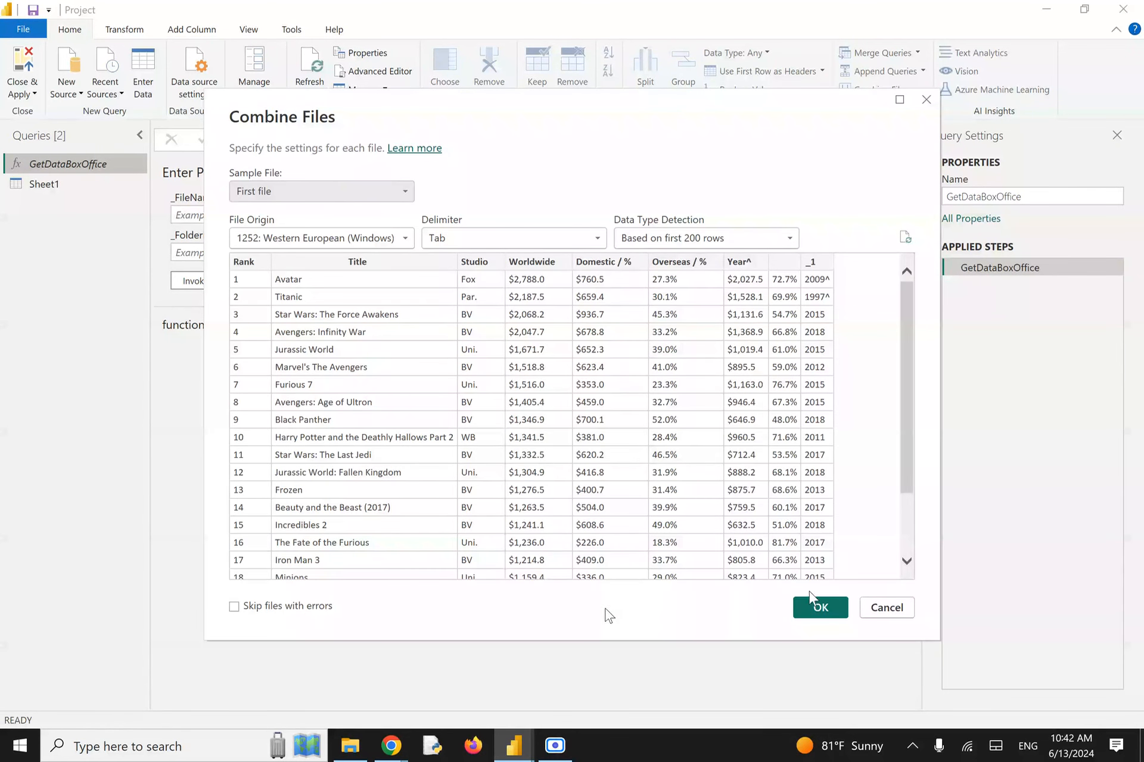
left_click(814, 609)
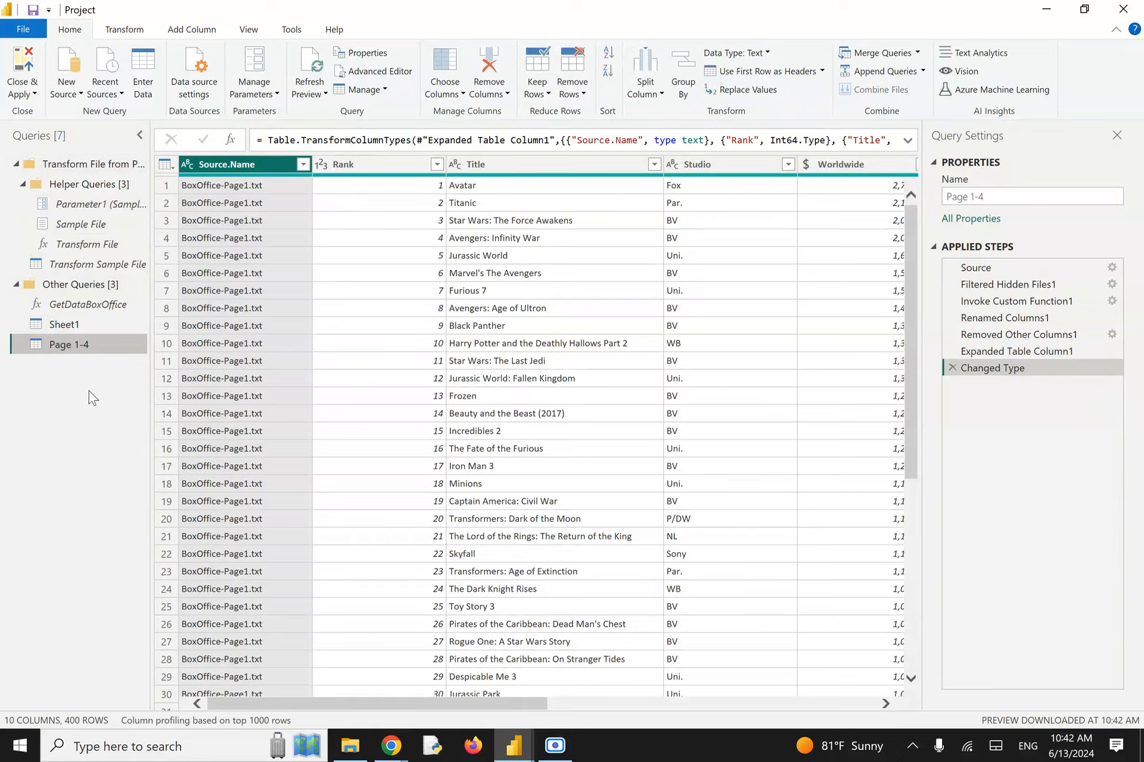
Step: Examine the Transform File function's code in the Advanced Editor, focusing on its Parameter1 definition, and leave without changes
left_click(107, 246)
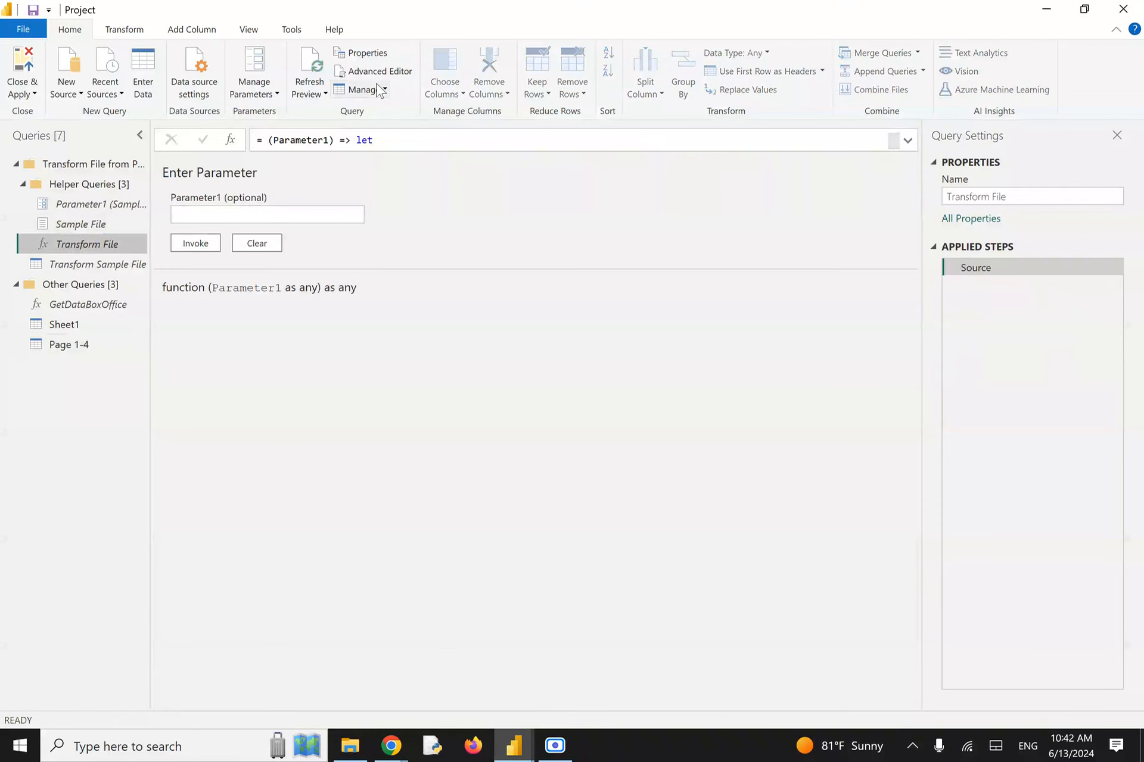
left_click(384, 72)
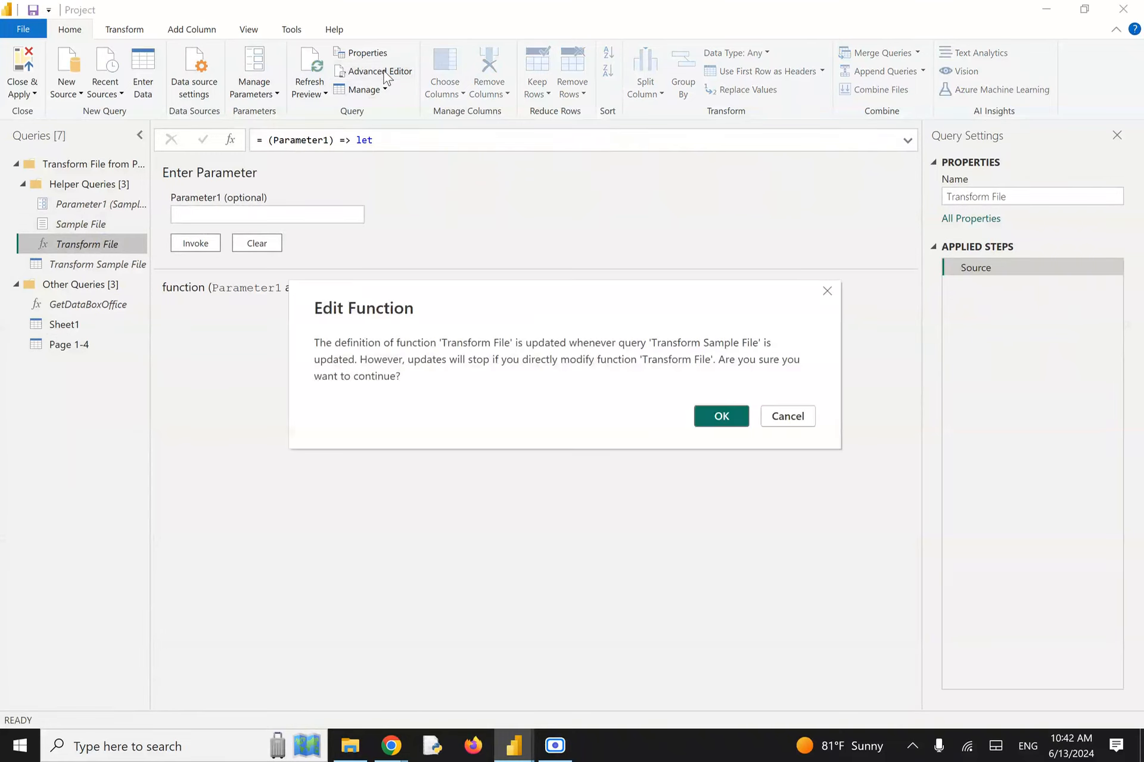
left_click(721, 417)
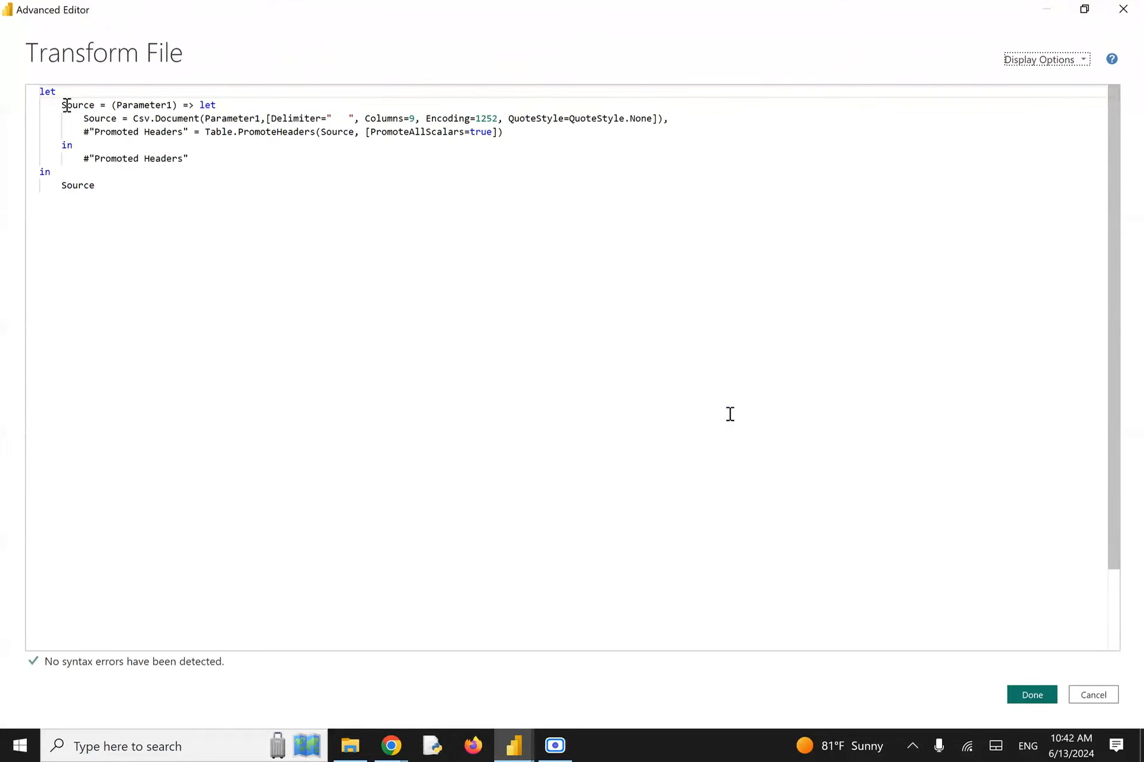
left_click(57, 105)
left_click_drag(57, 105, 225, 102)
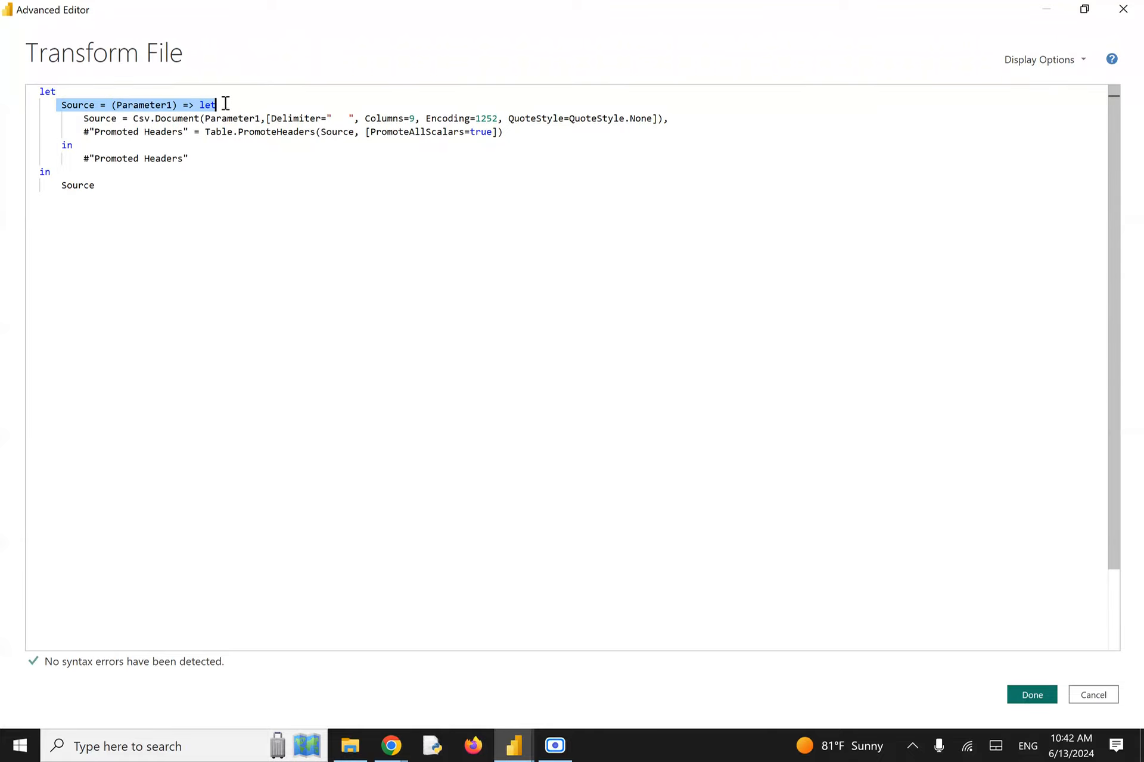
double_click(160, 105)
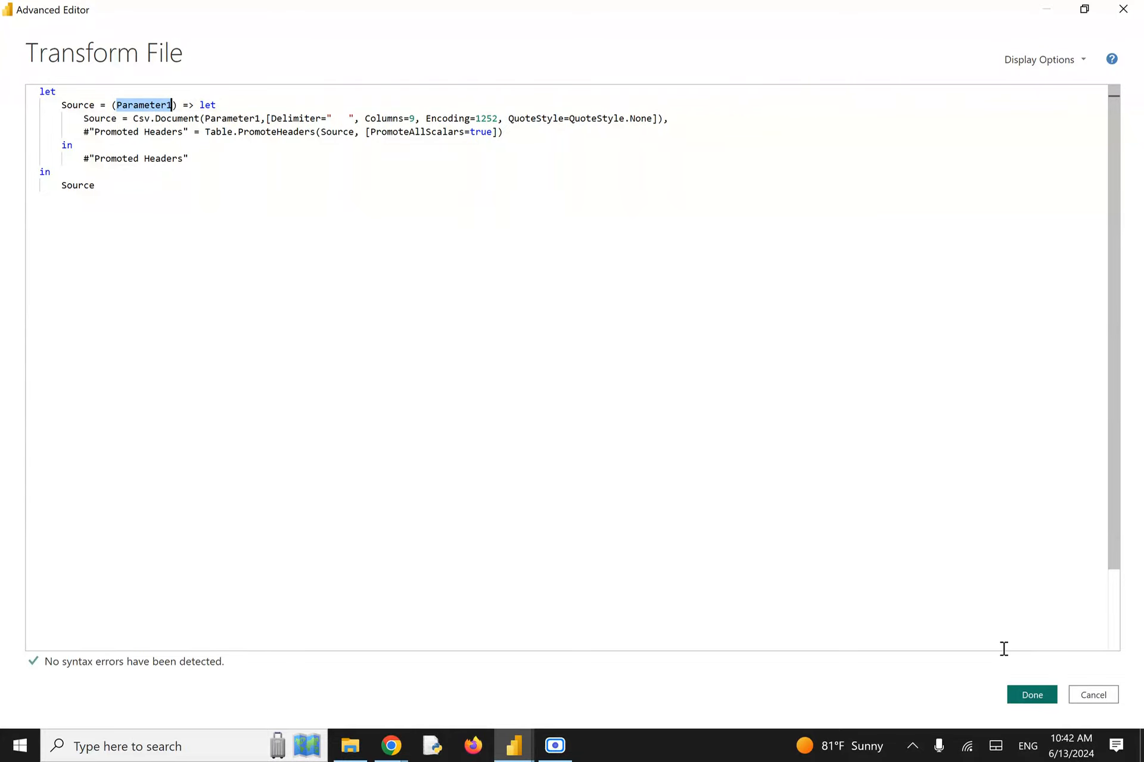
left_click(1093, 695)
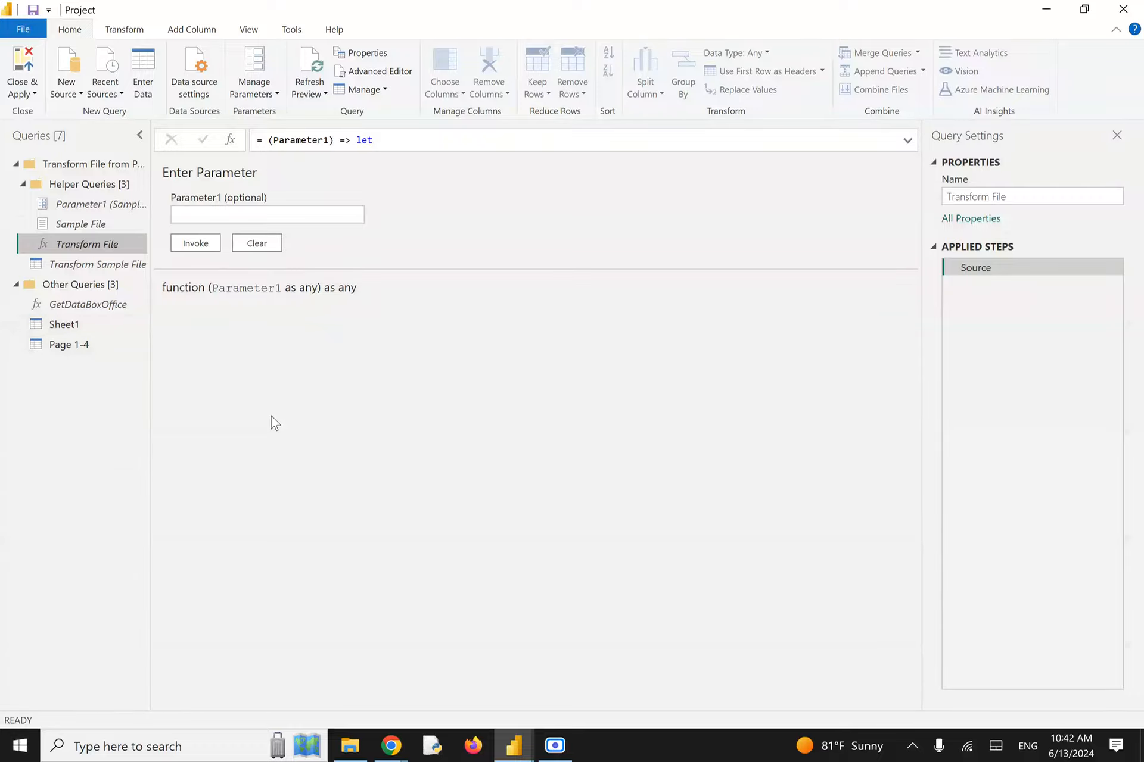
Step: Collapse the Transform File query group and examine the GetDataBoxOffice function's code in the Advanced Editor, including its signature and inner let block
left_click(62, 306)
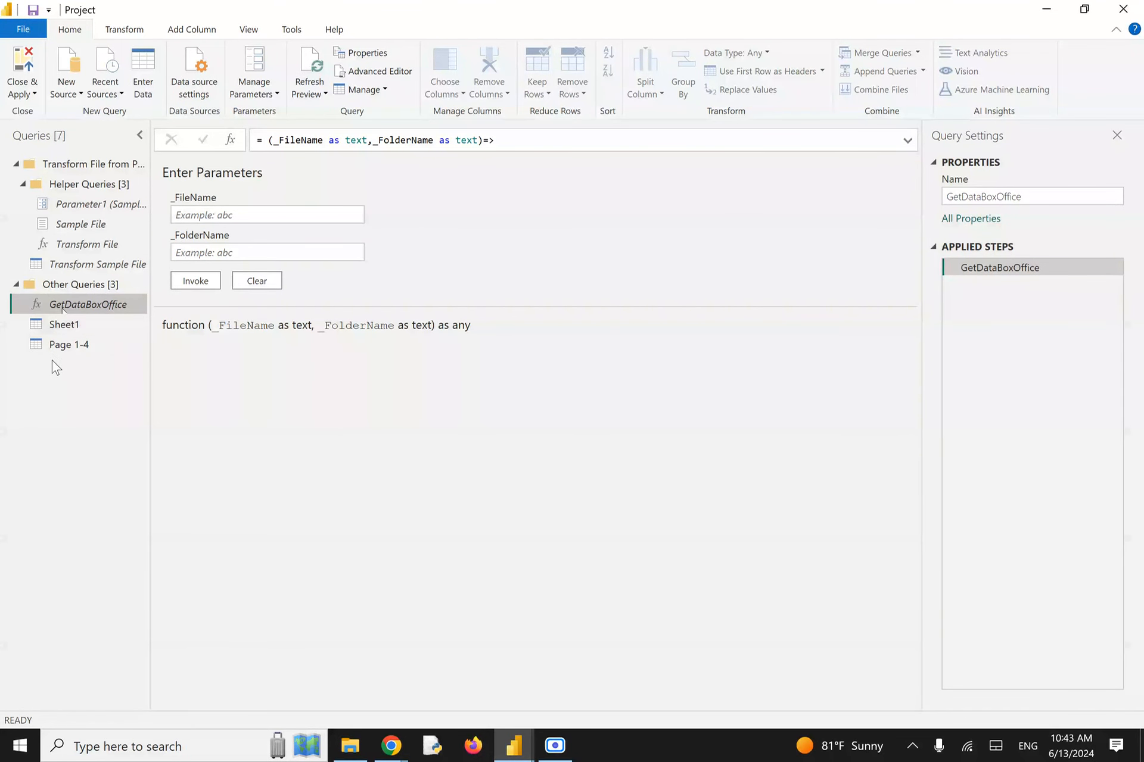
left_click(16, 166)
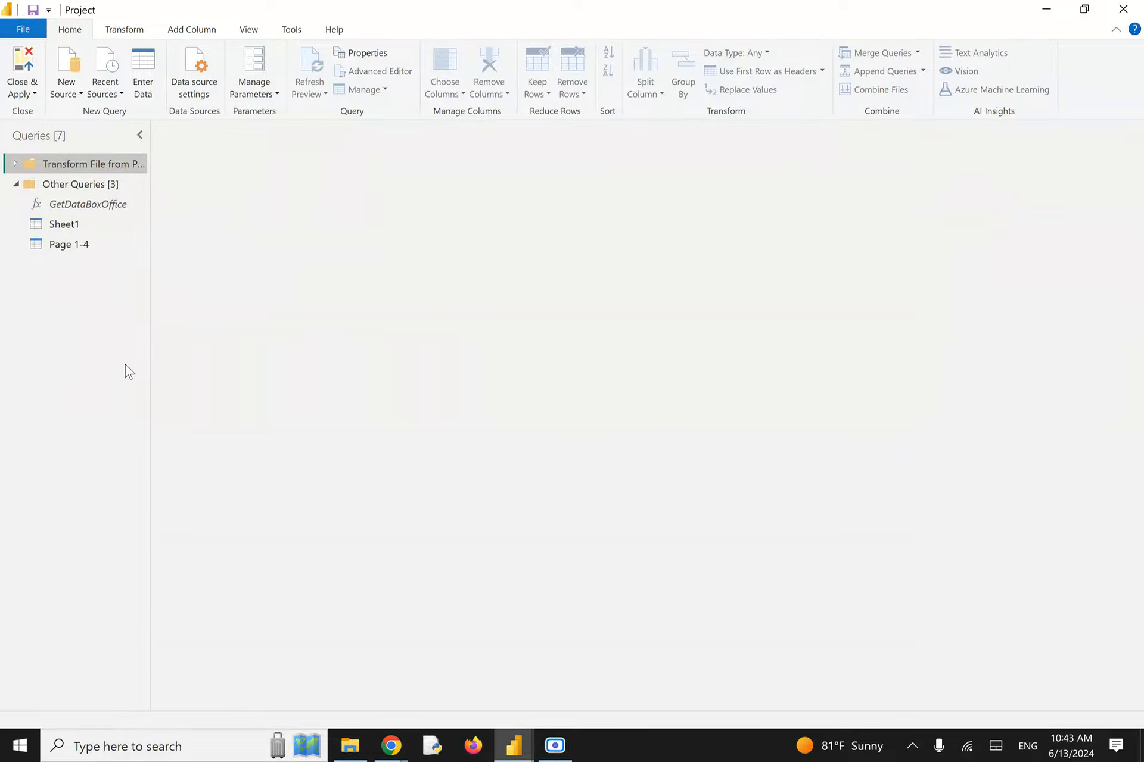
left_click(84, 205)
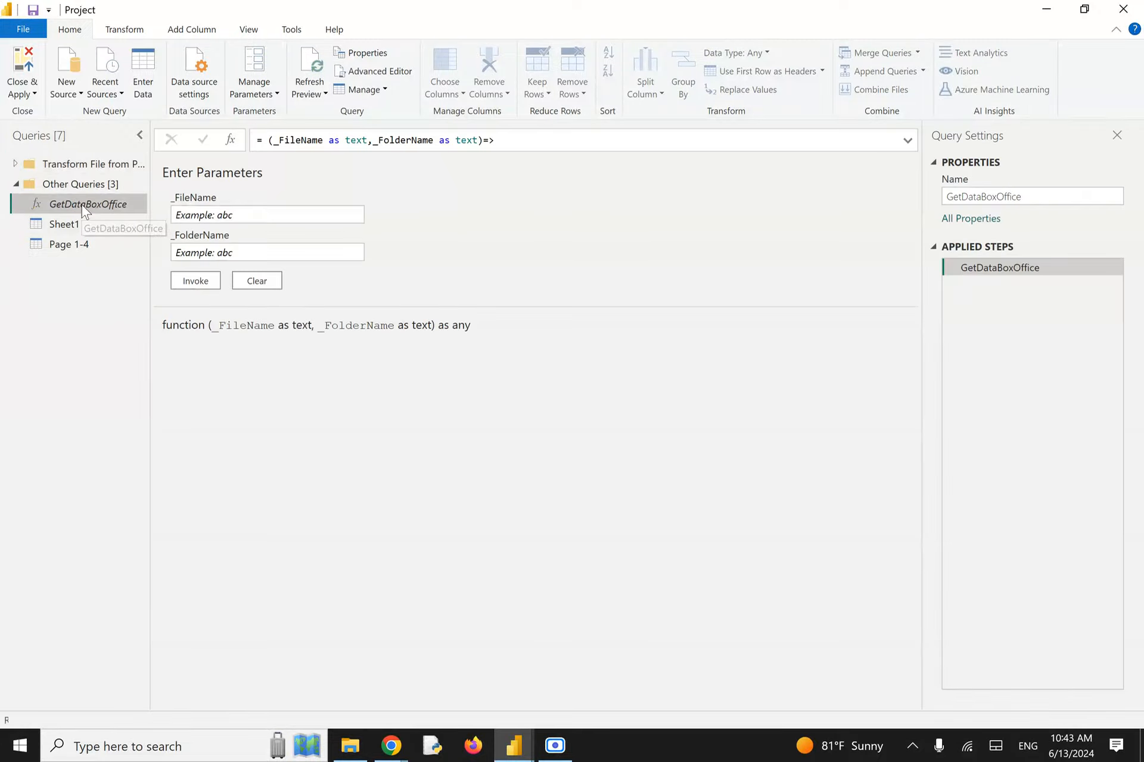
left_click(360, 74)
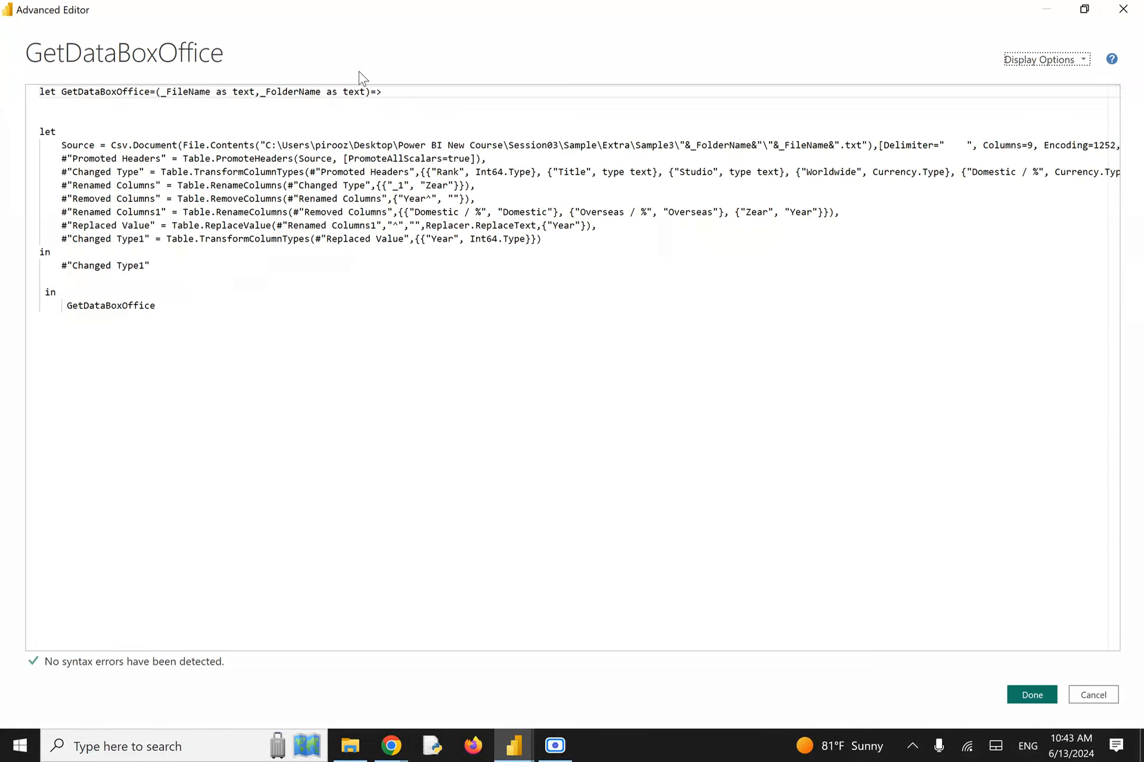
left_click_drag(403, 102, 33, 99)
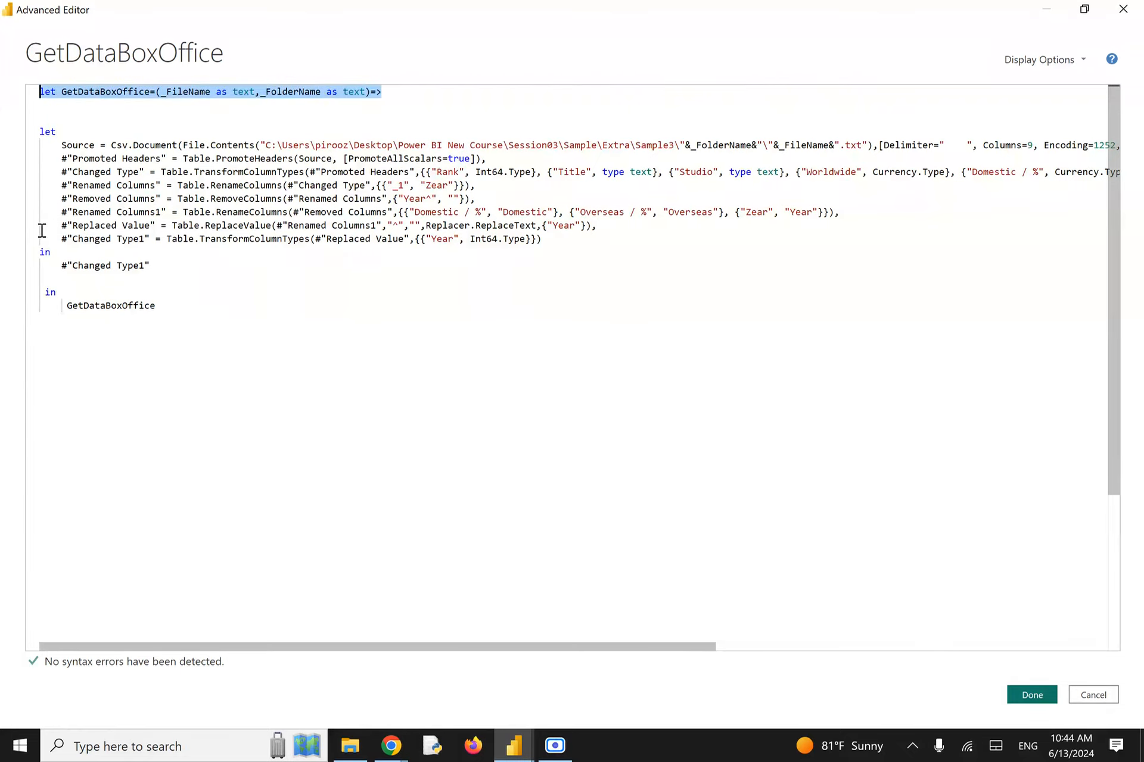
left_click(147, 268)
left_click_drag(148, 268, 30, 116)
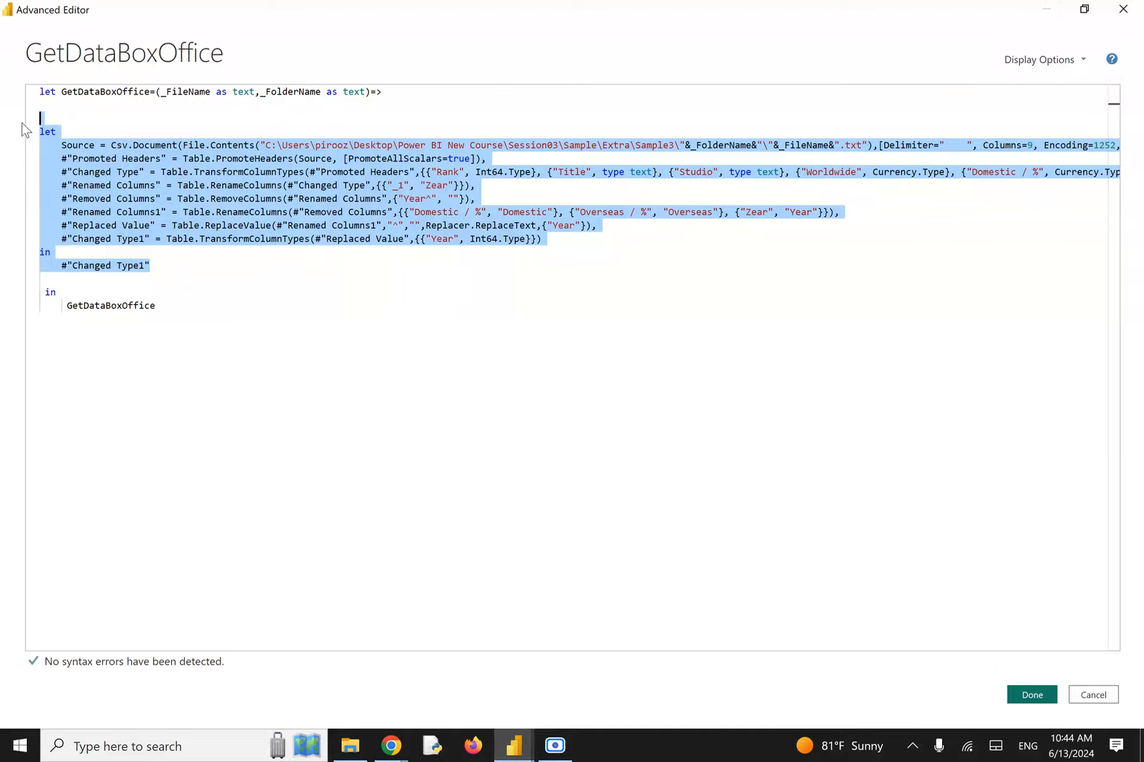
left_click(1086, 698)
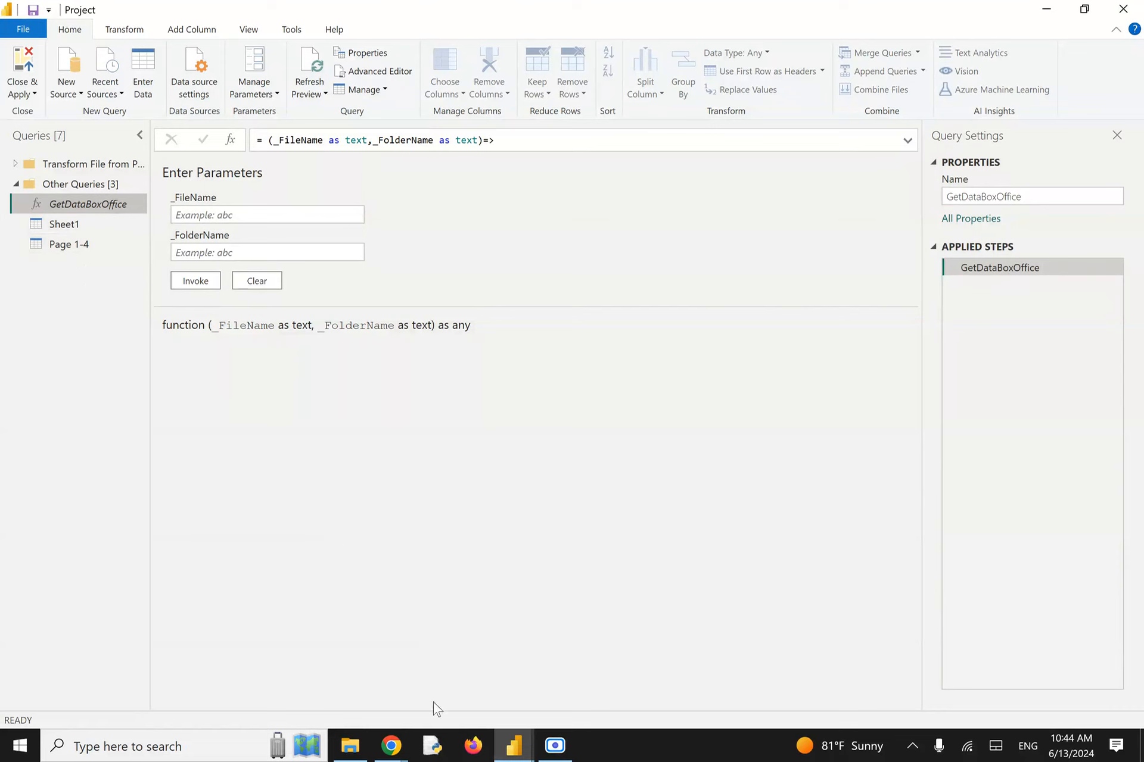
Step: Read the in-call messages in Google Meet and return to the Power Query Editor
left_click(395, 746)
left_click(240, 704)
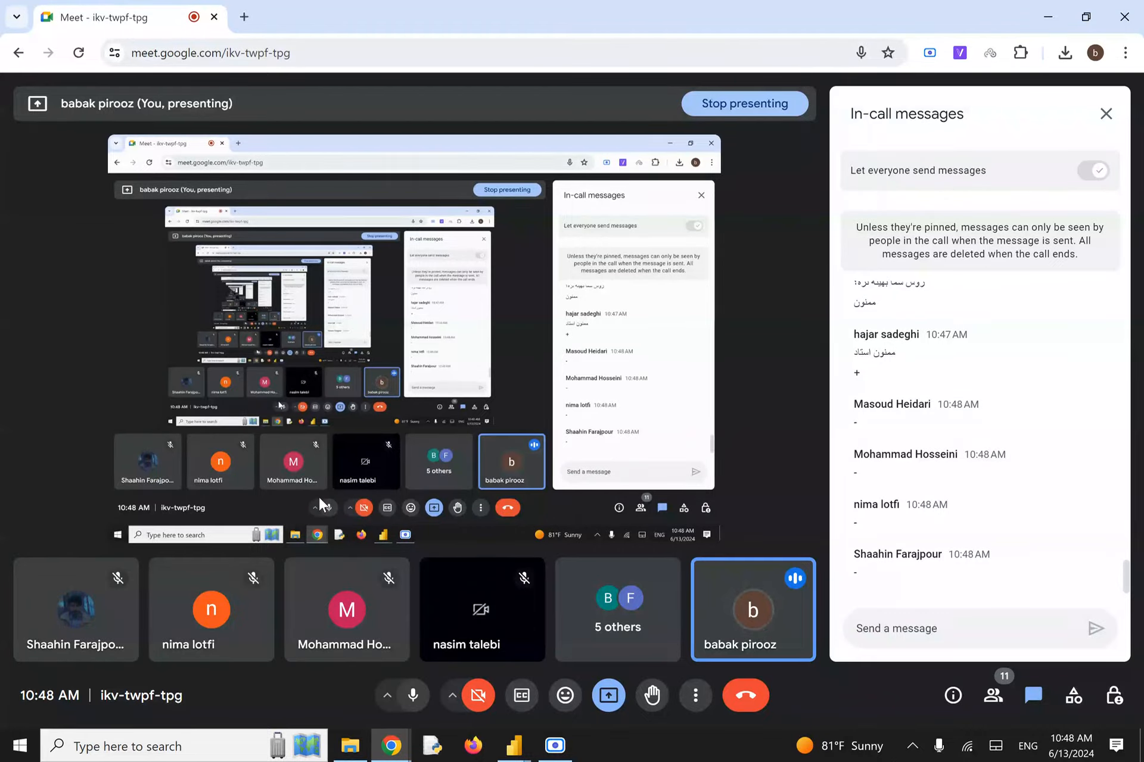
left_click(555, 745)
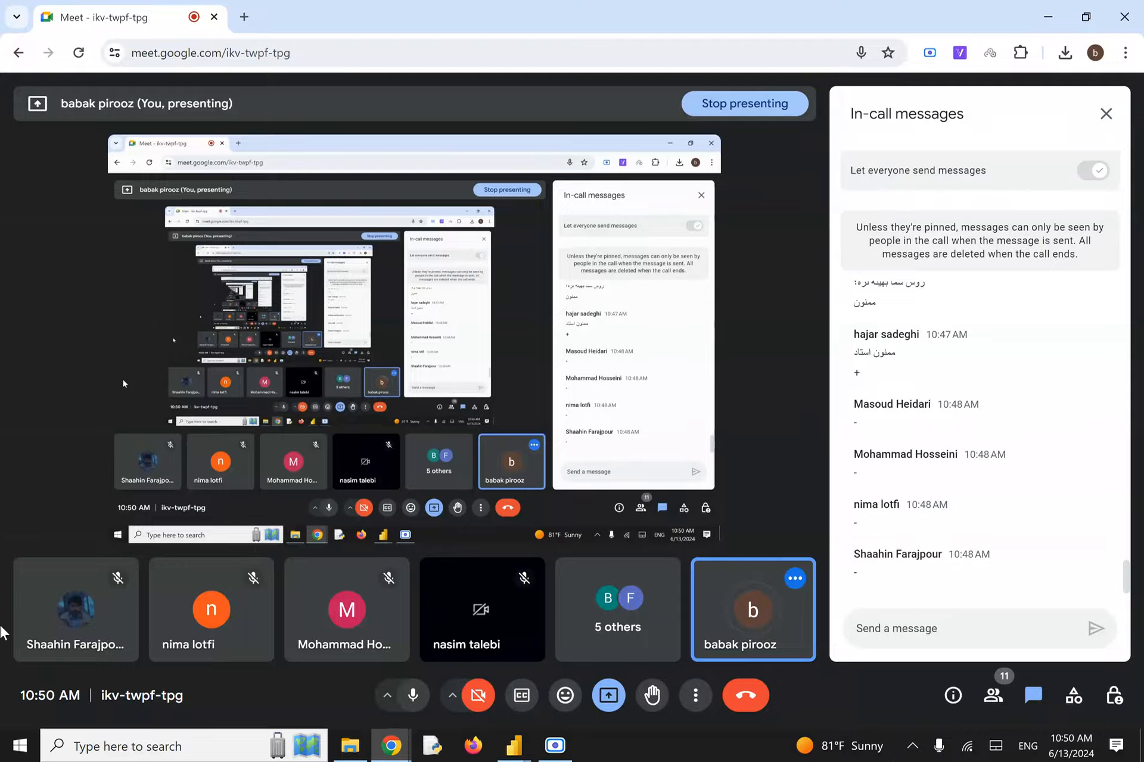
left_click(520, 752)
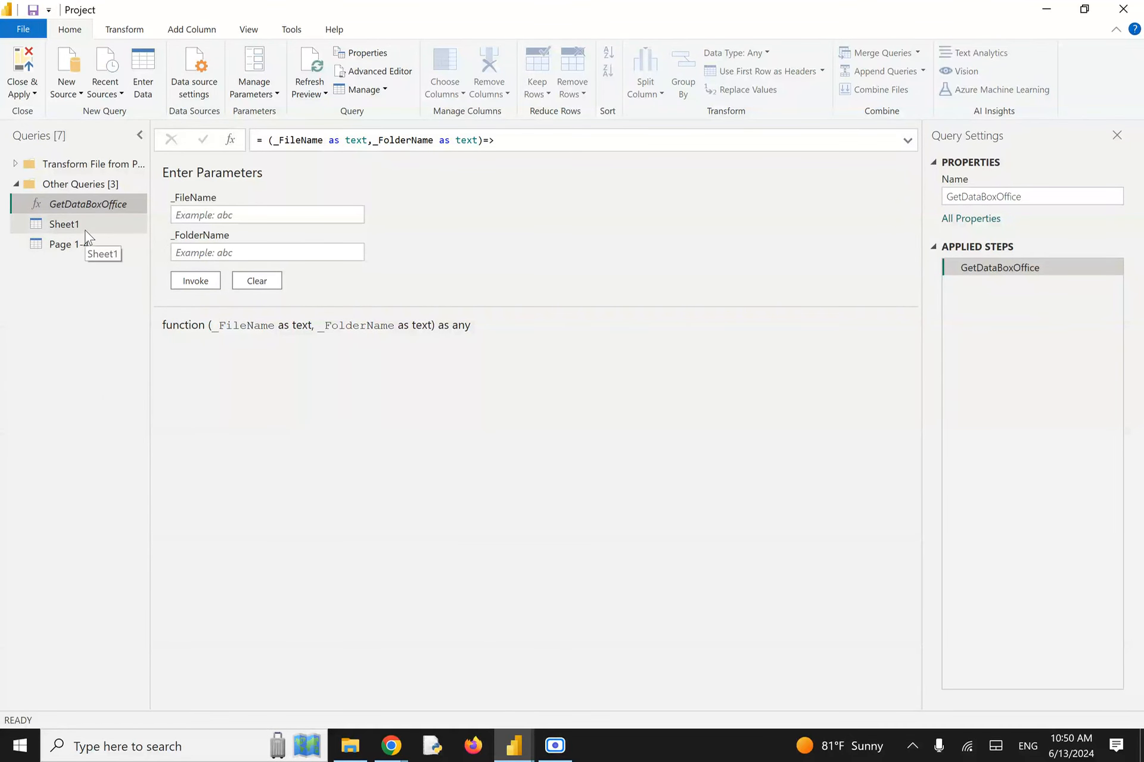
Step: Expand the Transform File query group and view the Sheet1 query, with another look at the Google Meet messages
left_click(16, 165)
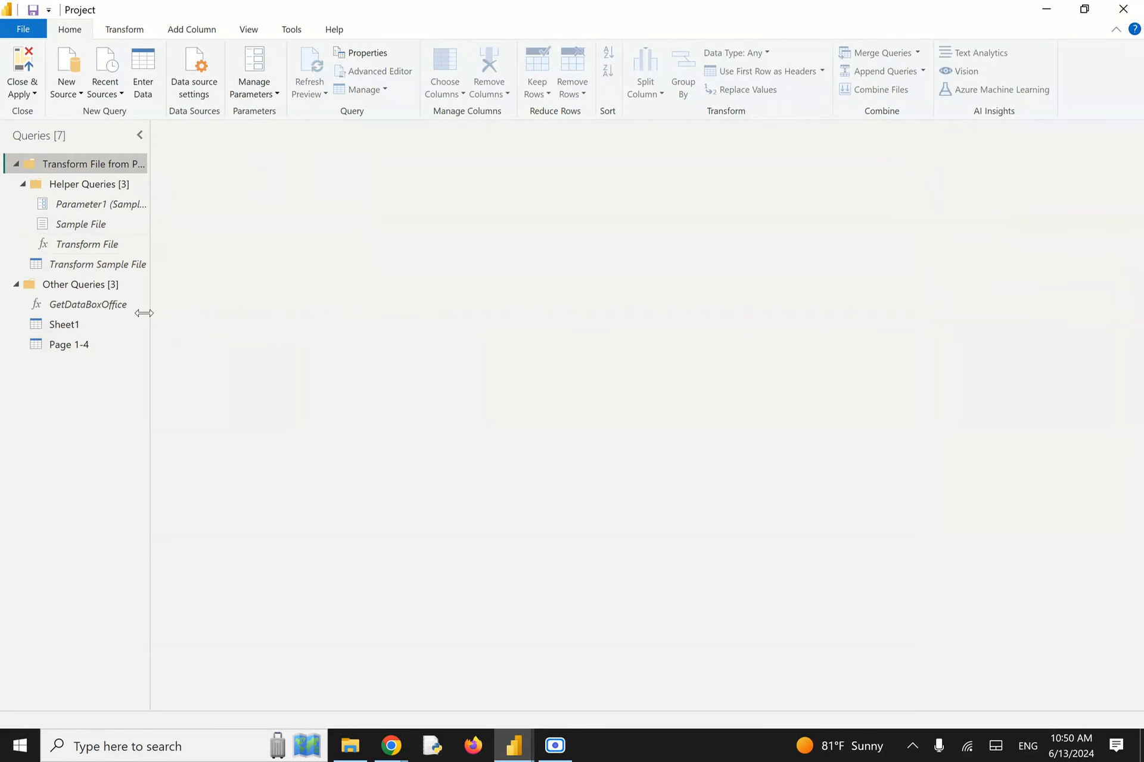
left_click(70, 326)
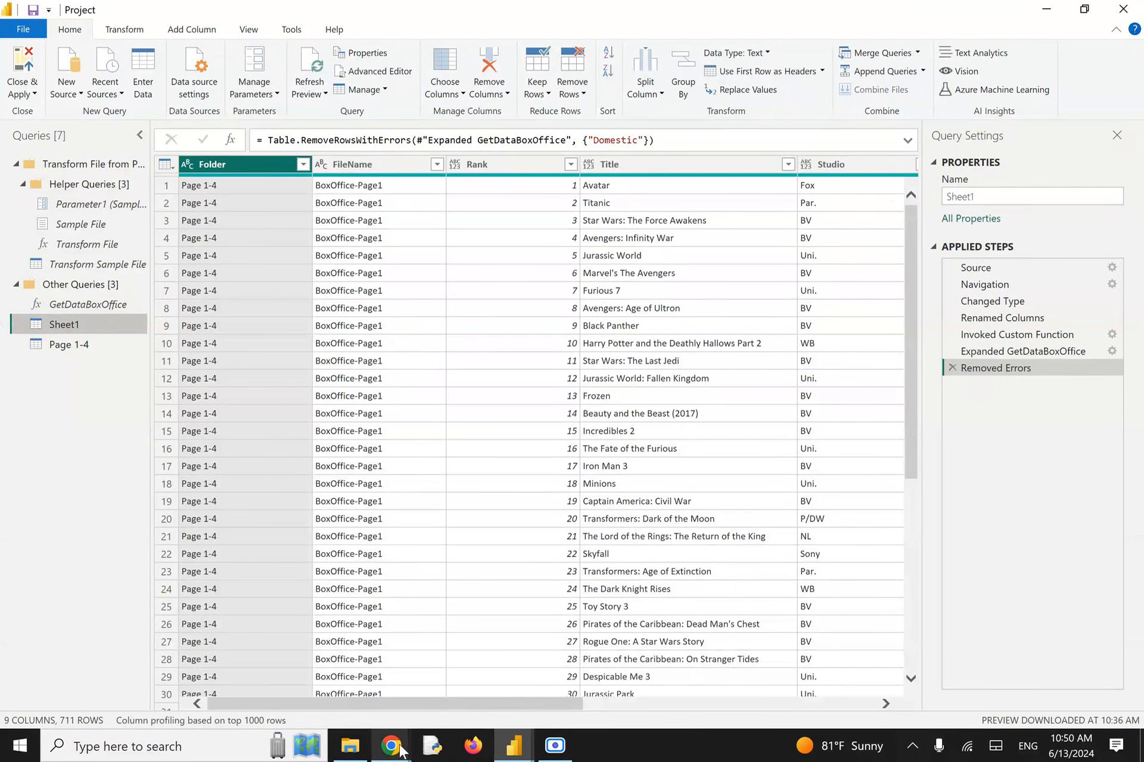
mouse_move(399, 752)
left_click(265, 679)
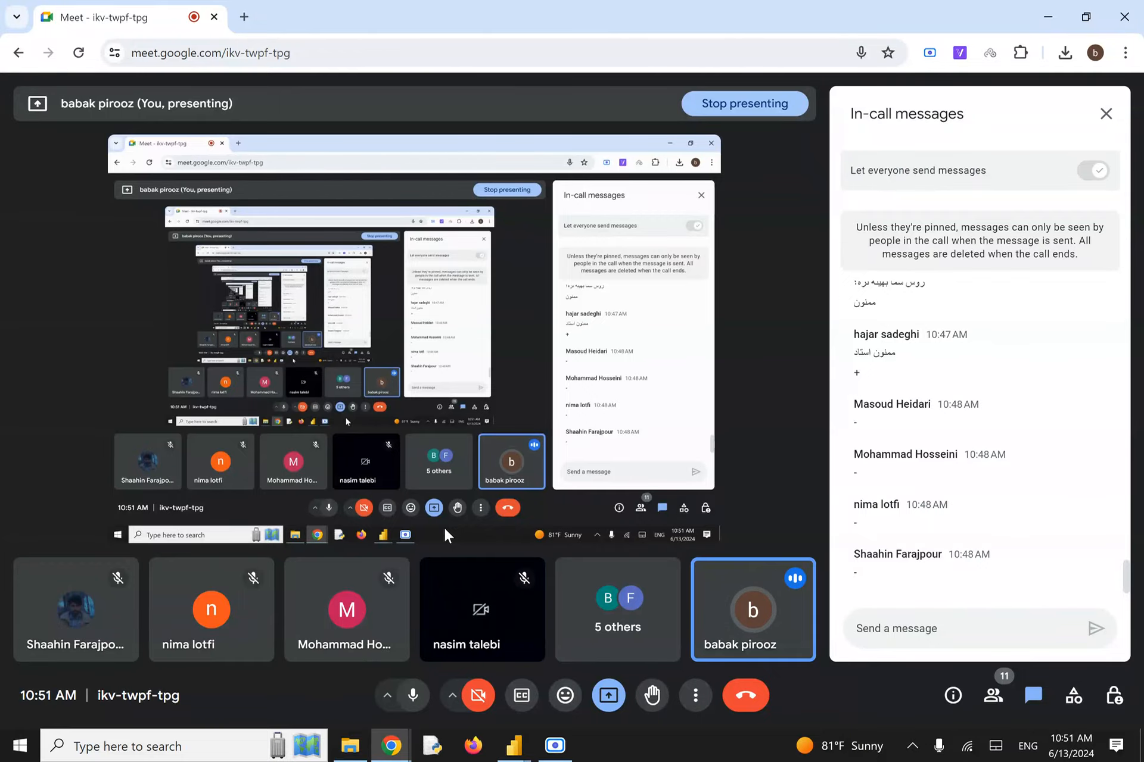
left_click(516, 748)
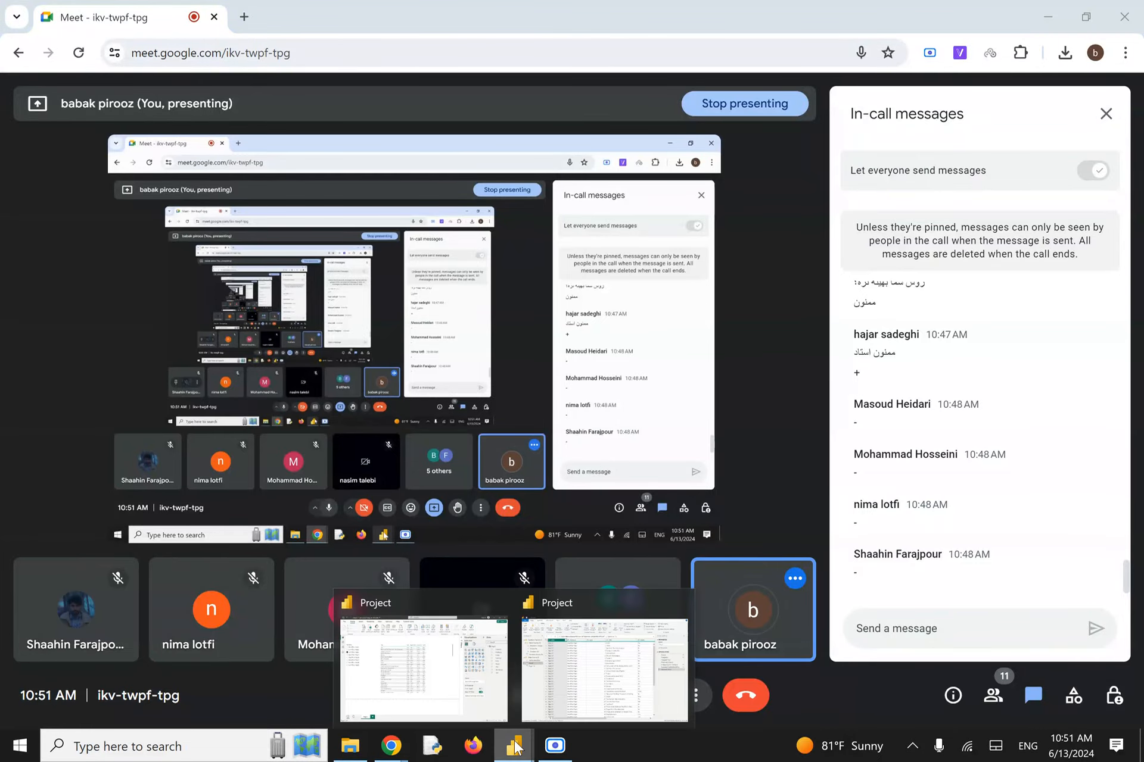
left_click(543, 659)
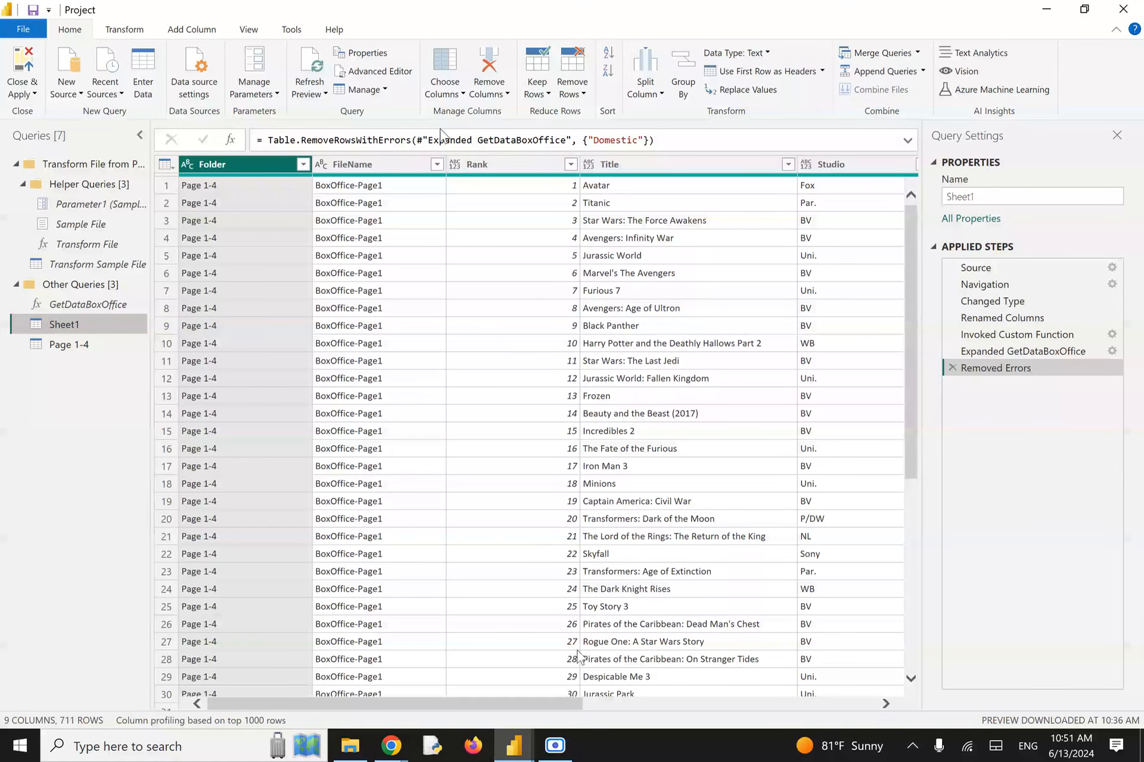
Step: Examine Sheet1's code in the Advanced Editor, highlighting the ExpandTableColumn, AddColumn and RenameColumns functions, and leave without changes
left_click(384, 73)
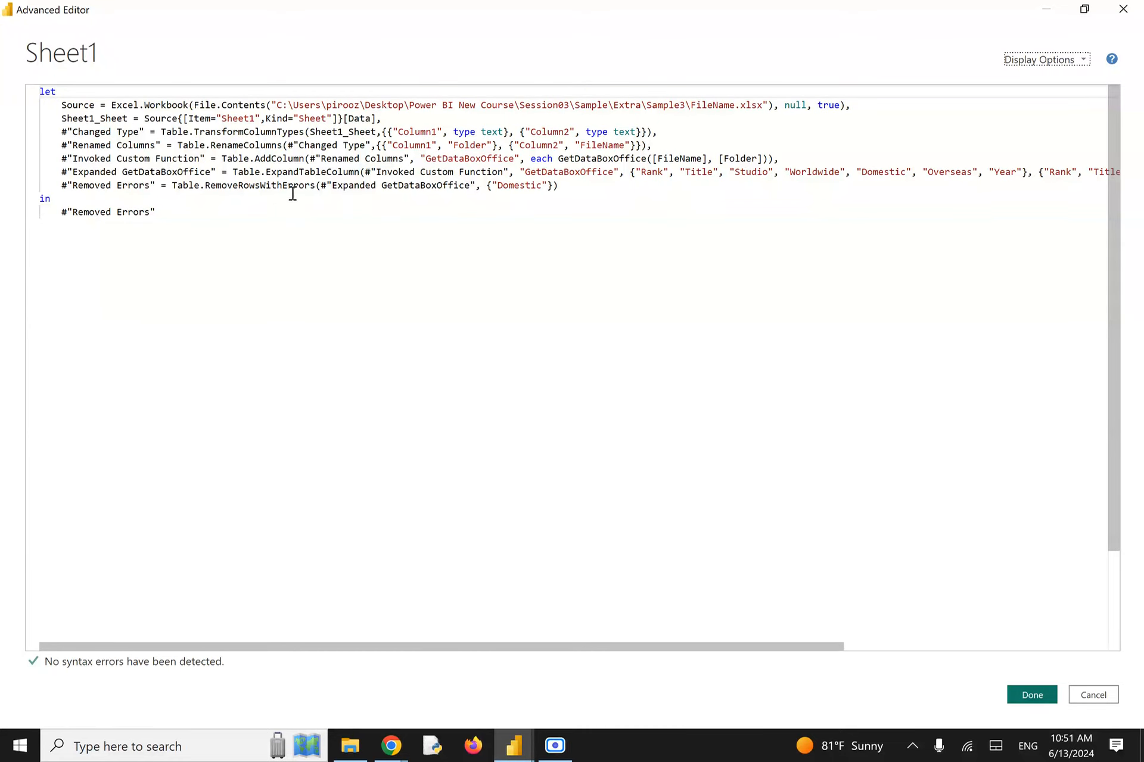
left_click(203, 187)
left_click_drag(201, 187, 359, 168)
left_click(201, 186)
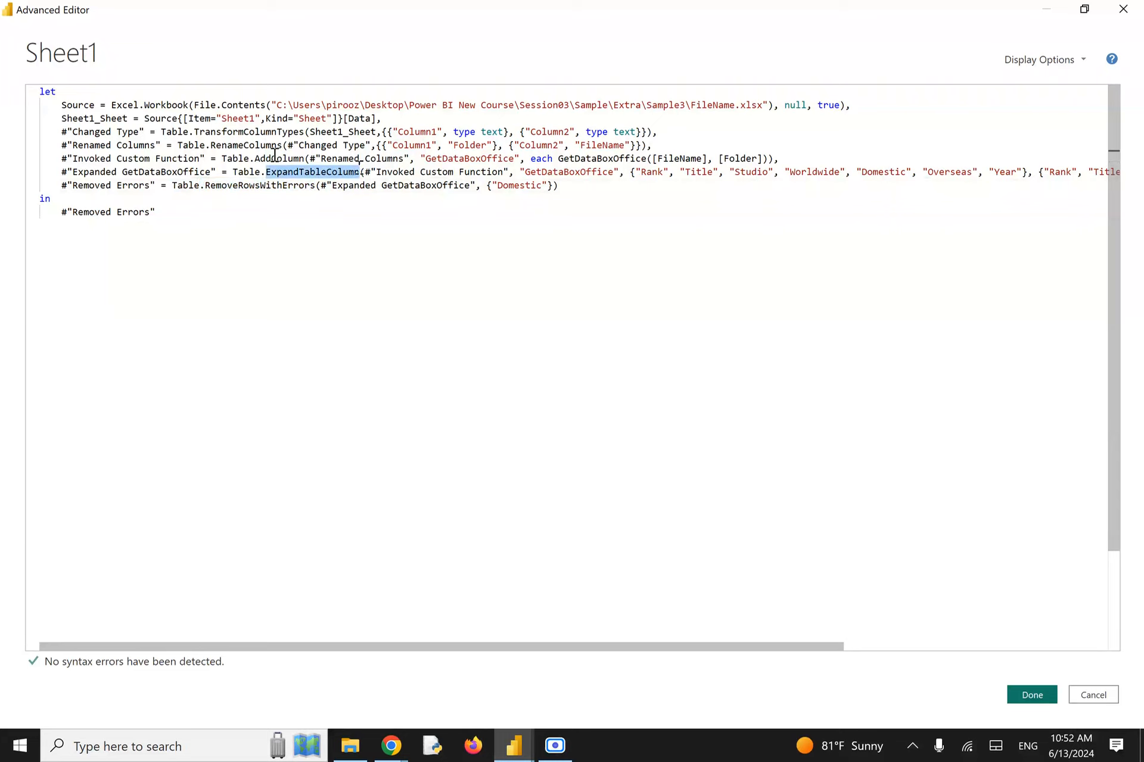
left_click_drag(255, 159, 304, 158)
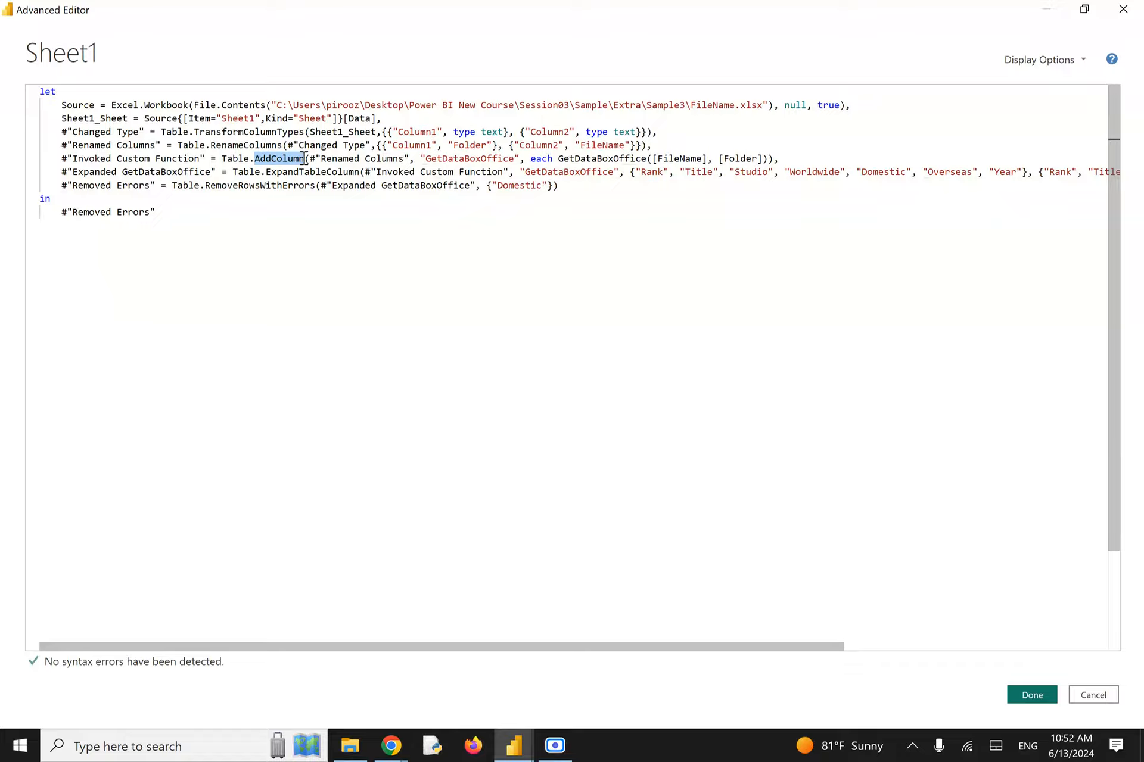
left_click_drag(210, 145, 272, 145)
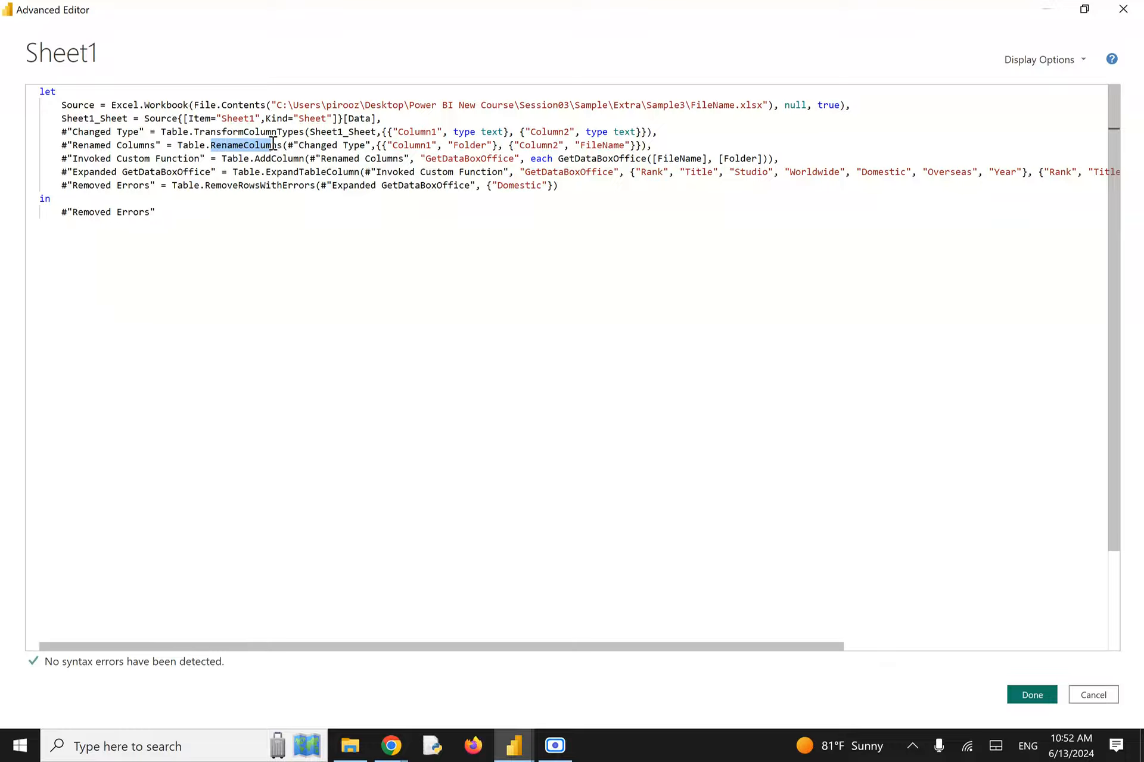
left_click(1097, 703)
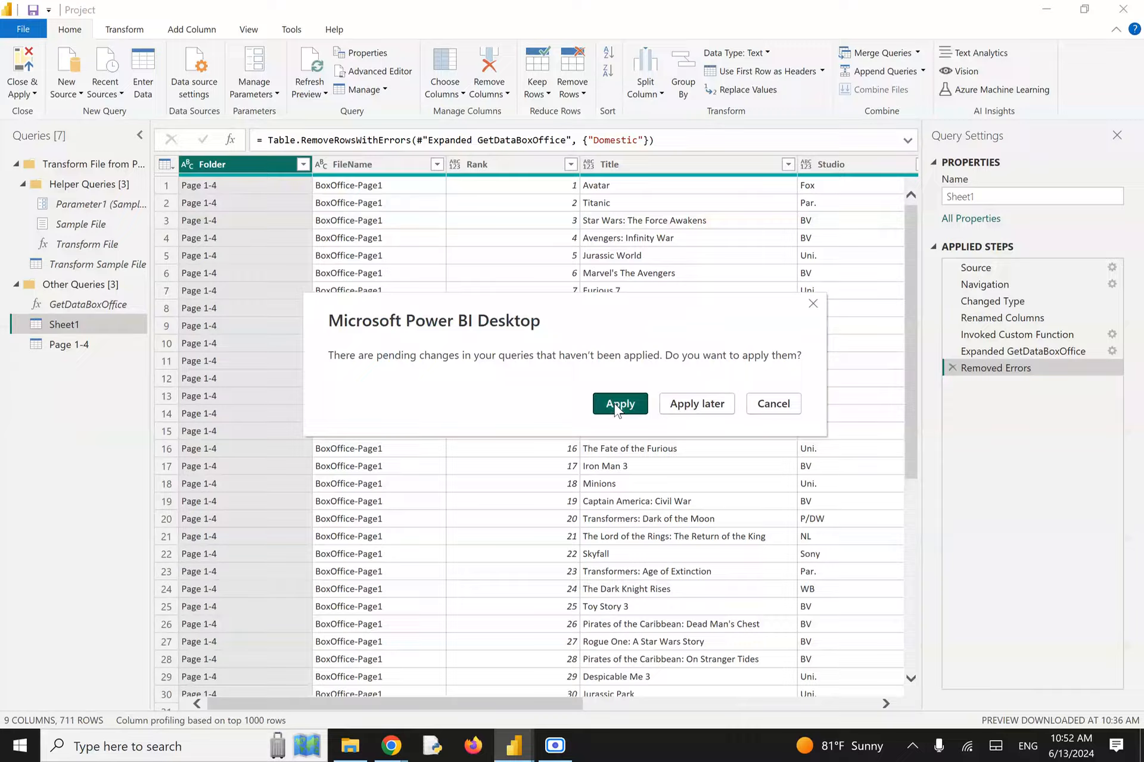
Step: Save the project with the pending query changes applied and close the Power Query Editor, applying its changes
left_click(617, 410)
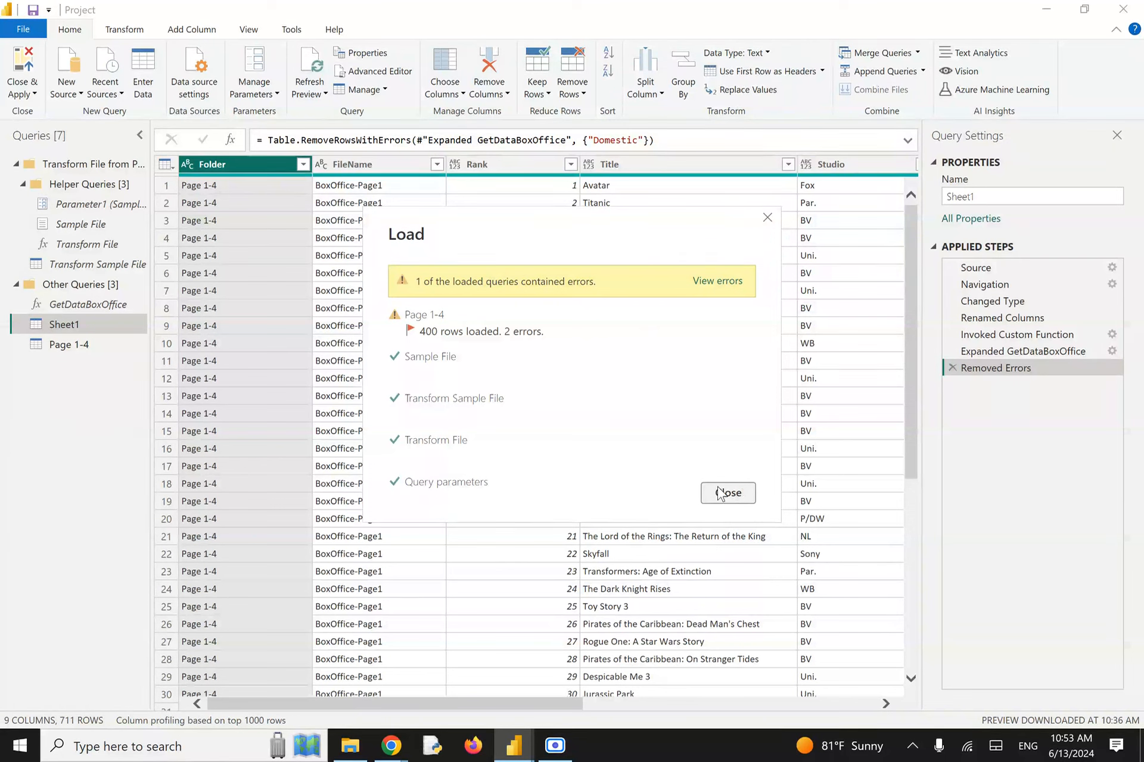
left_click(723, 494)
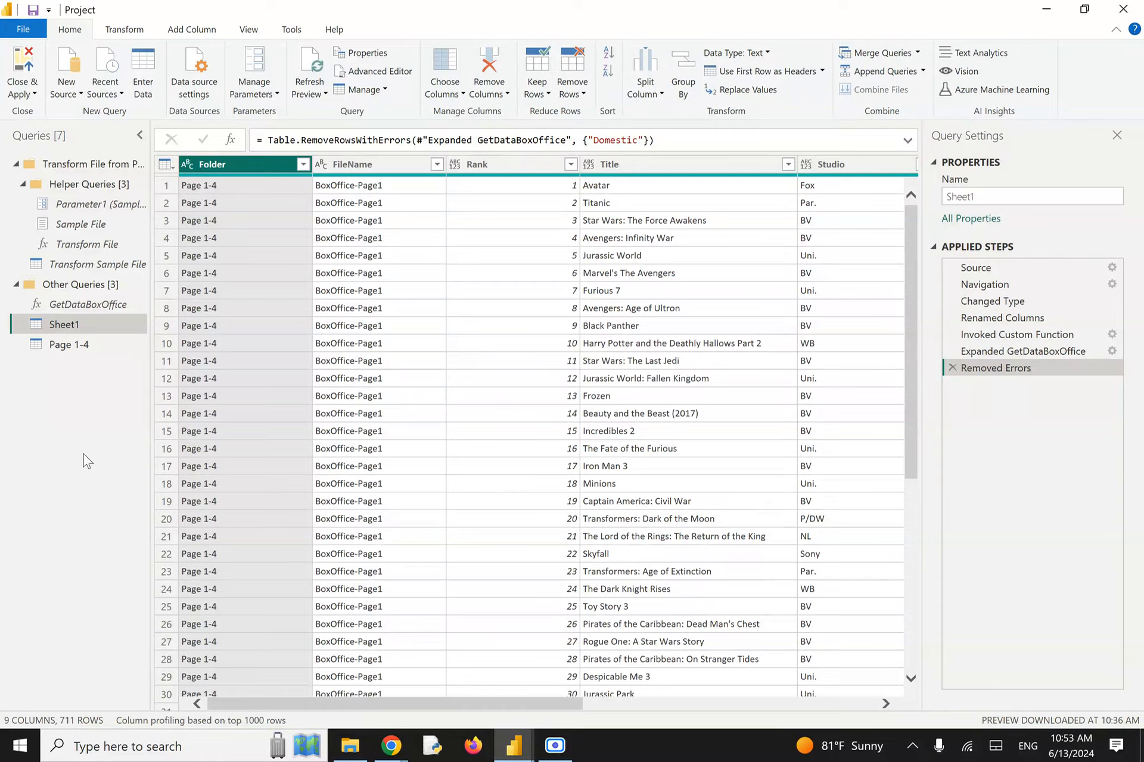
left_click(33, 11)
left_click(1124, 11)
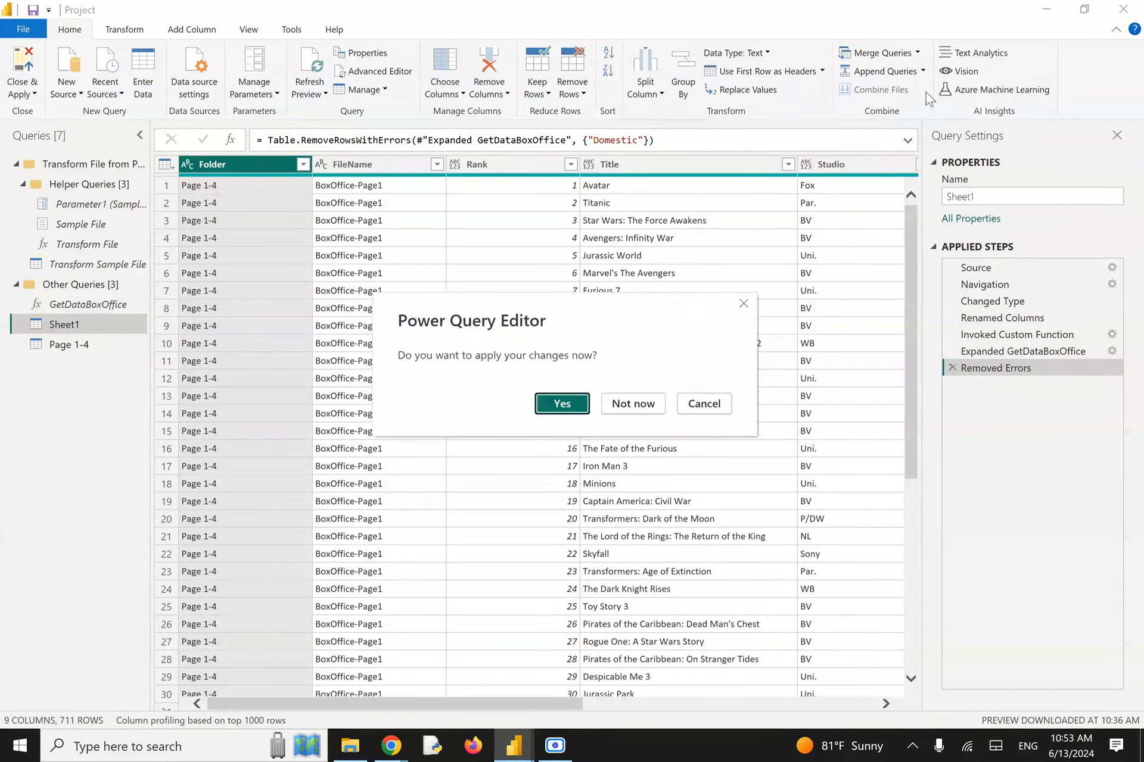
left_click(564, 409)
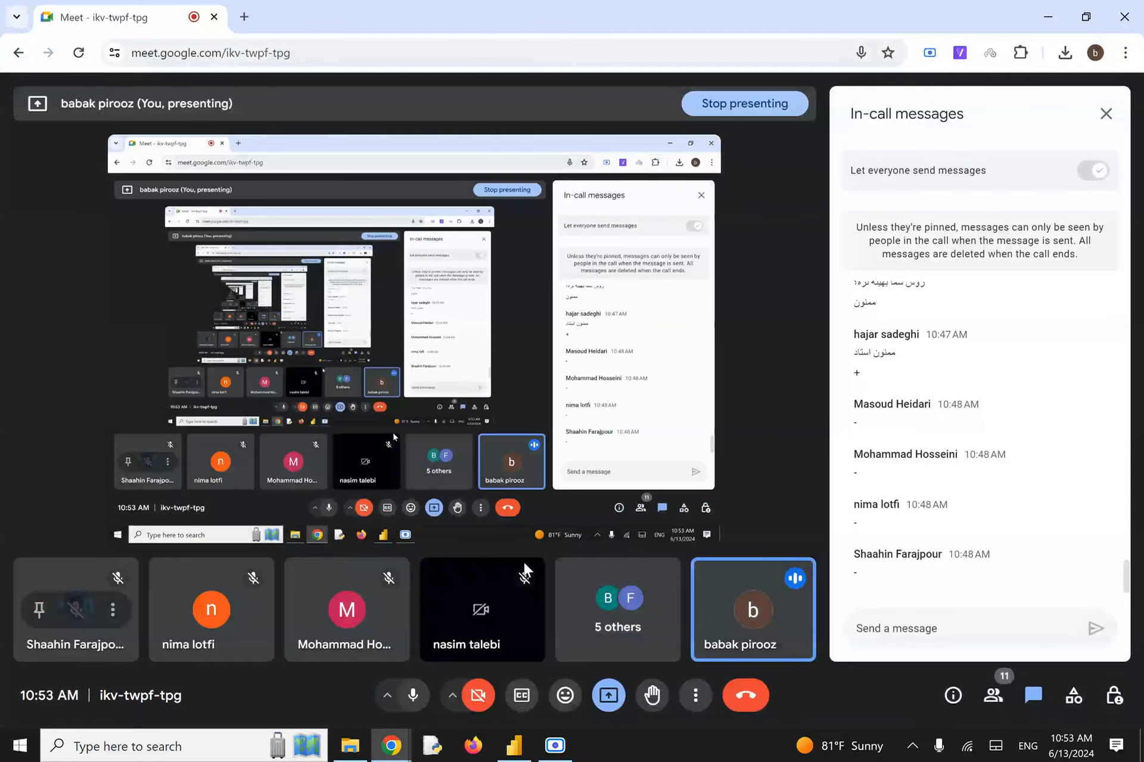
Step: Switch to Power BI Desktop and close the BoxOffice project
key("alt+Tab")
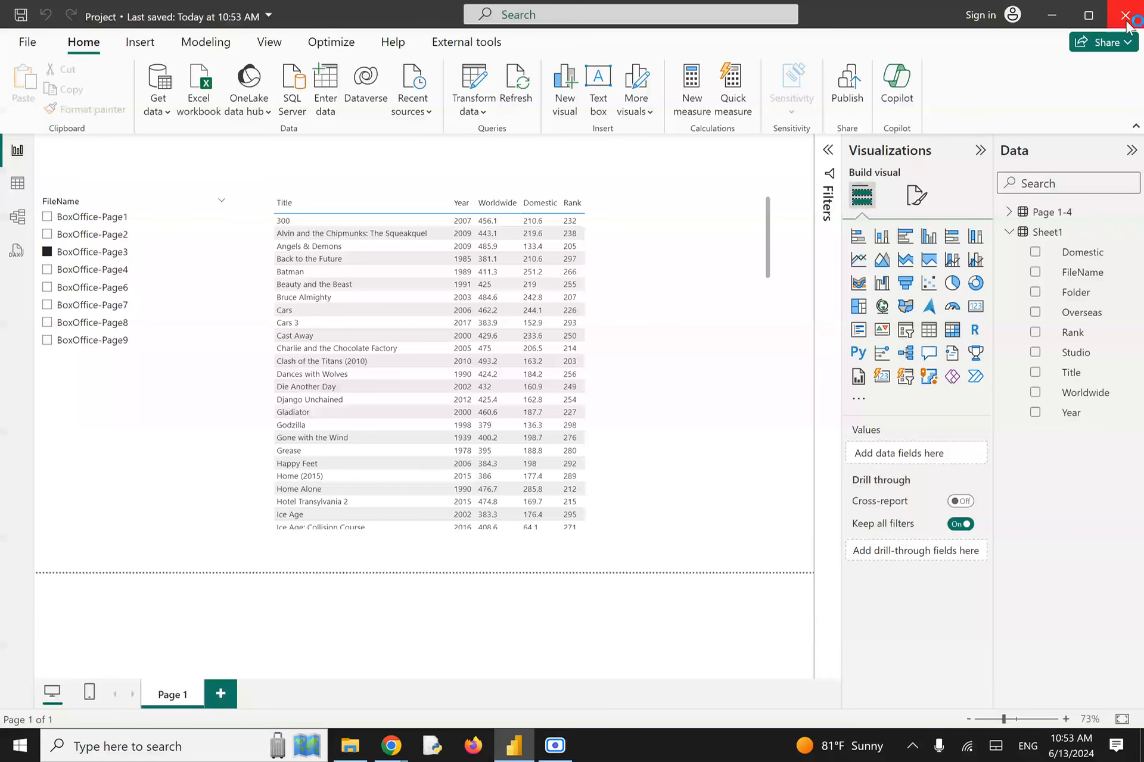
left_click(1125, 15)
left_click(553, 403)
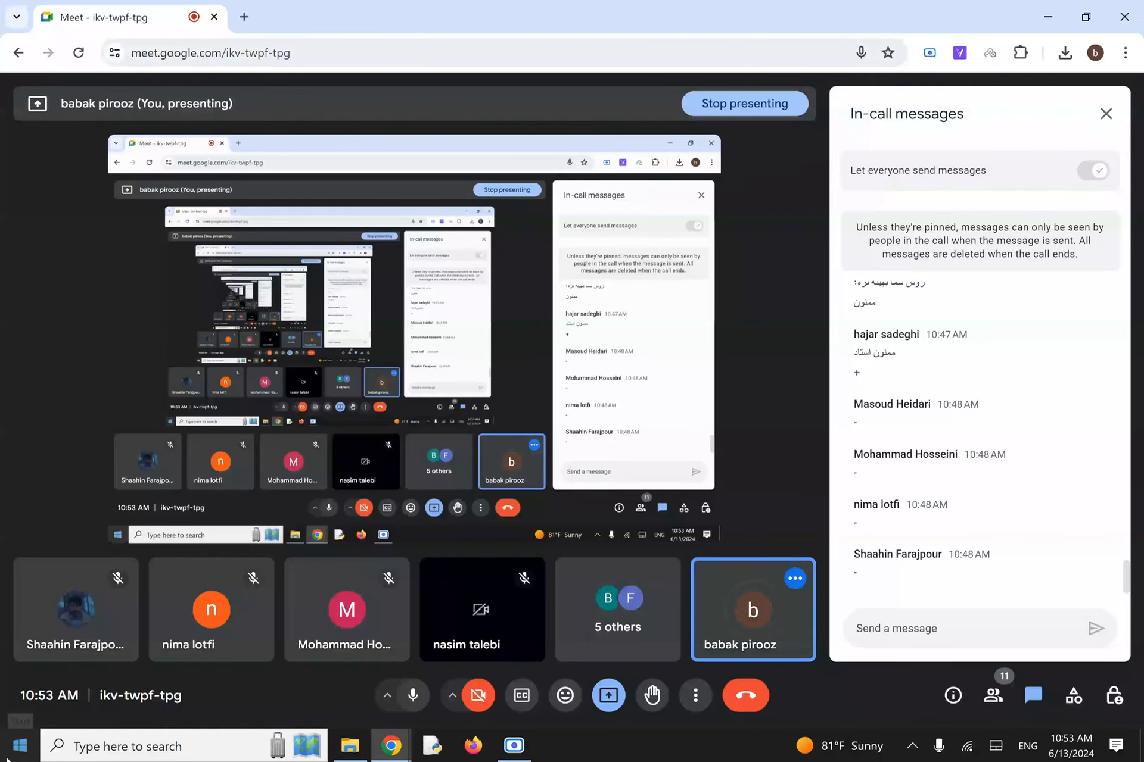
left_click(513, 746)
left_click(179, 746)
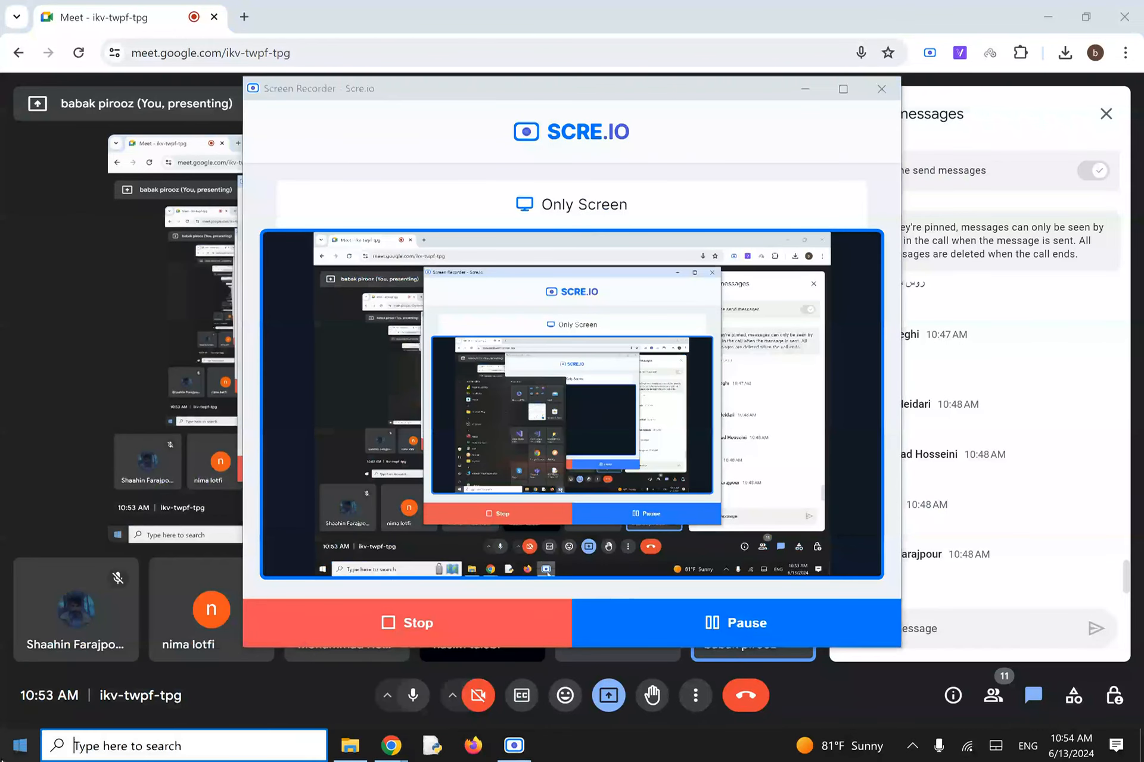
left_click(804, 89)
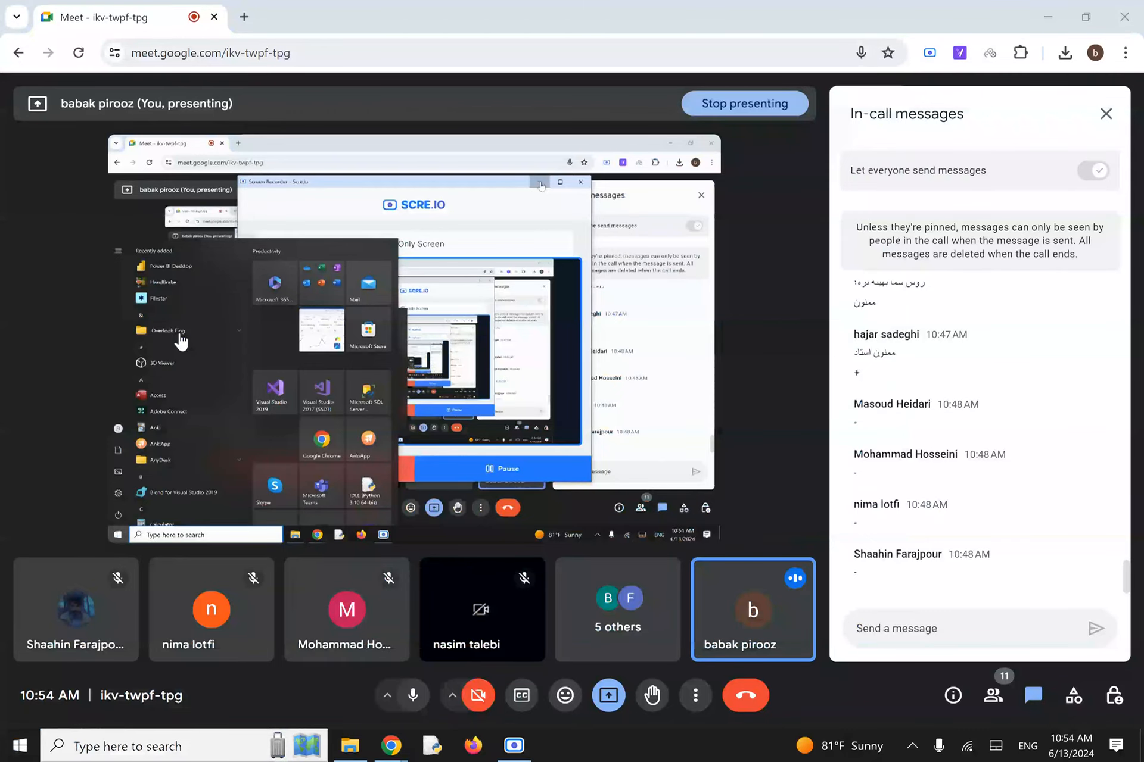
Step: Launch Power BI Desktop again and read the in-call messages in Google Meet
key("super")
left_click(137, 244)
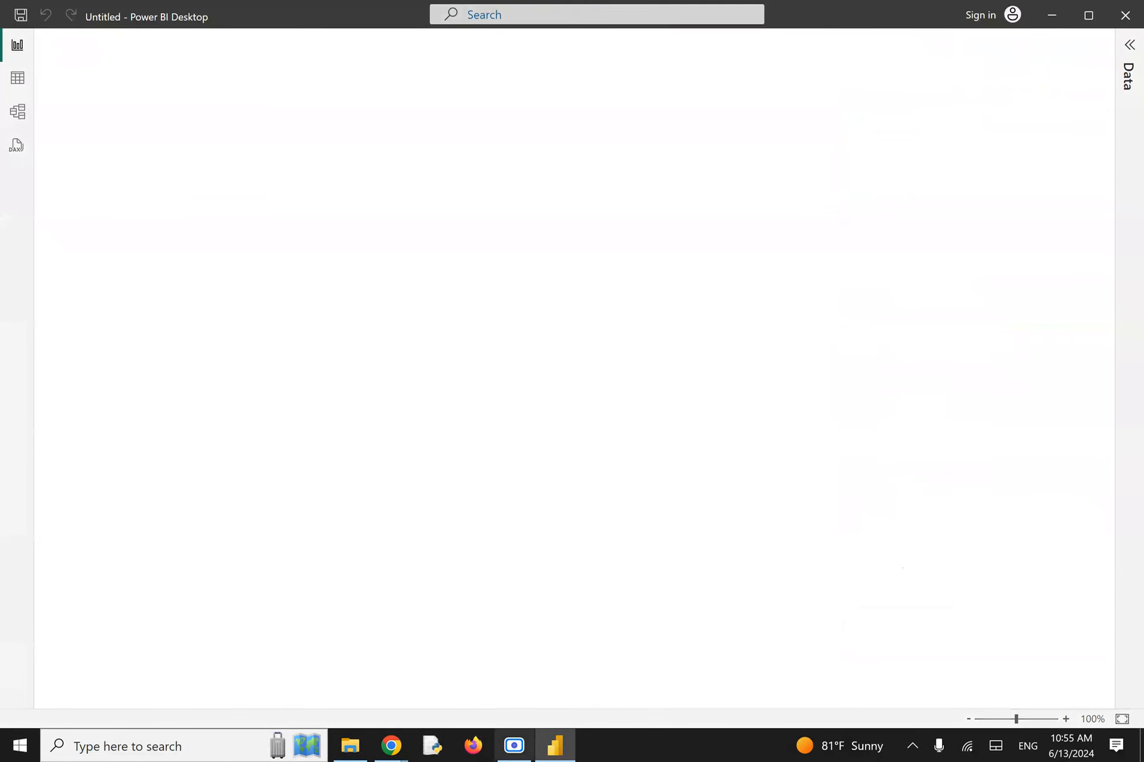
mouse_move(388, 747)
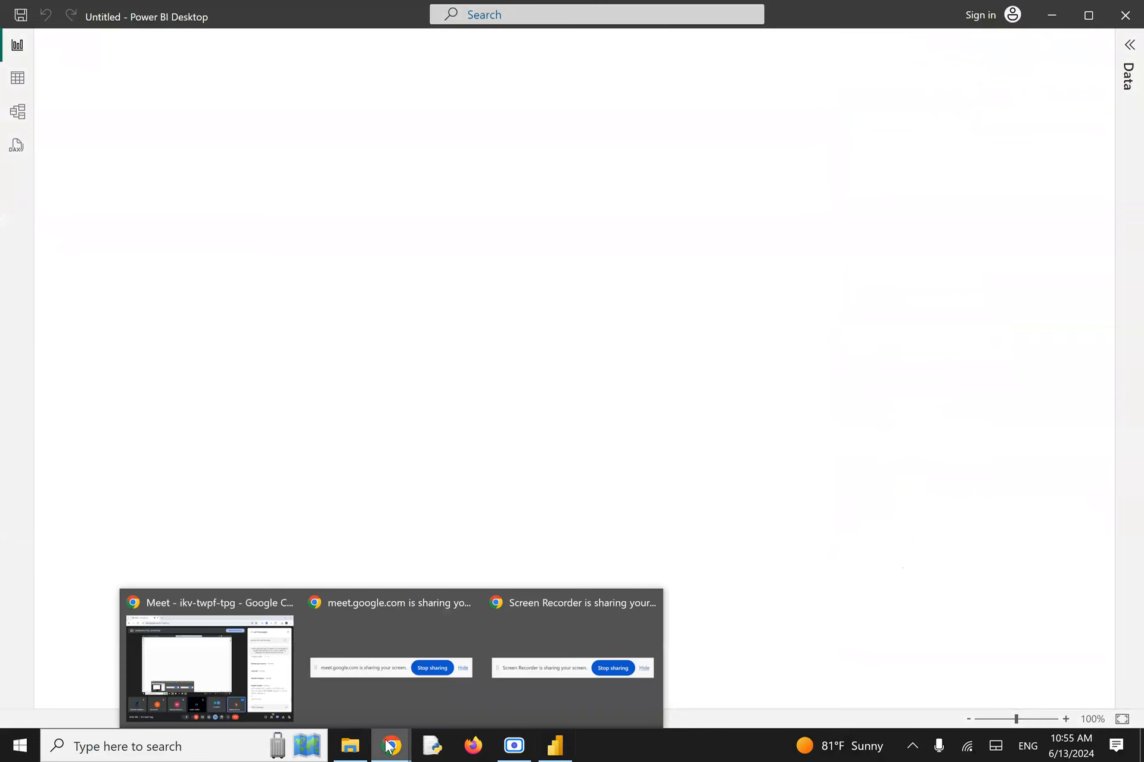
left_click(237, 664)
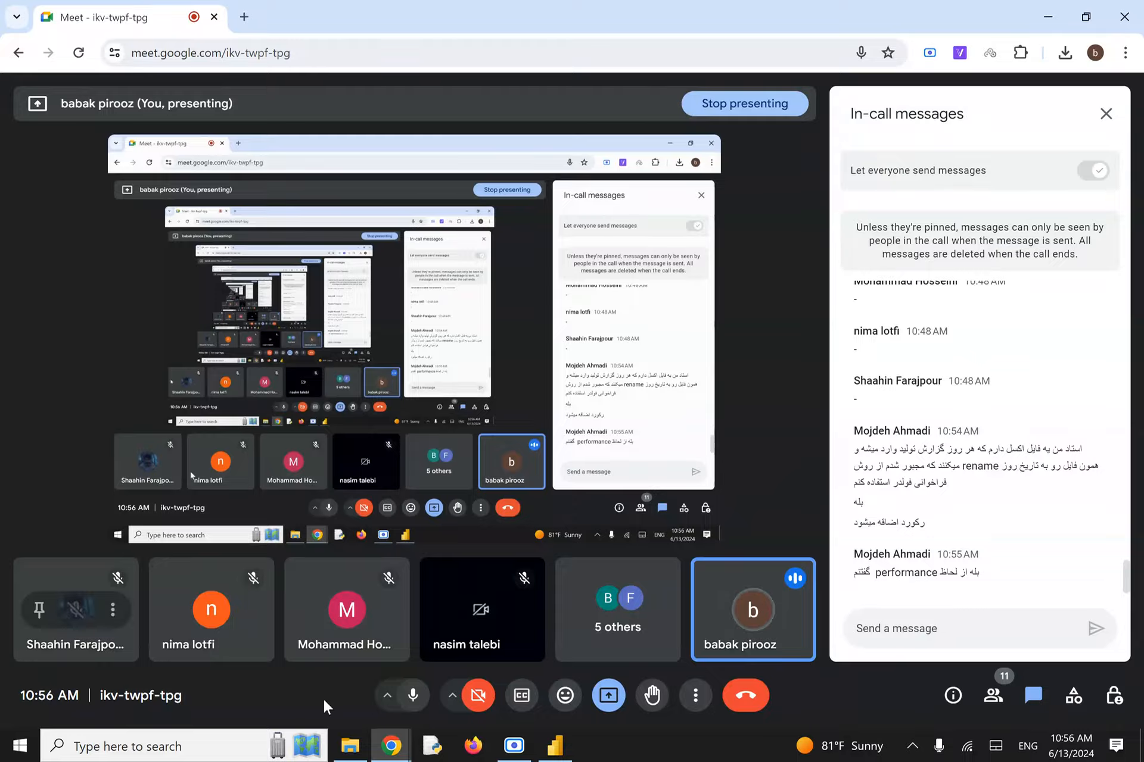
Step: Start a blank report in Power BI Desktop and bring Worldcloud.txt from Session02\Sample\WordCloud into the Power Query Editor as a text source
left_click(555, 752)
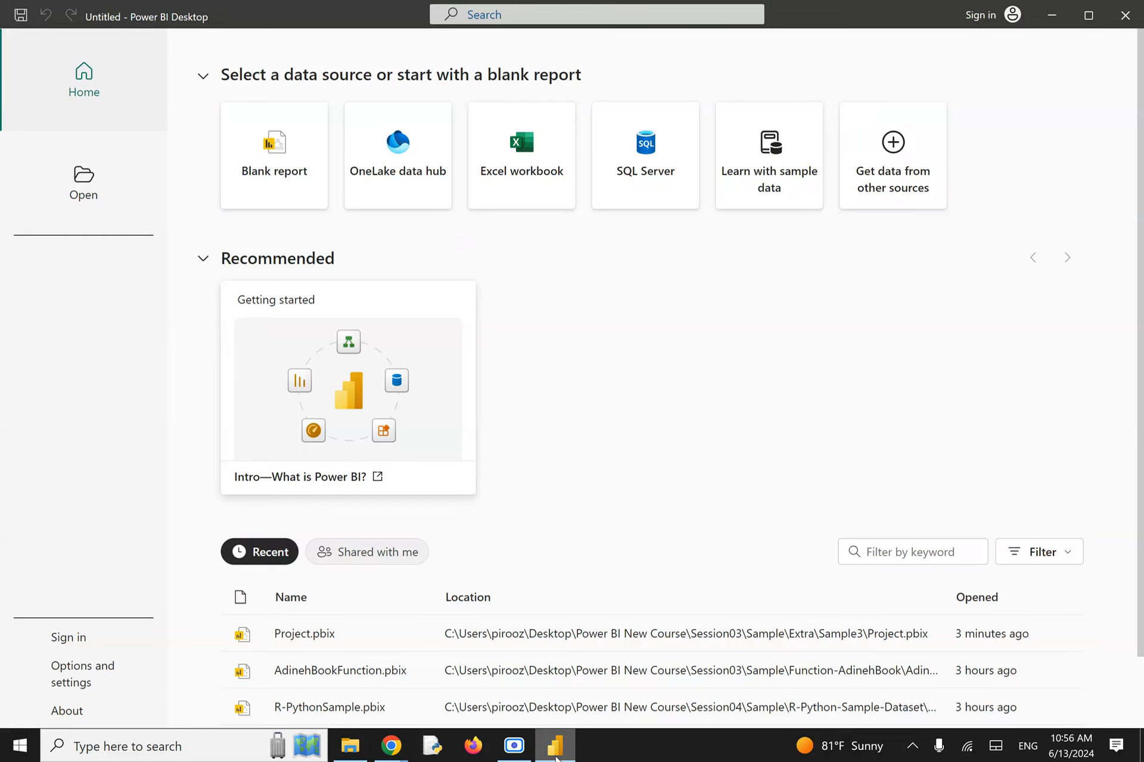
left_click(262, 169)
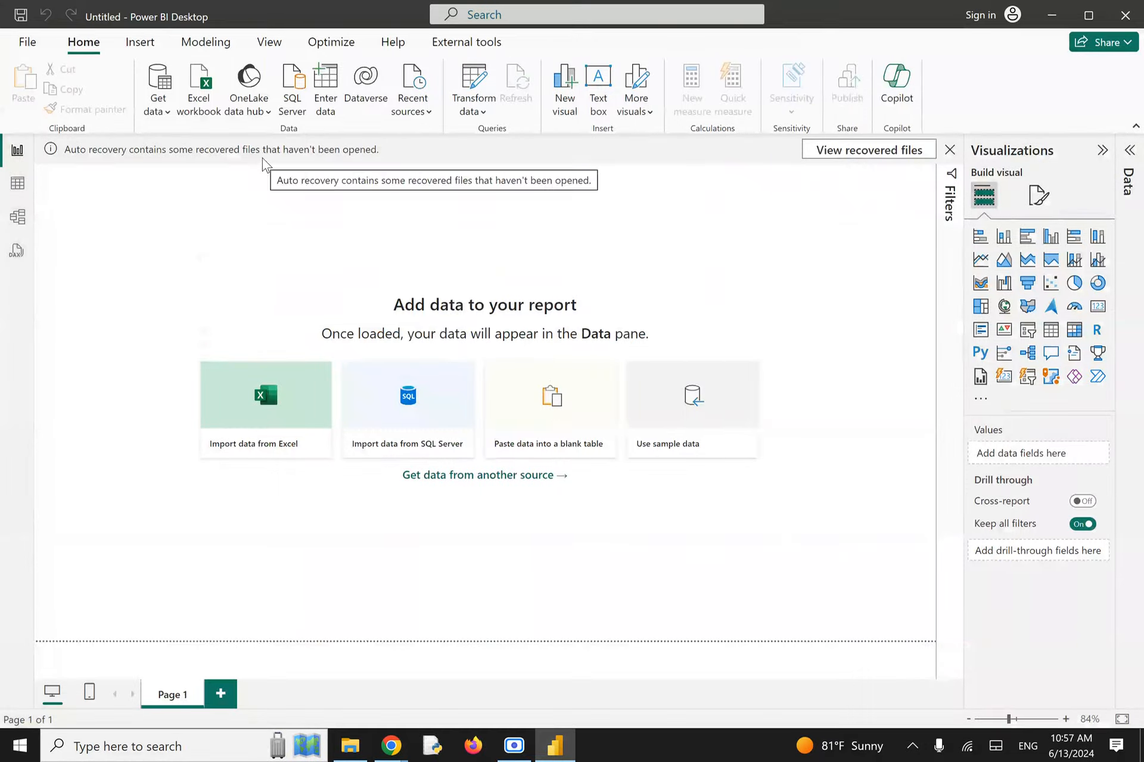
left_click(156, 106)
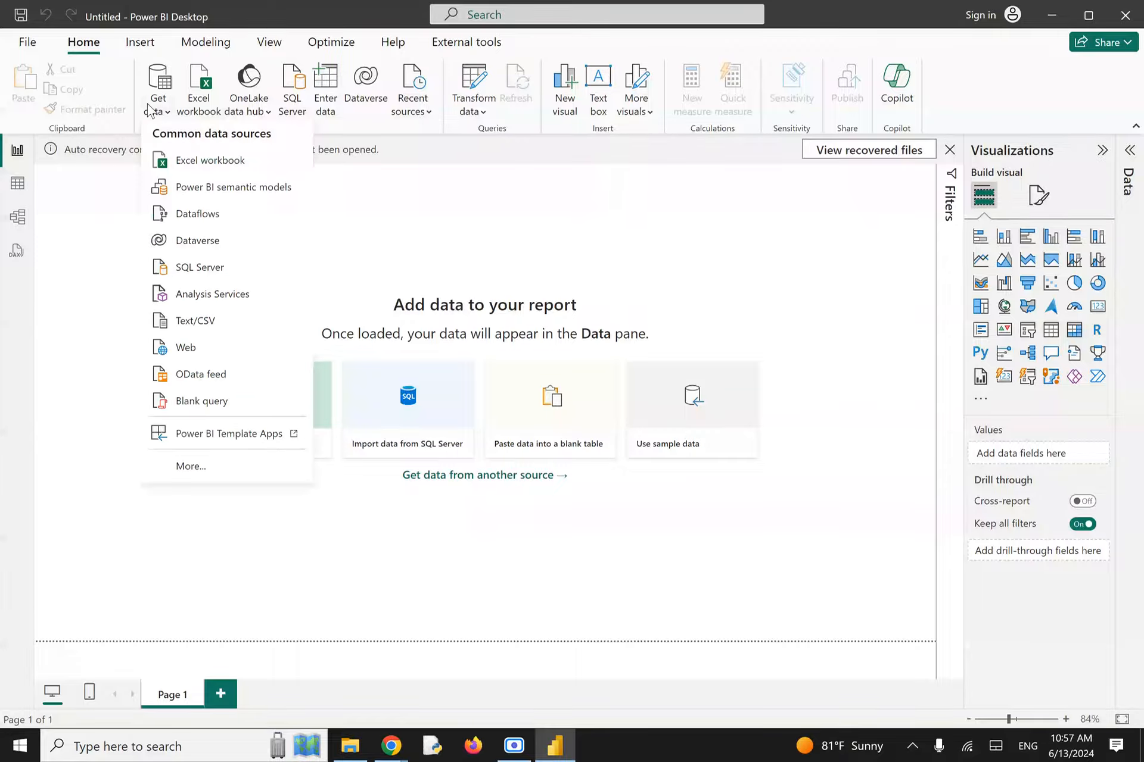
left_click(207, 326)
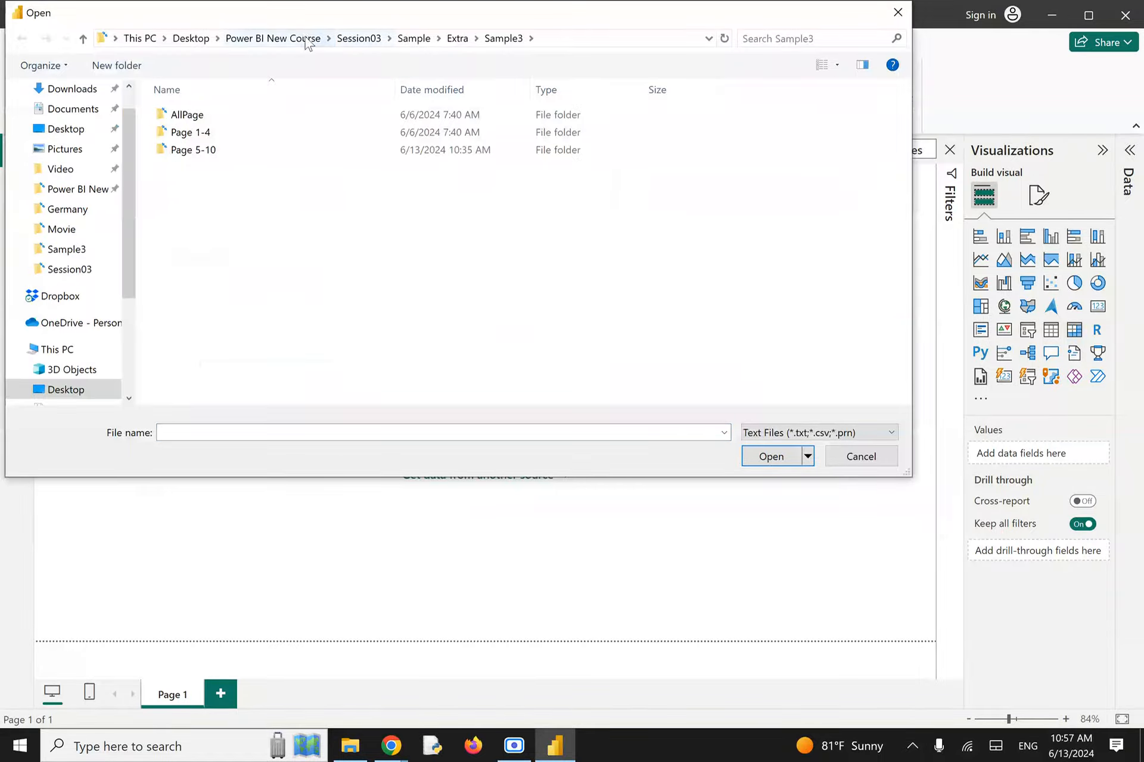
left_click(308, 39)
double_click(216, 186)
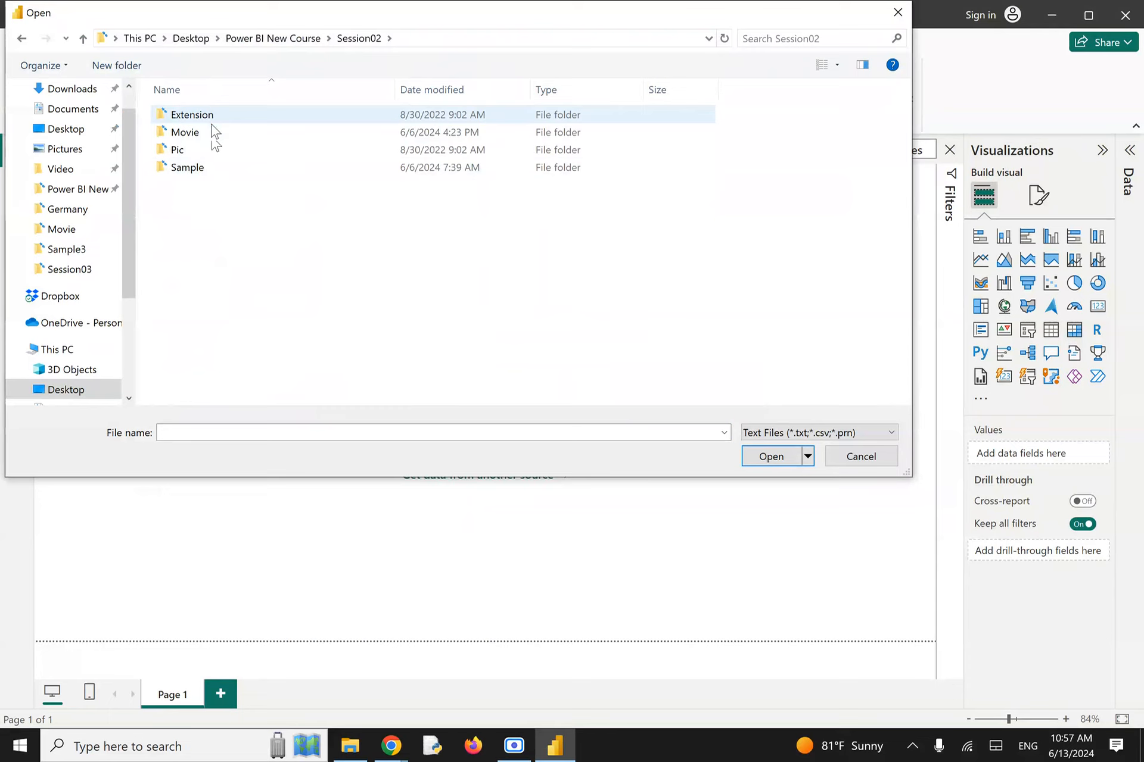
double_click(200, 168)
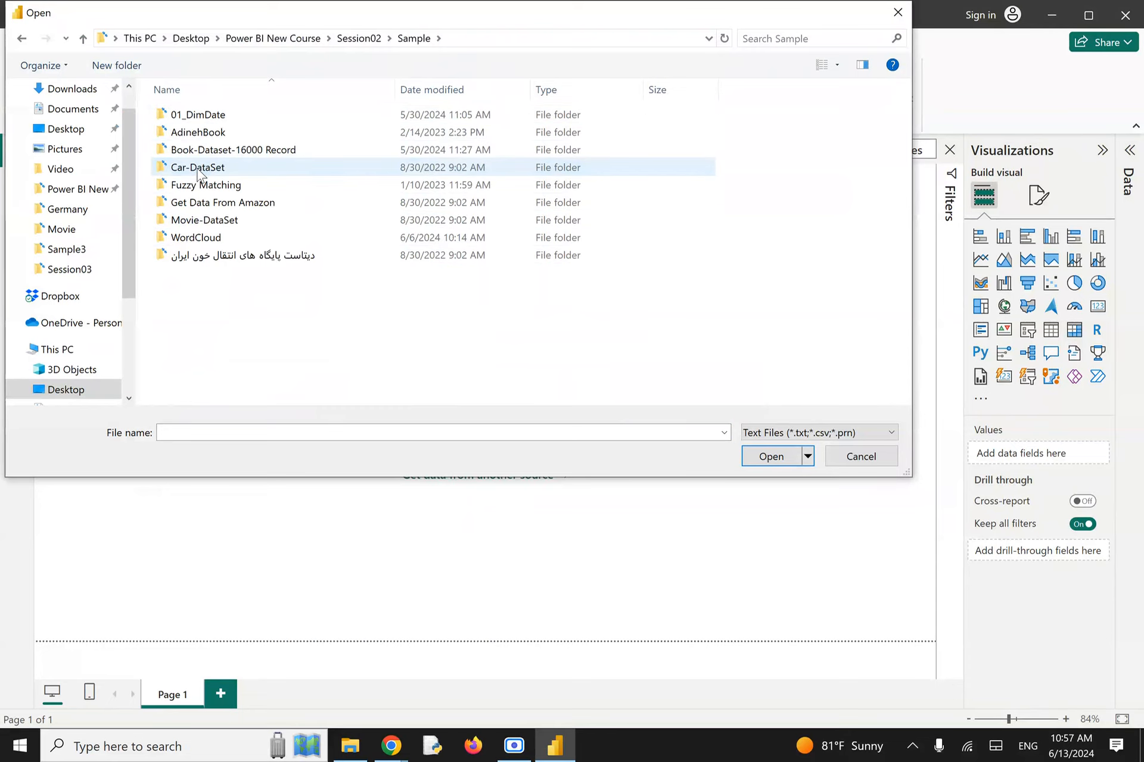
double_click(211, 238)
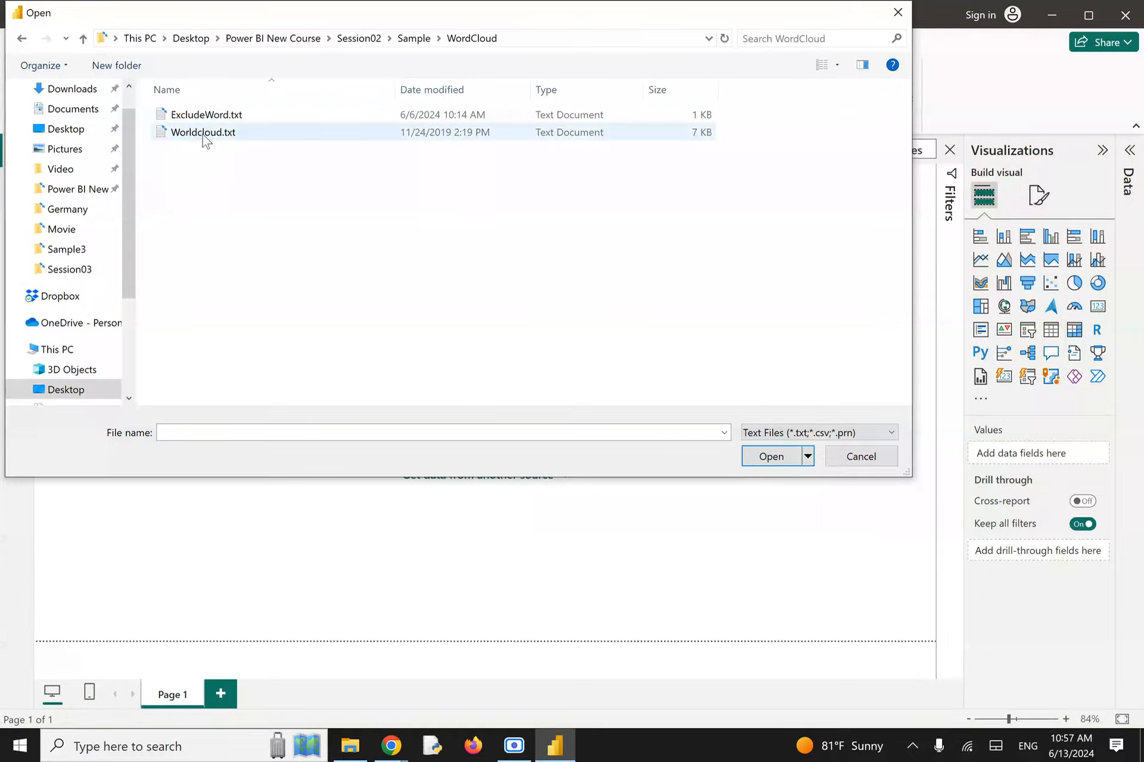
double_click(203, 132)
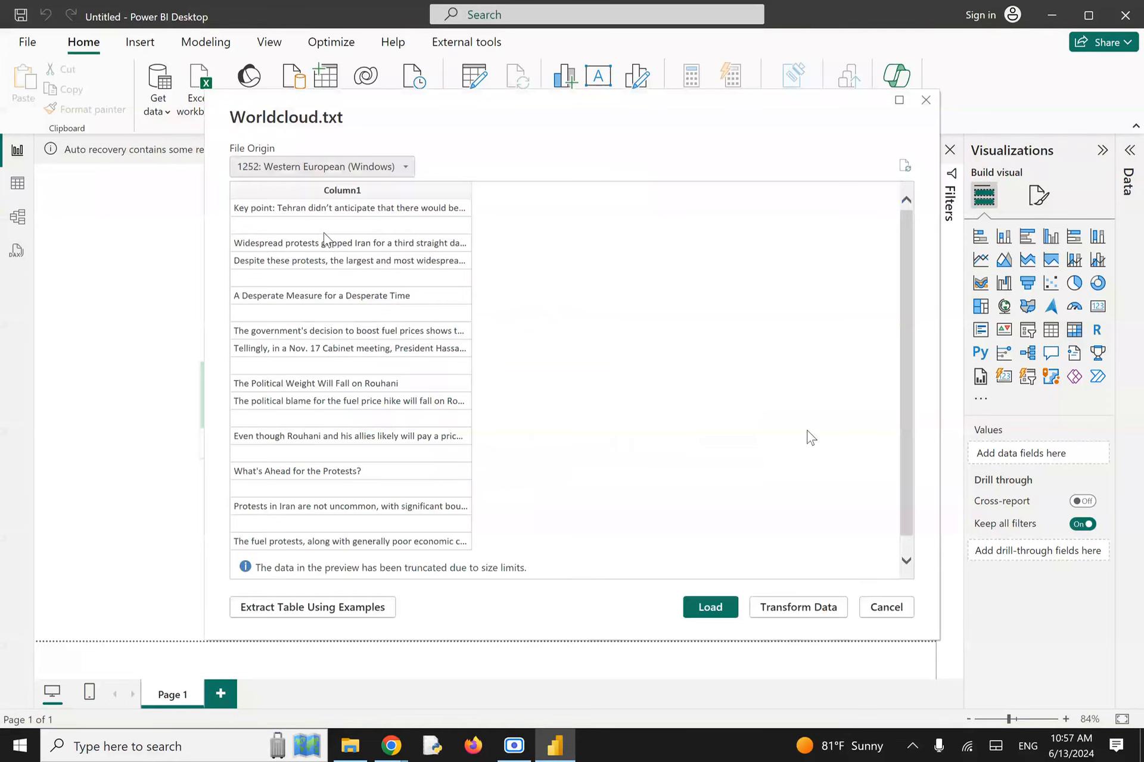
left_click(773, 616)
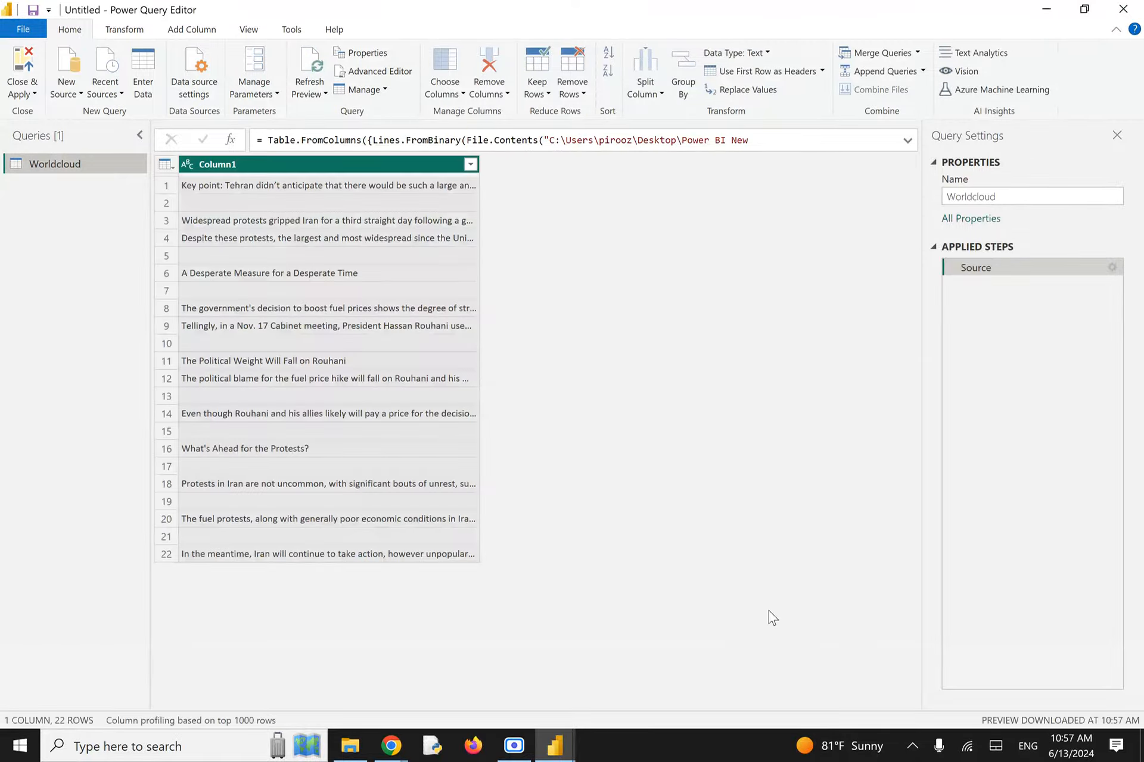
Step: Filter the blank rows out of Column1 in the Worldcloud query and widen the column to show more text
left_click(470, 164)
left_click(276, 356)
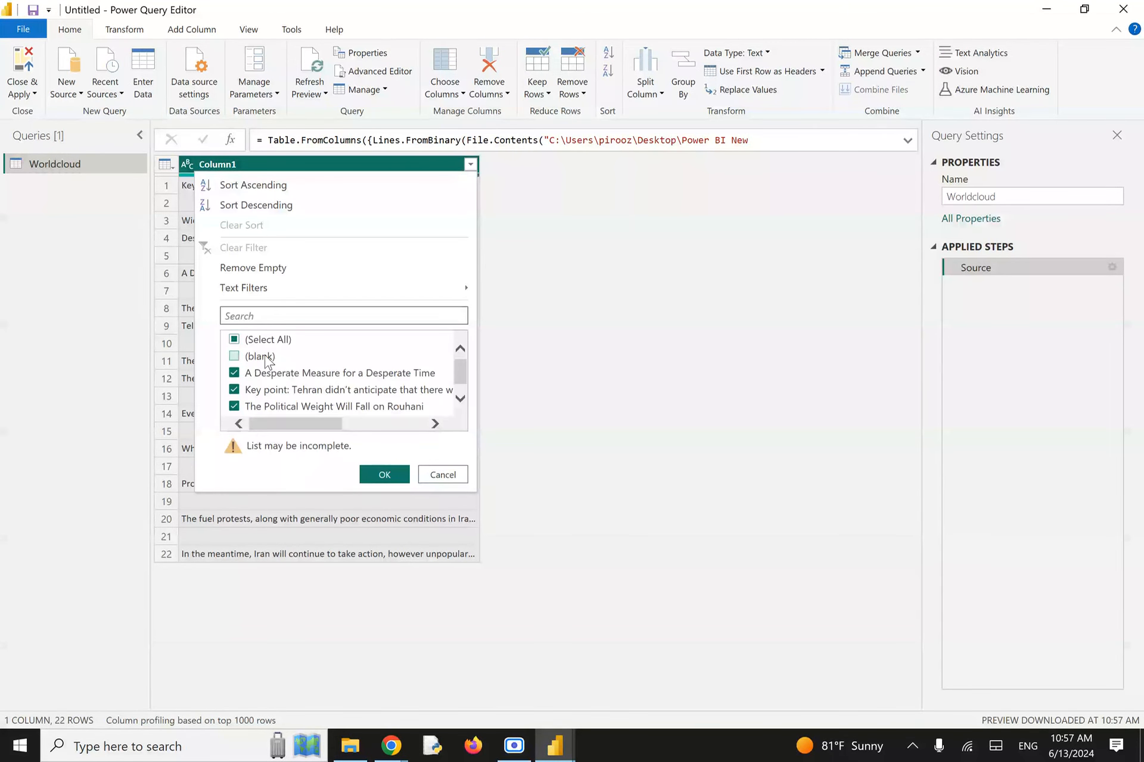
left_click(376, 477)
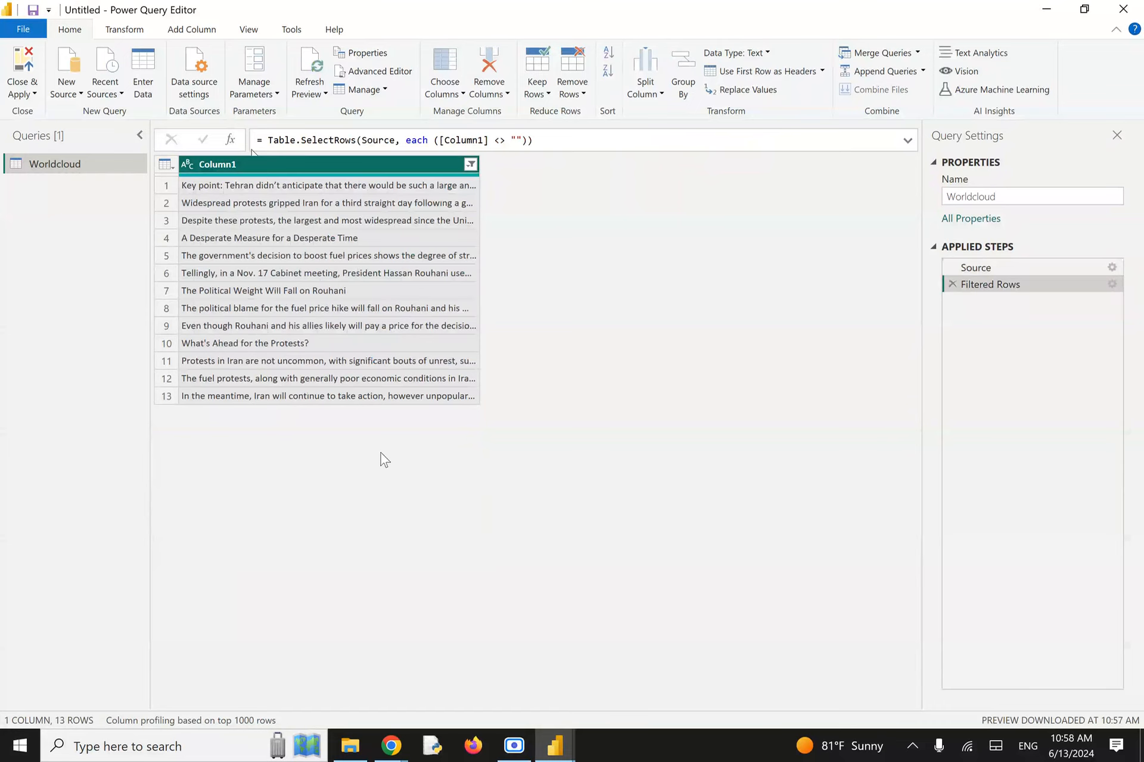
left_click_drag(480, 162, 778, 191)
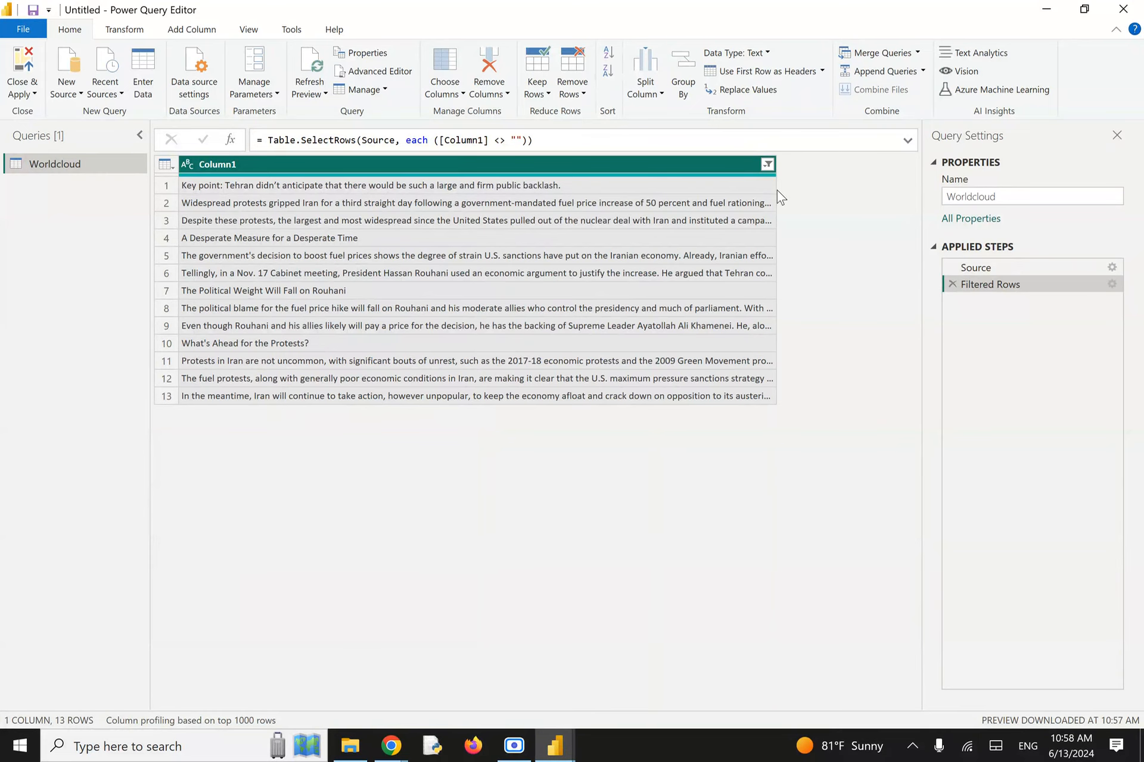
Step: Remove all colons from Column1 by replacing ":" with an empty value
right_click(335, 166)
left_click(399, 328)
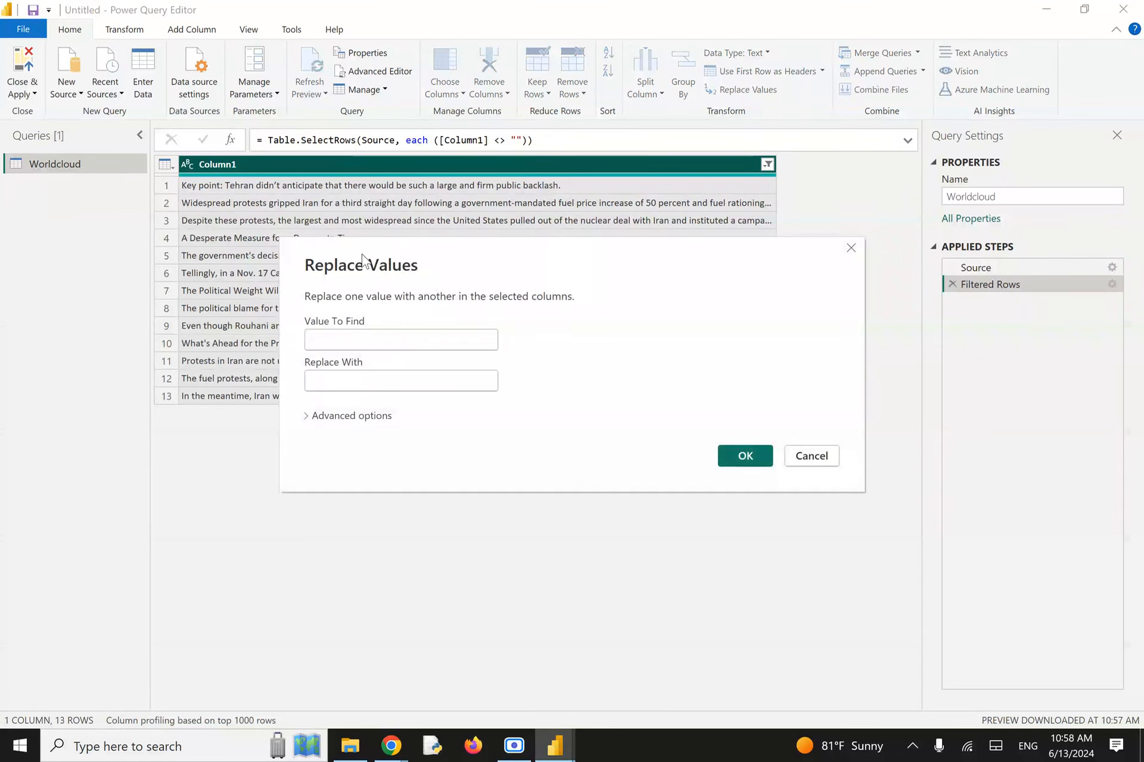
left_click_drag(439, 257, 356, 344)
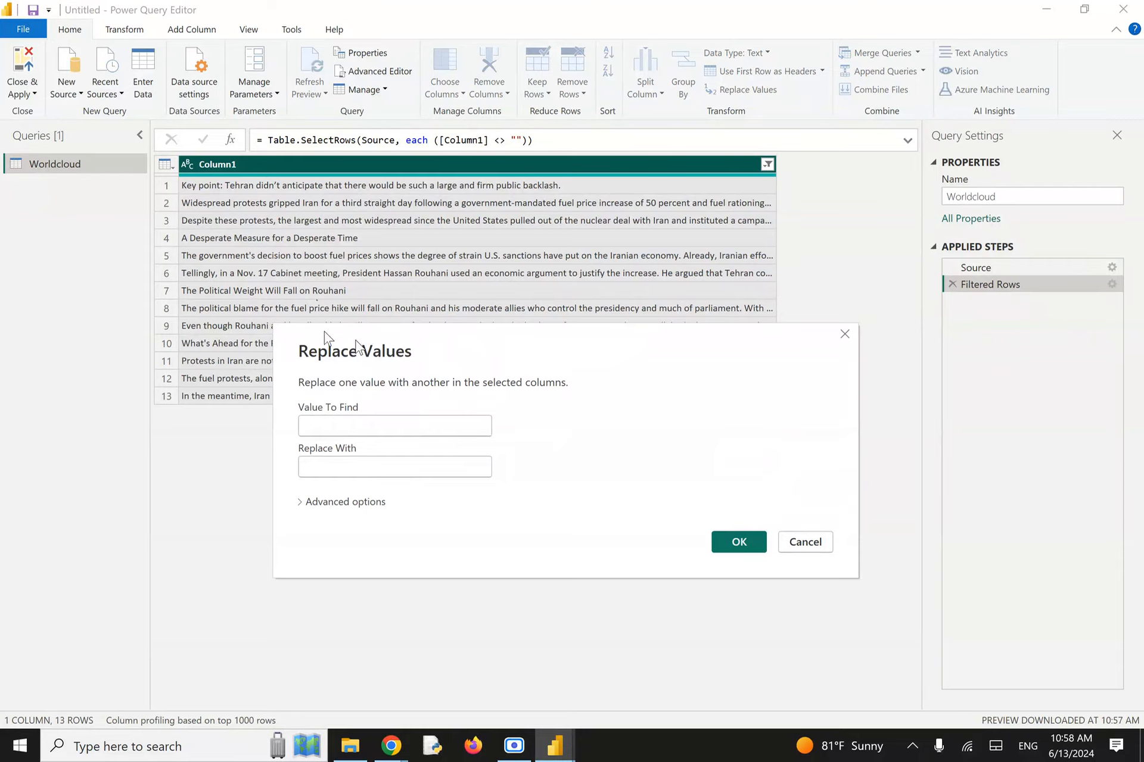
left_click_drag(329, 351, 310, 313)
left_click(292, 391)
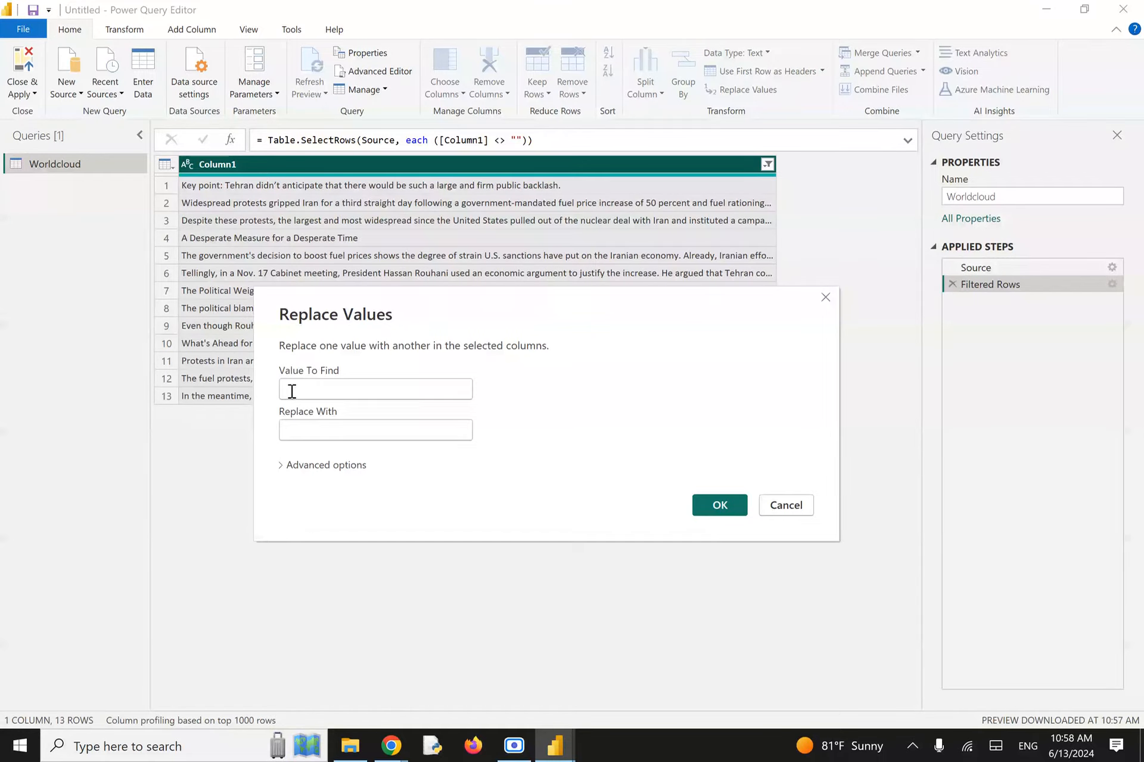
type(":")
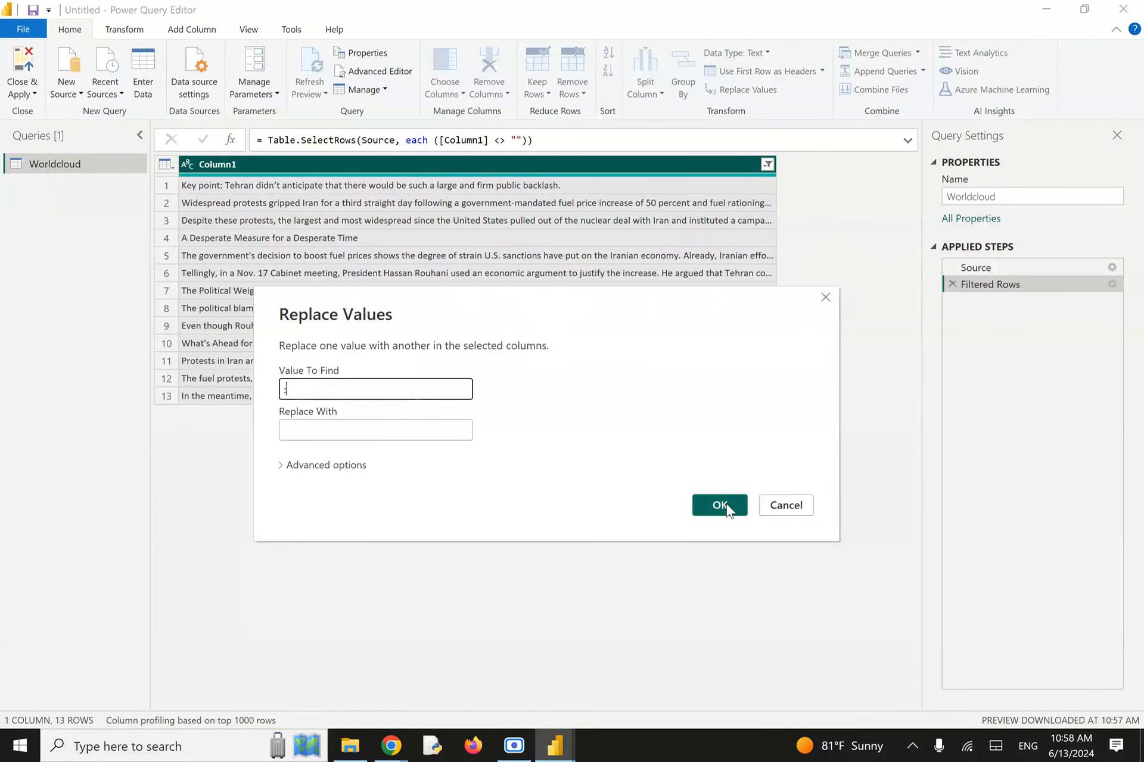
left_click(725, 505)
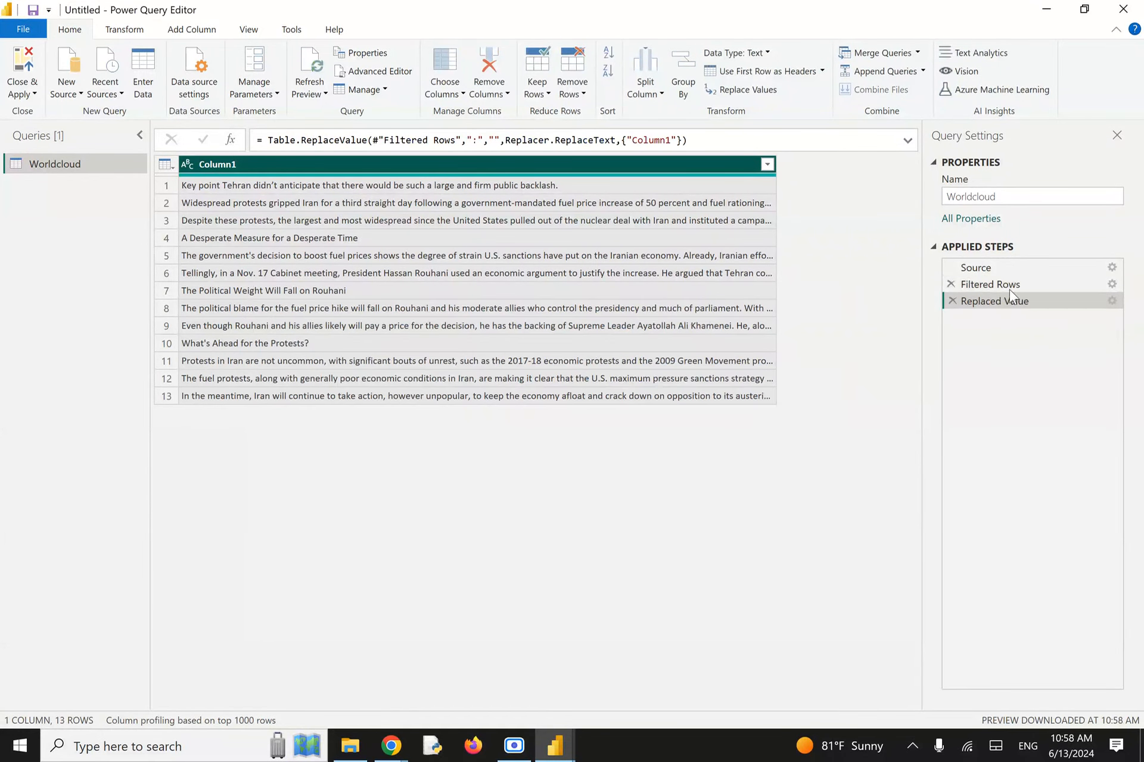
Step: Remove all question marks from Column1 by replacing "?" with an empty value
right_click(495, 164)
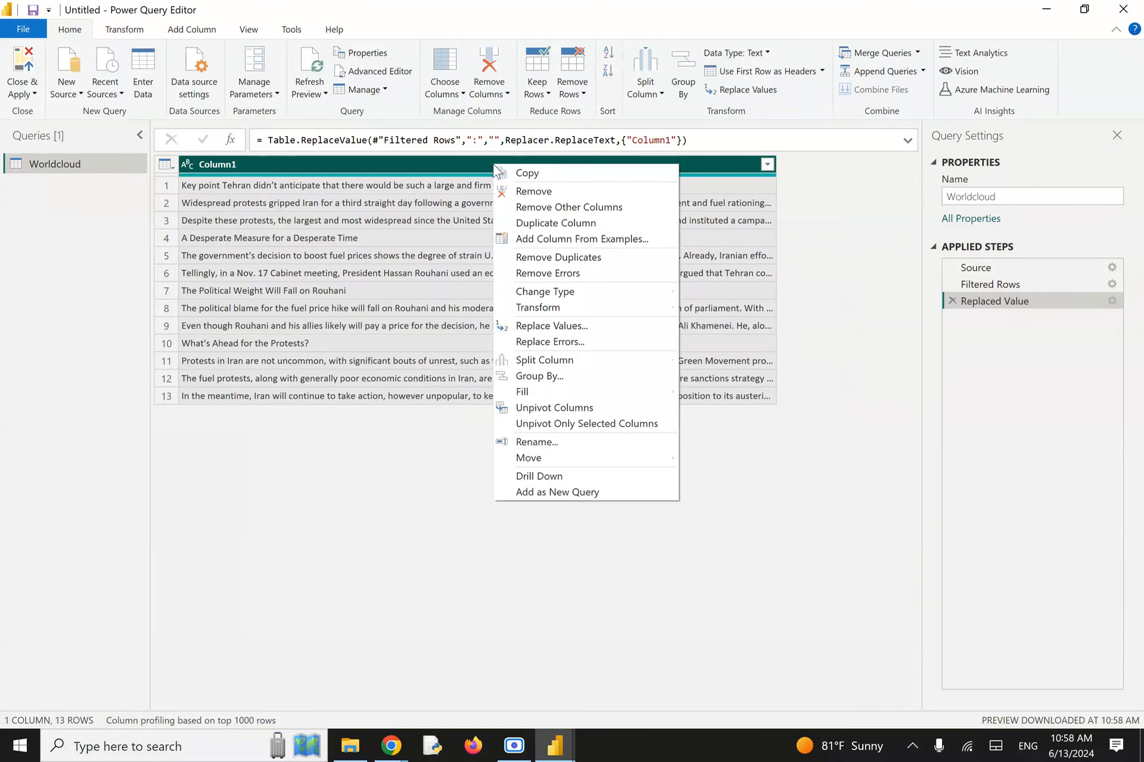
left_click(536, 329)
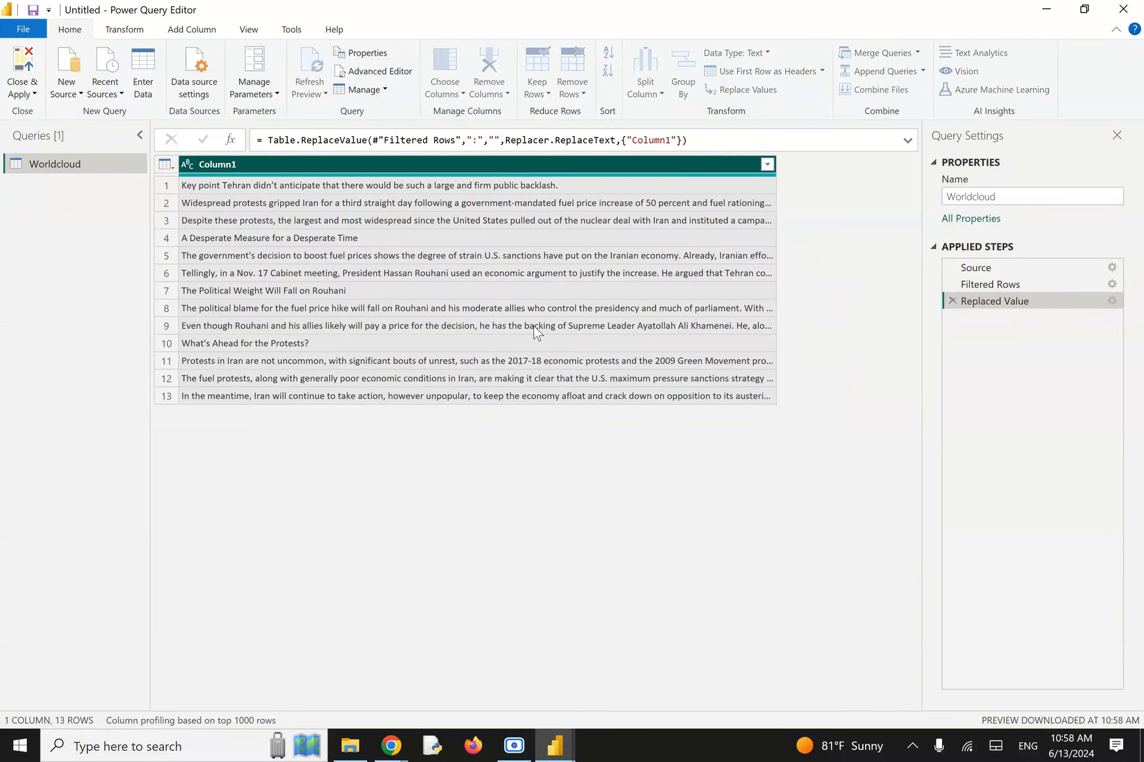
left_click(473, 346)
type("?")
left_click(738, 456)
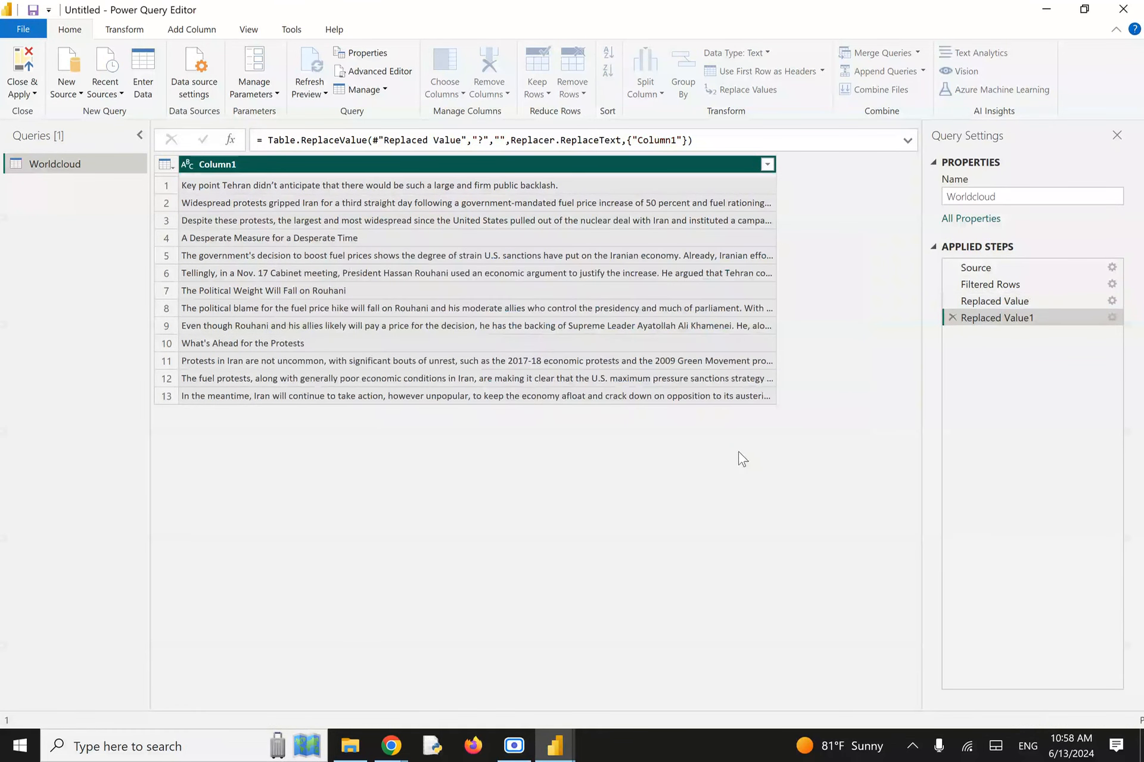
Step: Remove all periods and commas from Column1 with two separate replacements of "." and "," by an empty value
right_click(420, 165)
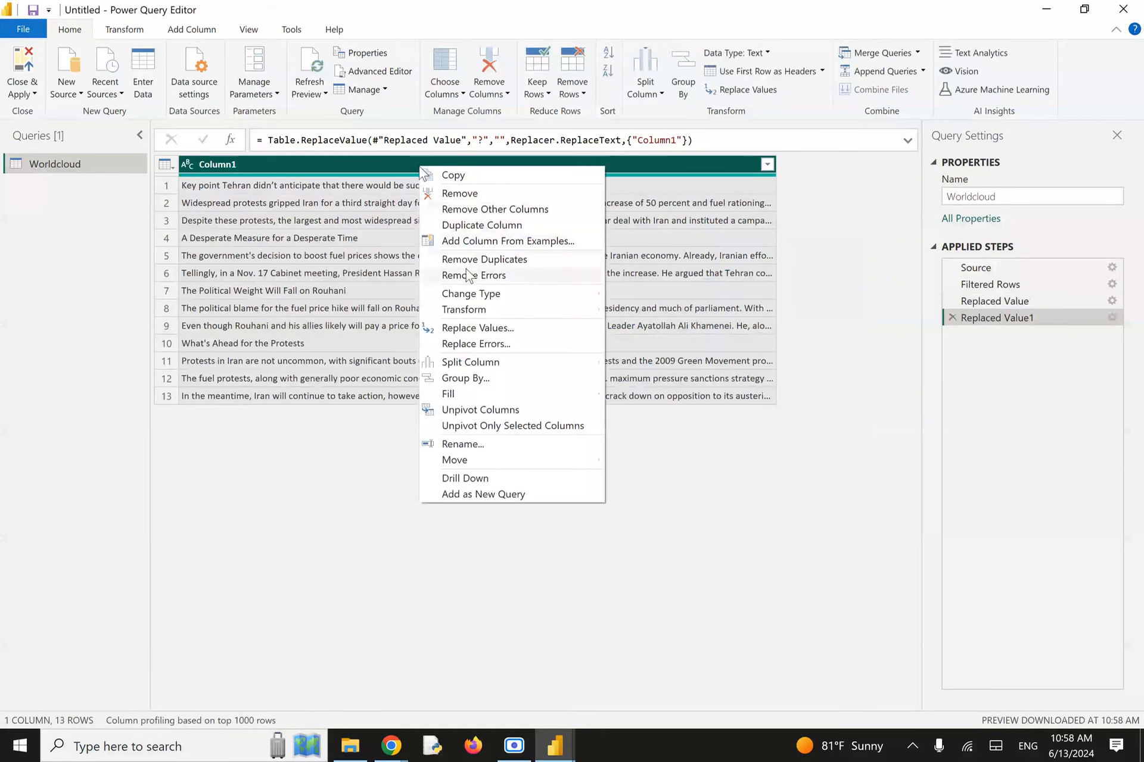
left_click(472, 327)
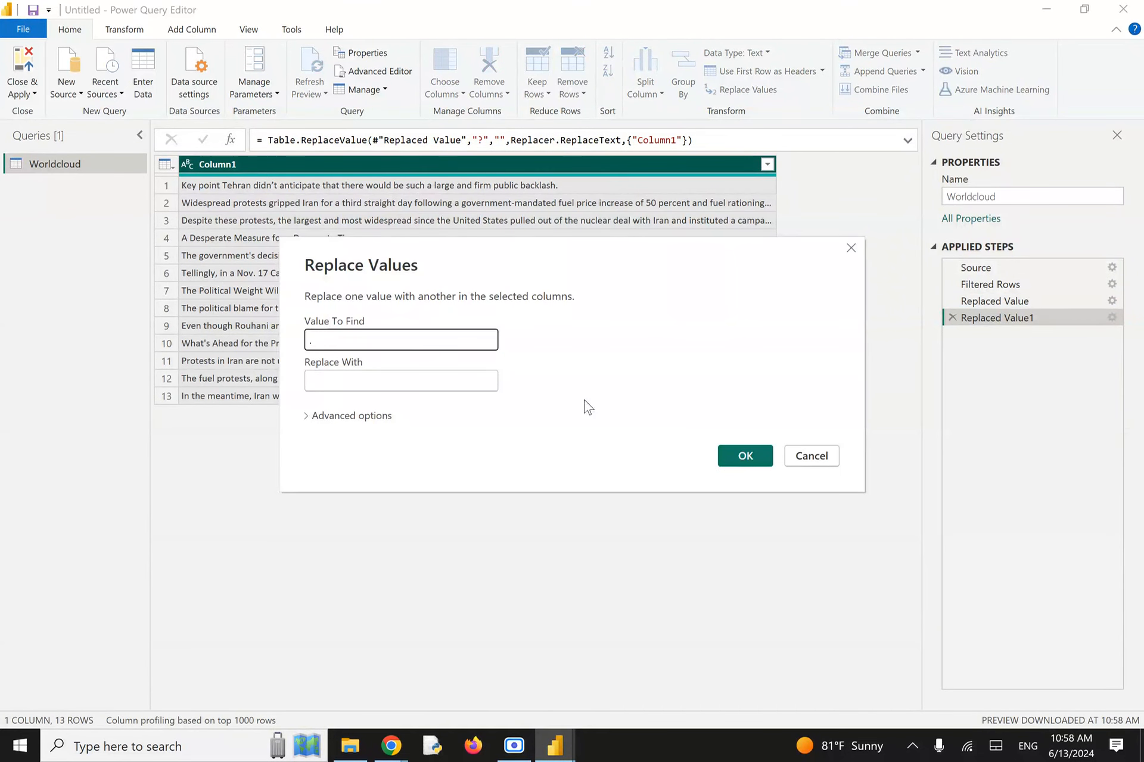
left_click(744, 456)
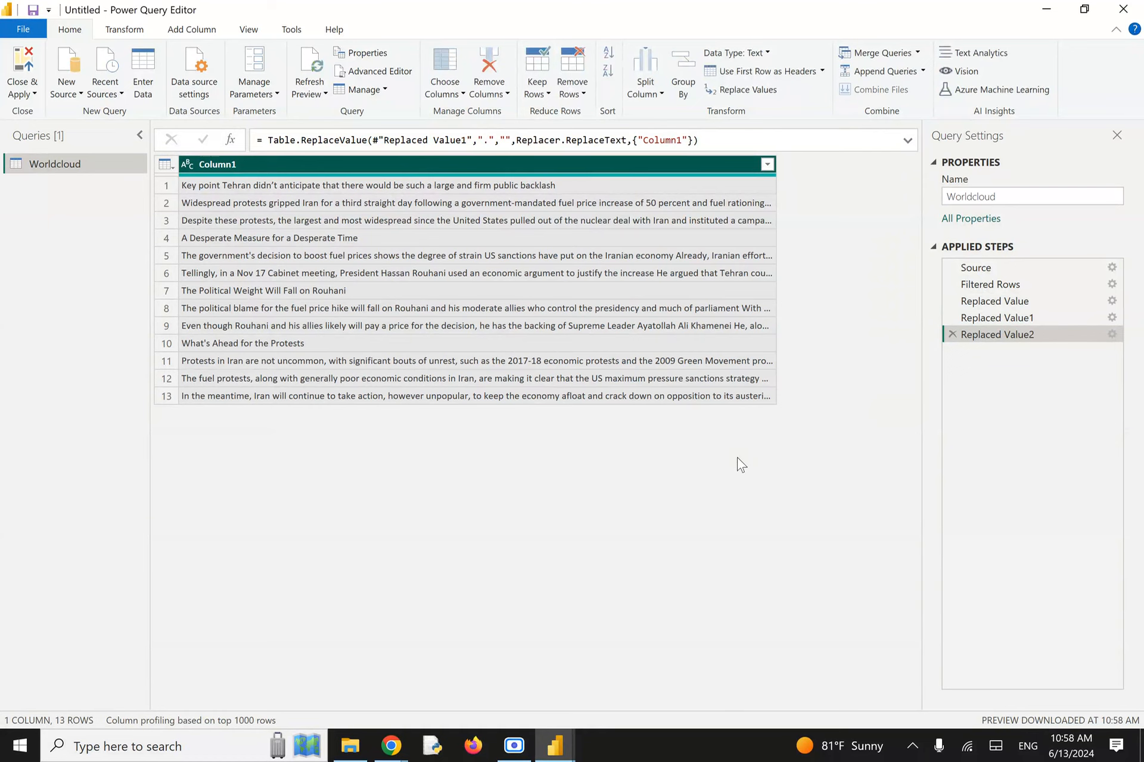
right_click(466, 159)
left_click(525, 322)
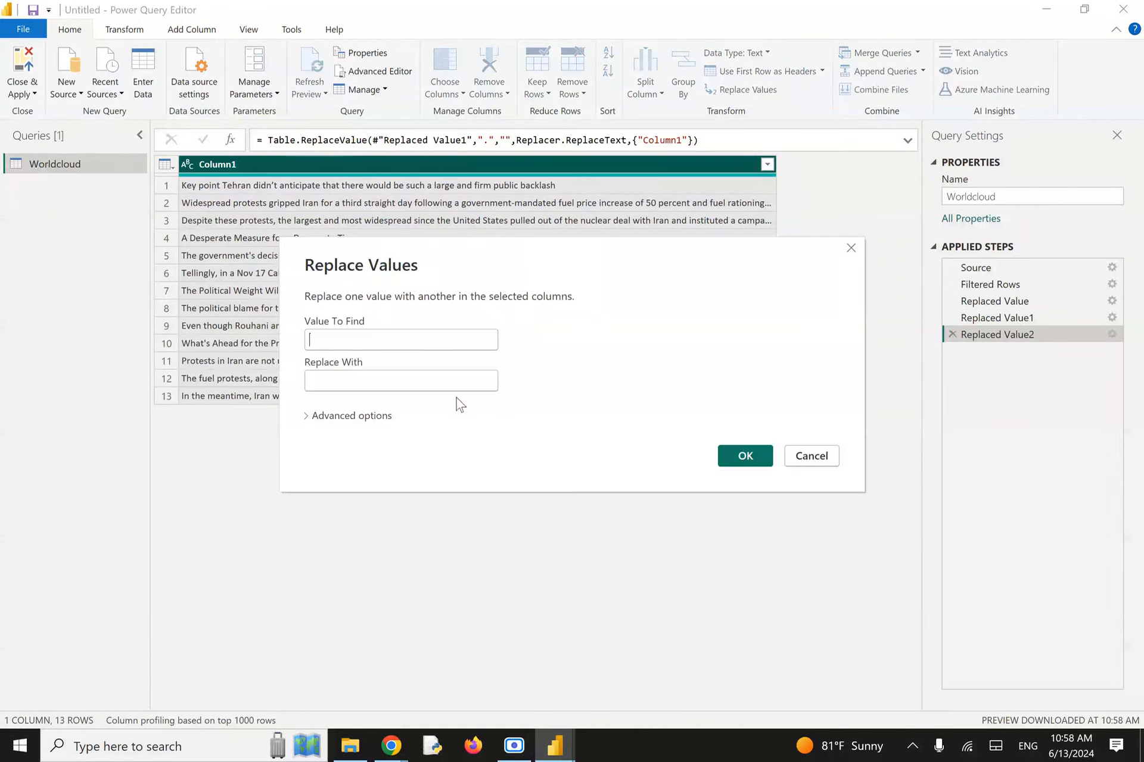
left_click(745, 457)
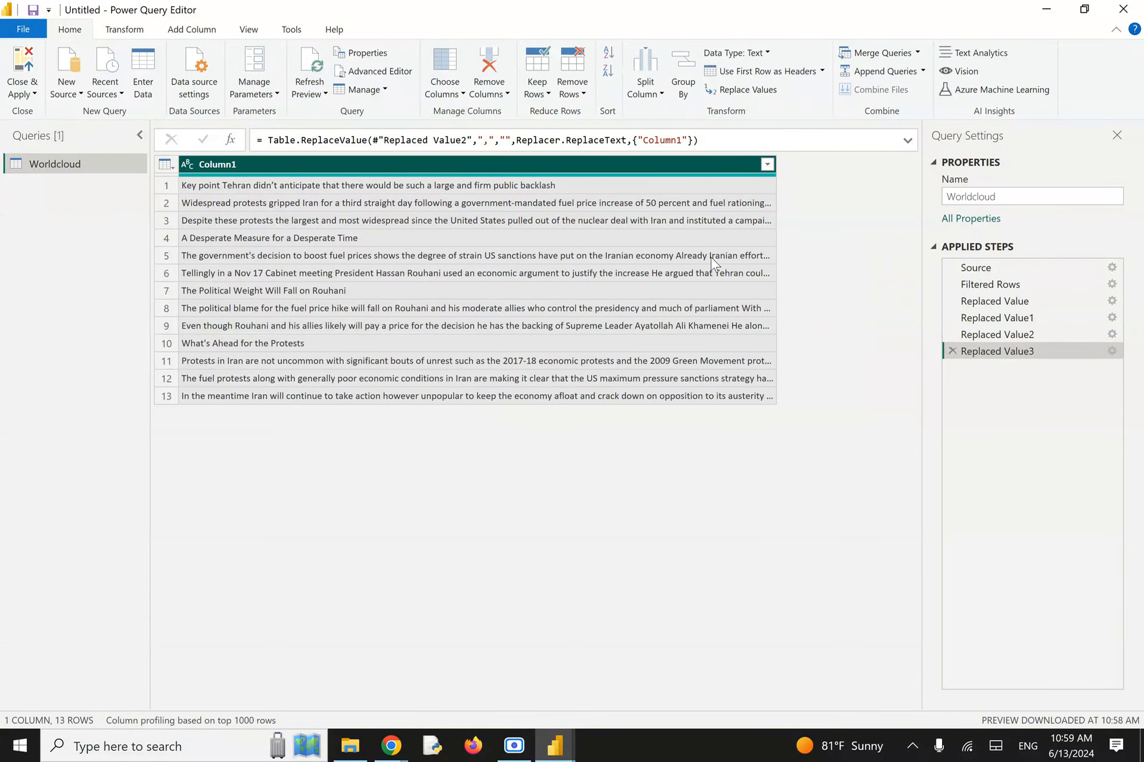
Step: Remove all straight double quotation marks from Column1 by replacing them with an empty value
right_click(549, 165)
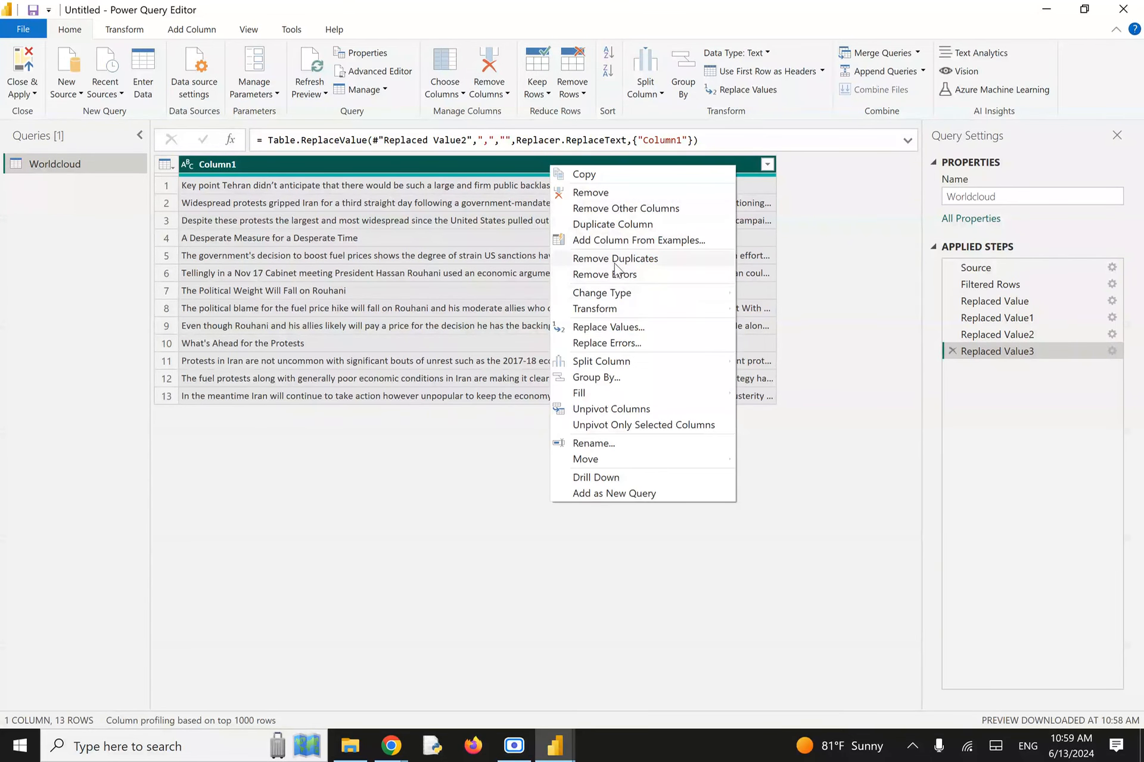
left_click(604, 328)
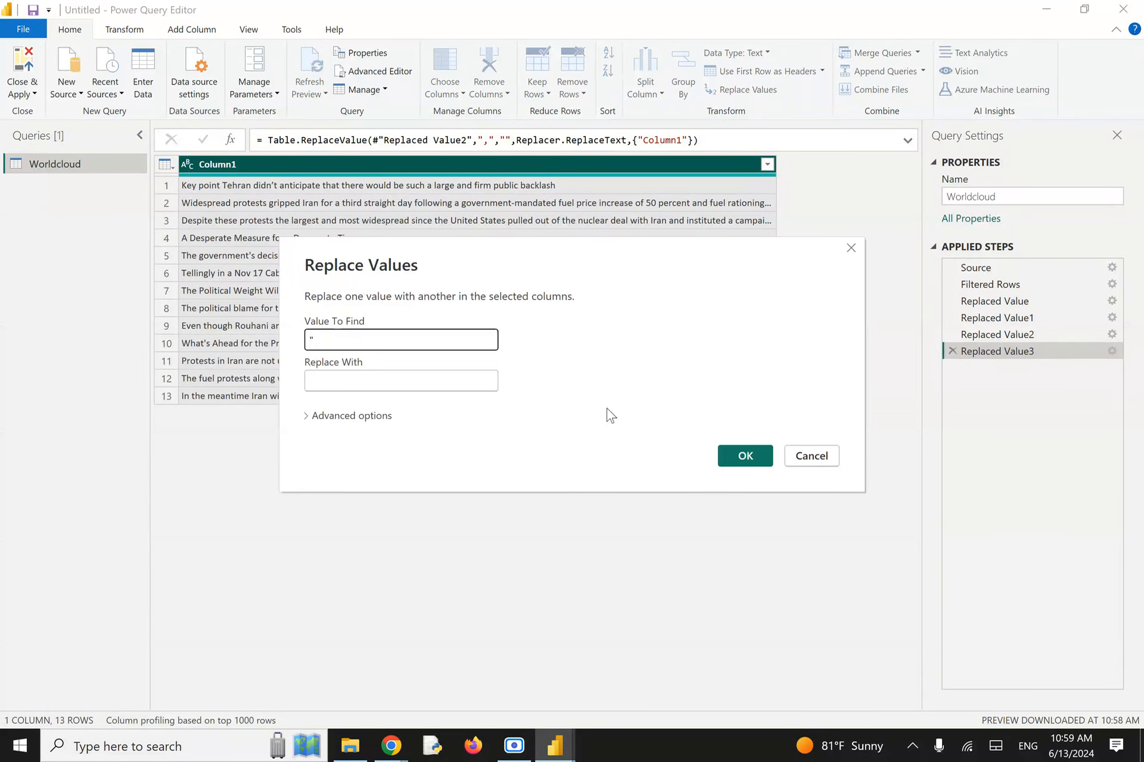
left_click(741, 458)
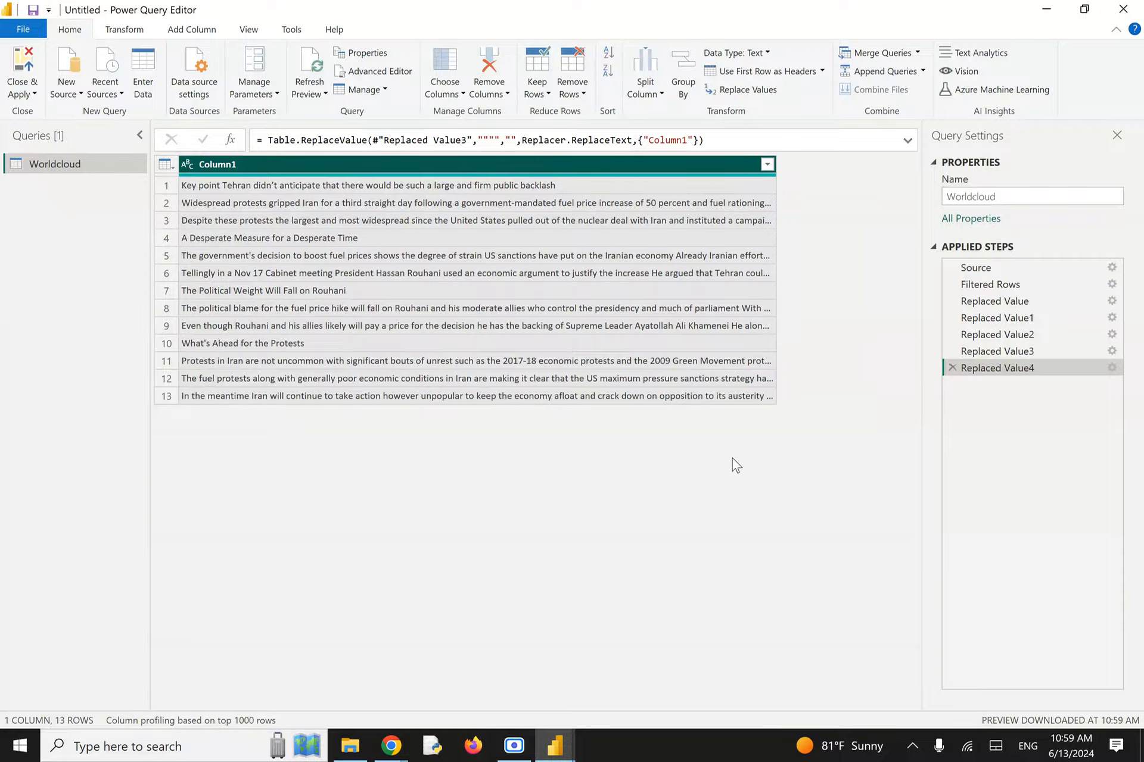
Step: Delete all five Replaced Value steps from the Worldcloud query, keeping only Source and Filtered Rows
left_click(952, 368)
left_click(952, 351)
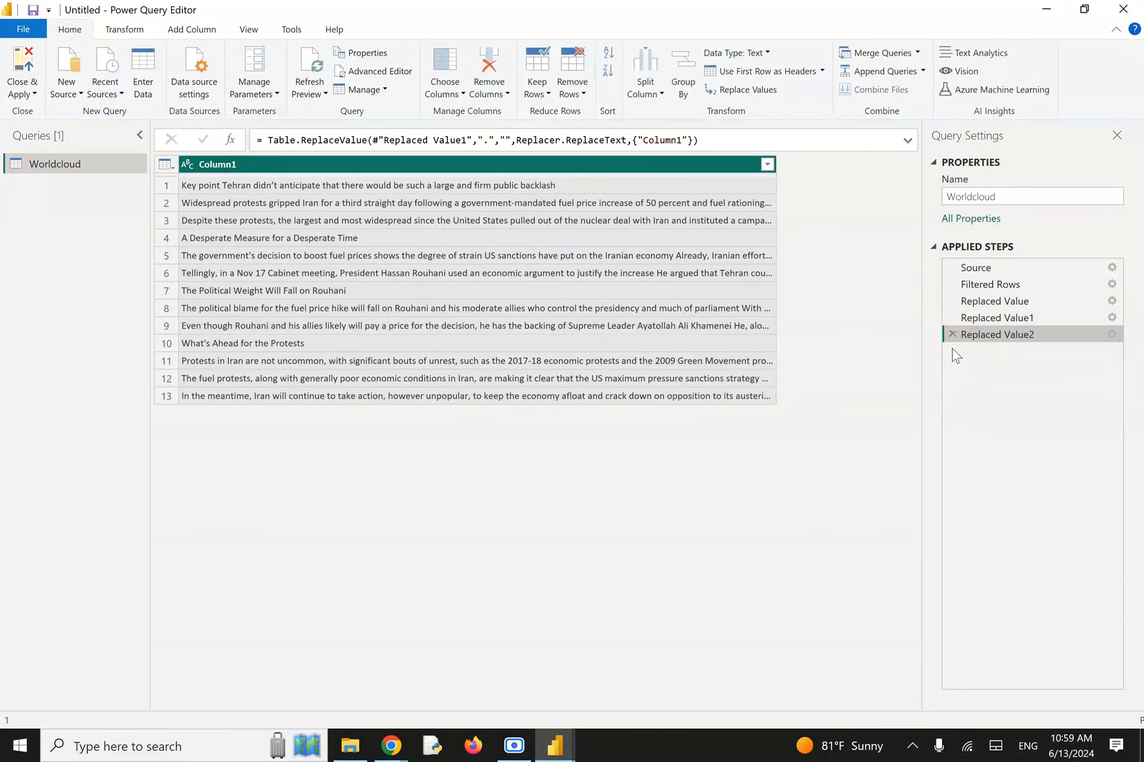
left_click(951, 319)
left_click(745, 415)
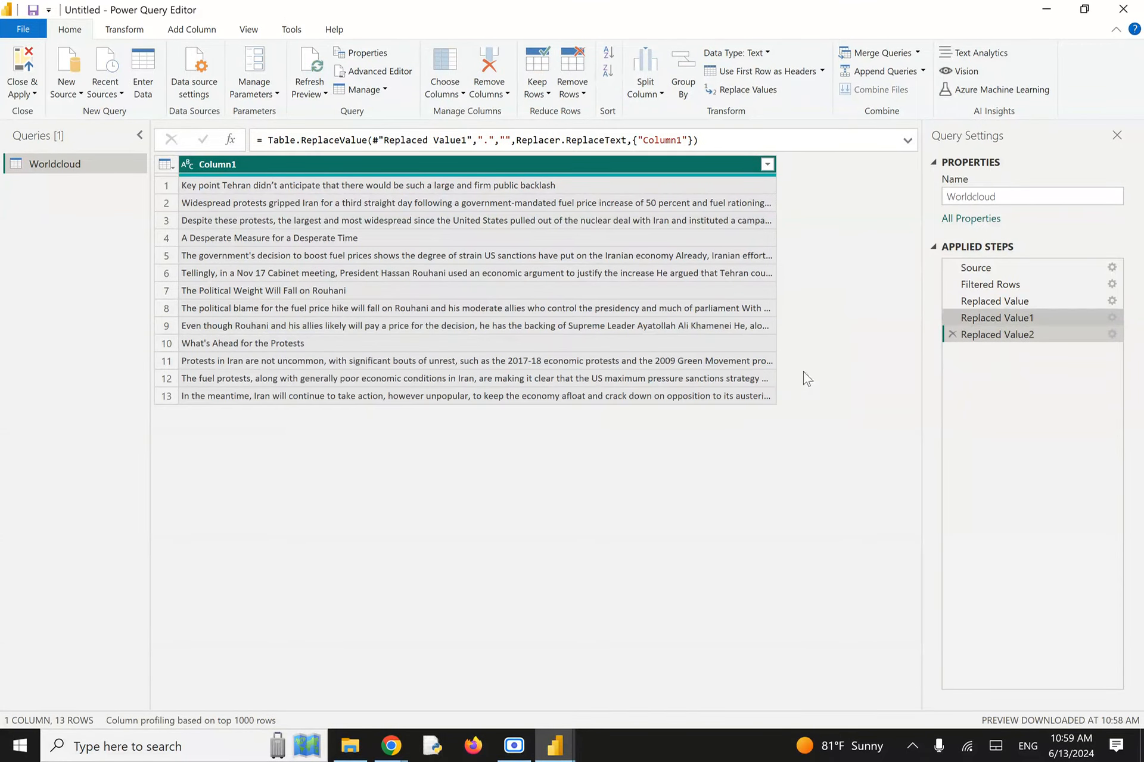
left_click(951, 318)
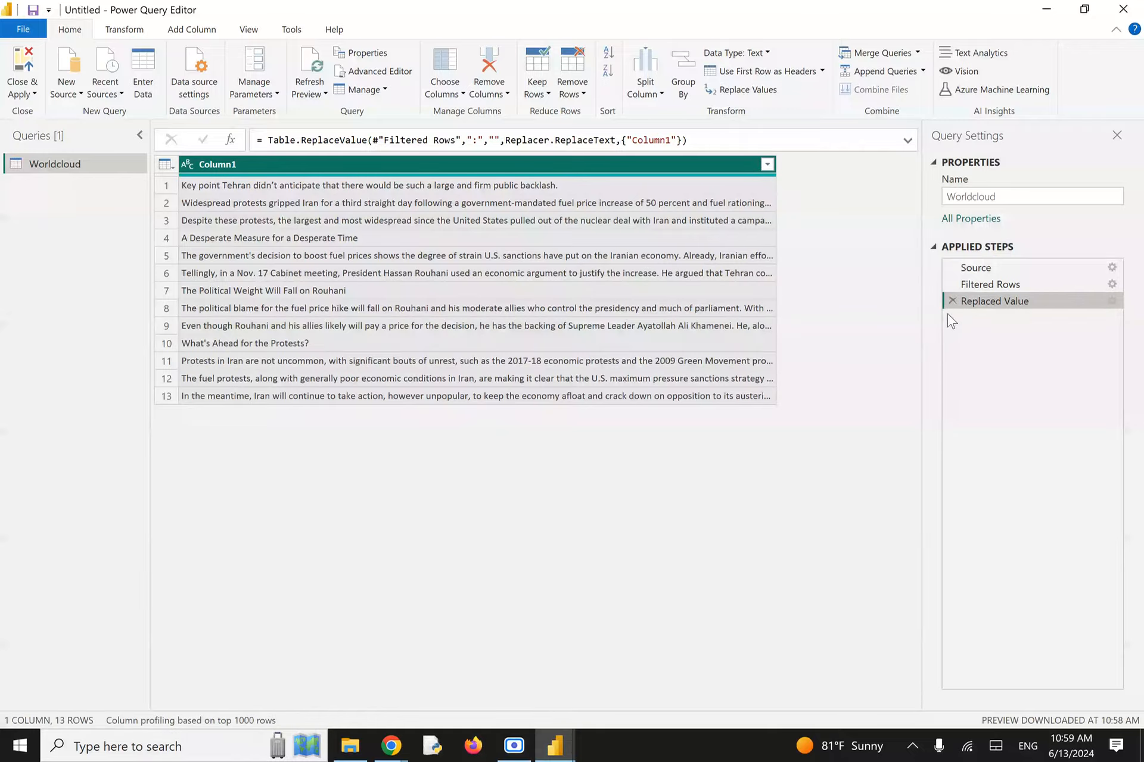
left_click(952, 300)
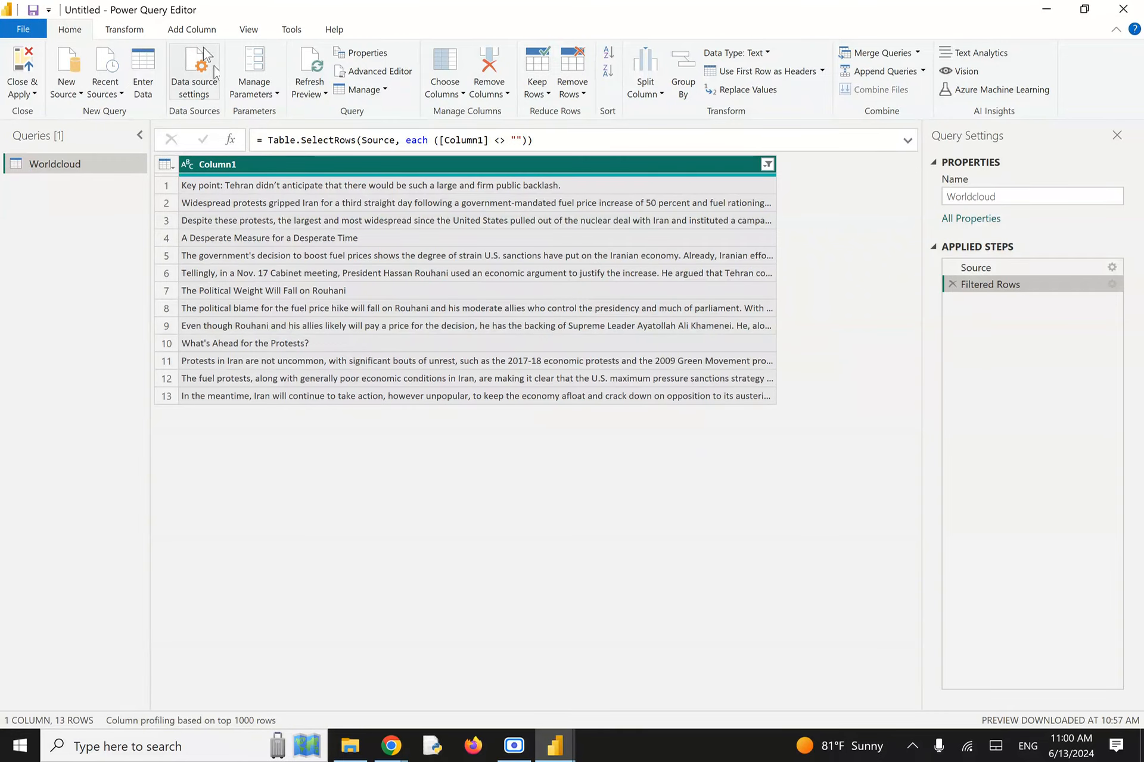
left_click(192, 31)
left_click(81, 65)
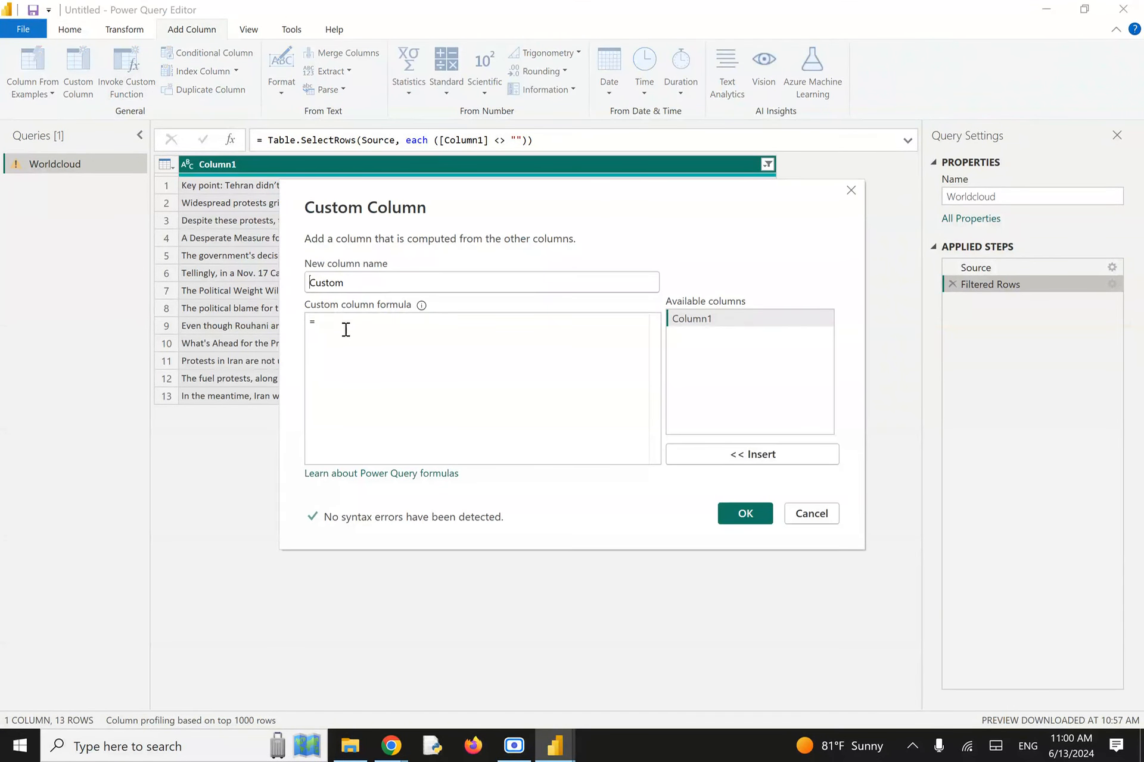
right_click(345, 326)
left_click(345, 326)
left_click(850, 190)
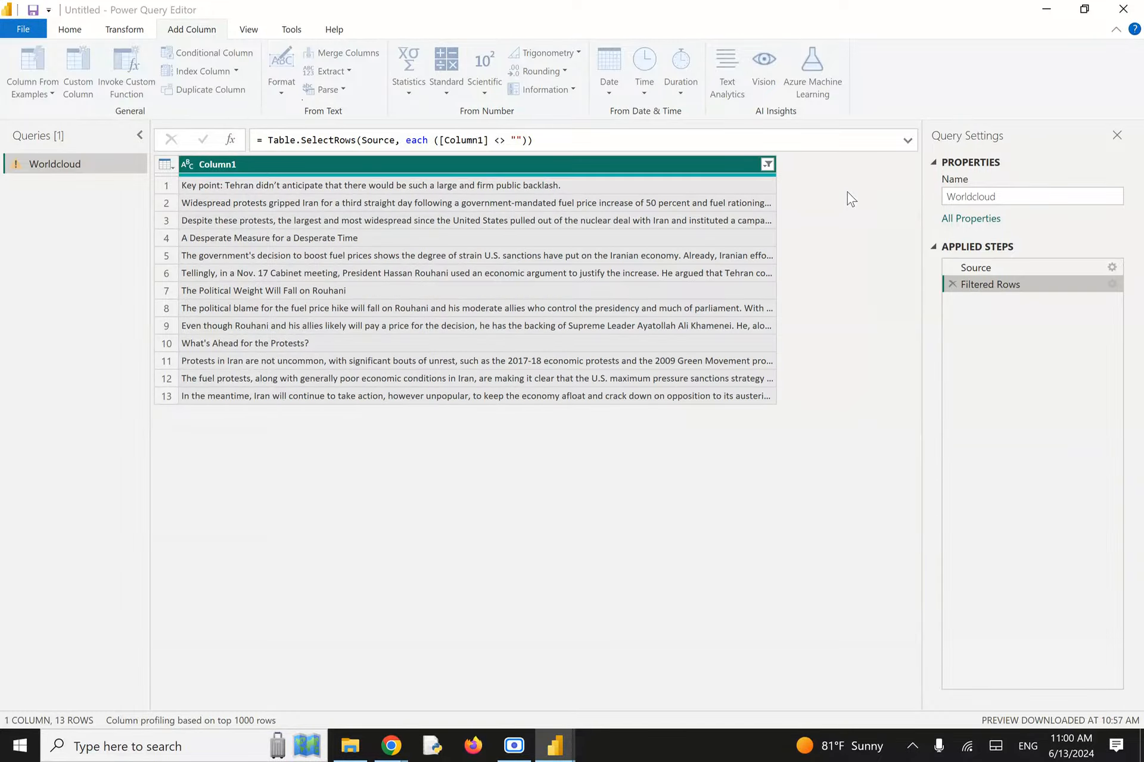
left_click(125, 31)
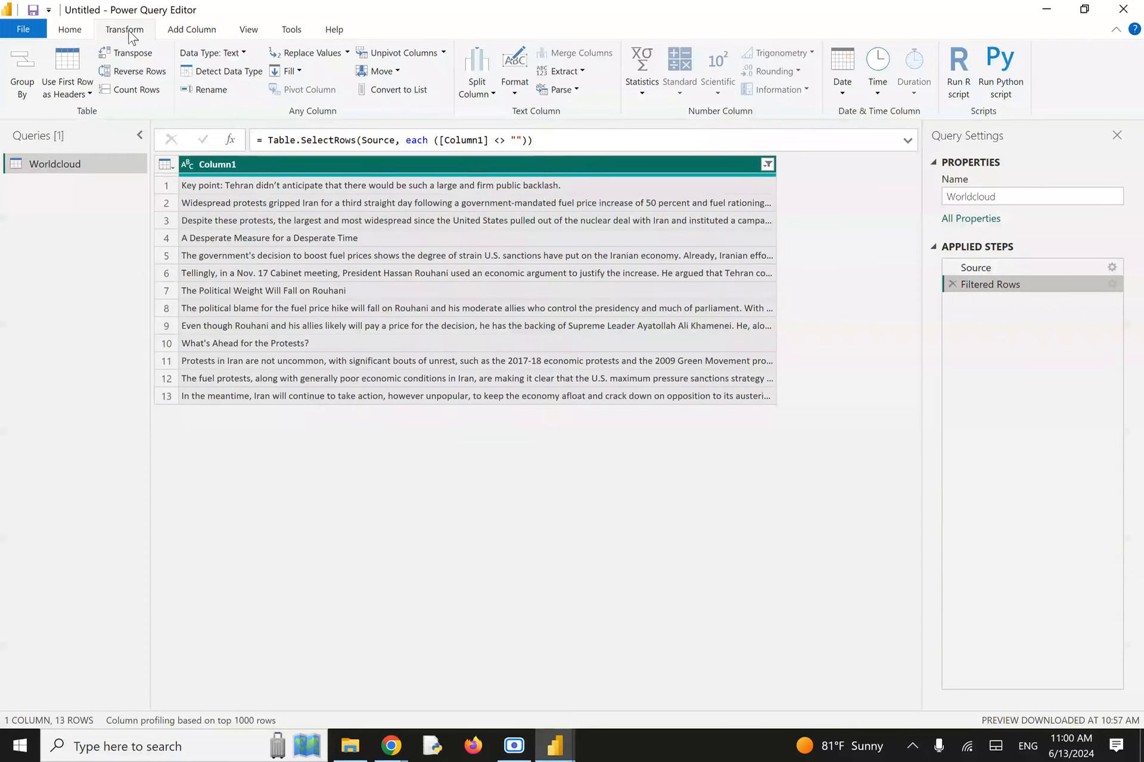
left_click(486, 98)
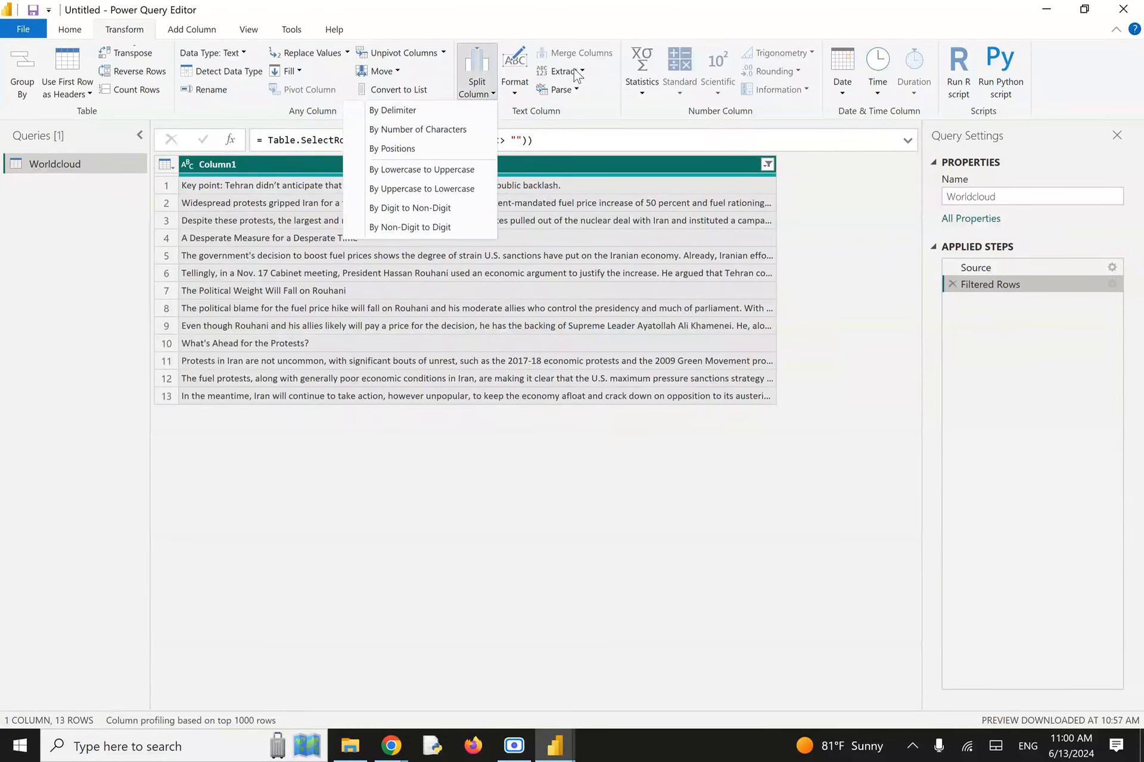
left_click(609, 98)
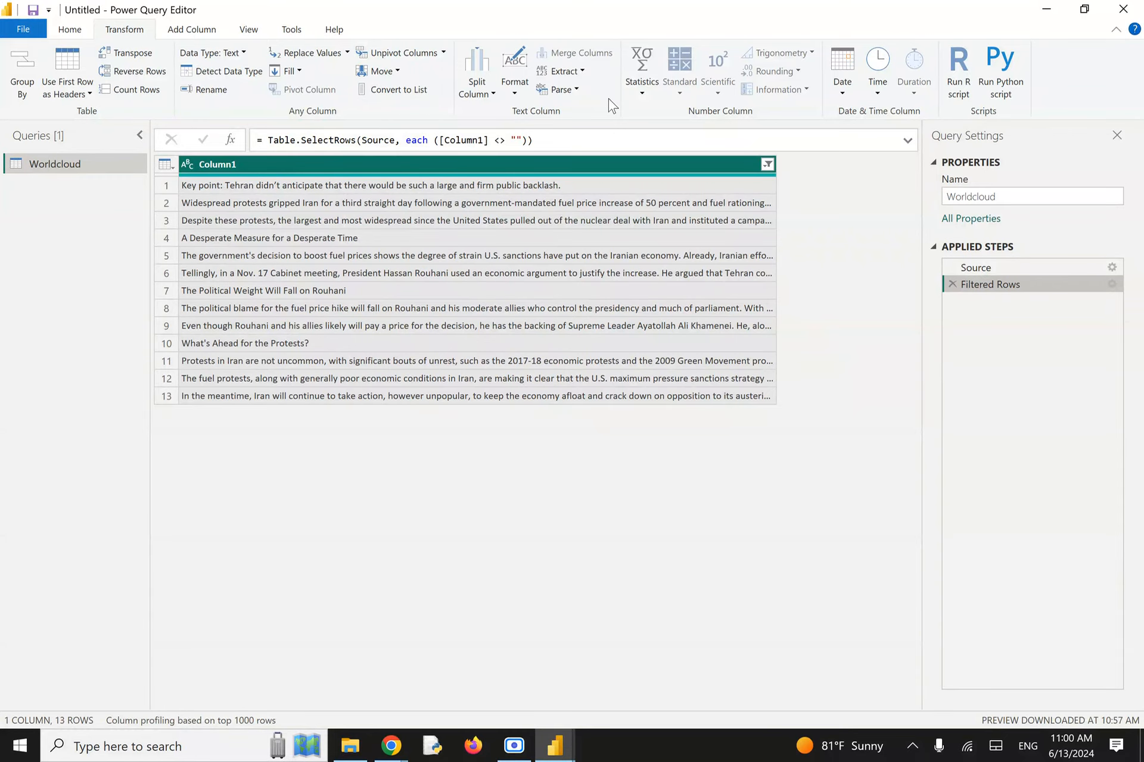
right_click(349, 159)
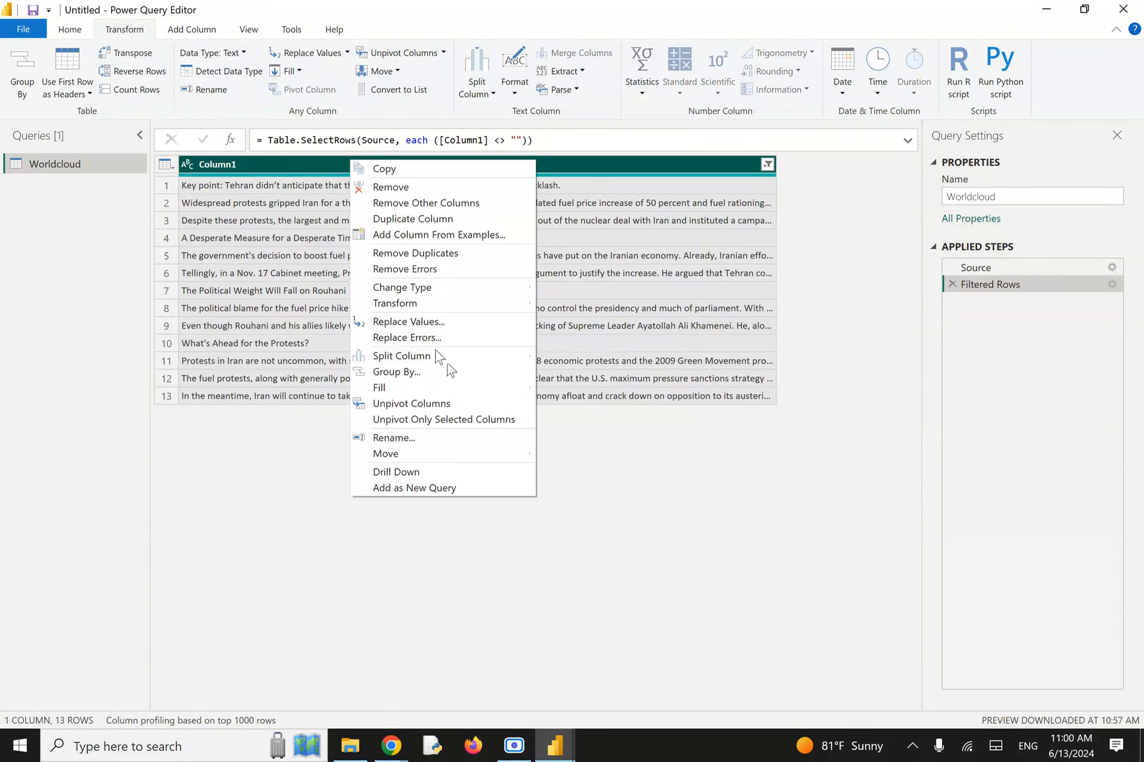
mouse_move(432, 359)
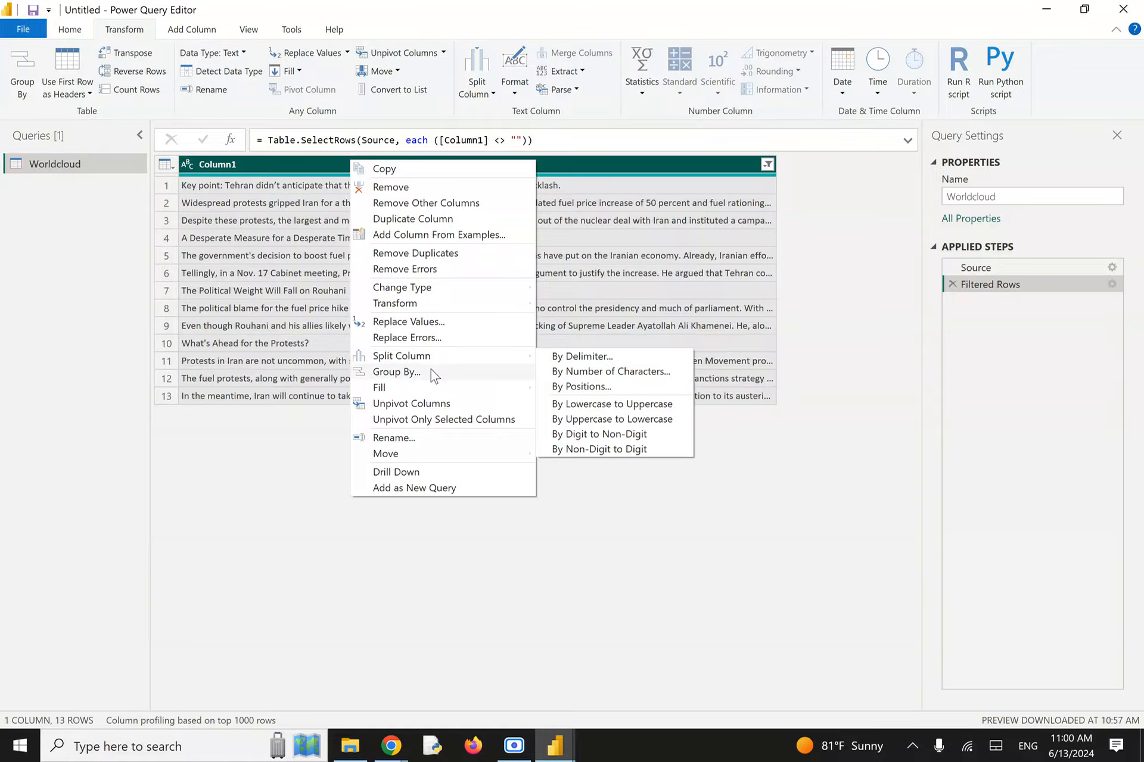
mouse_move(440, 310)
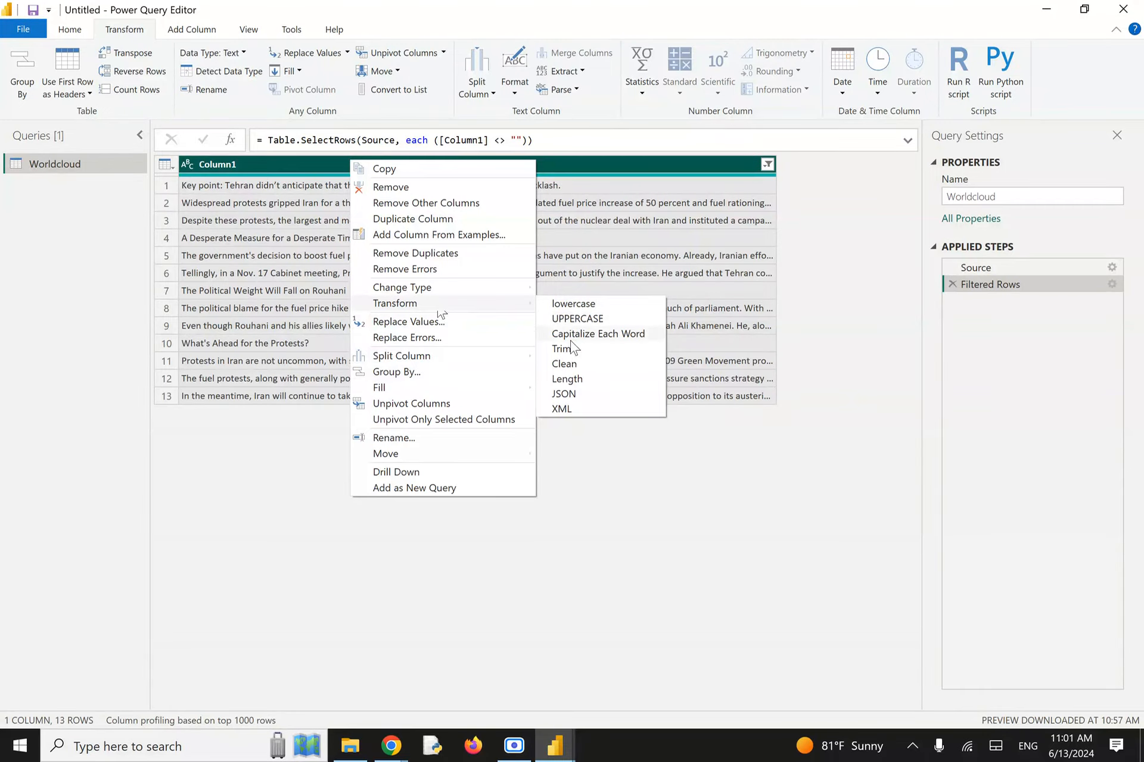
left_click(577, 506)
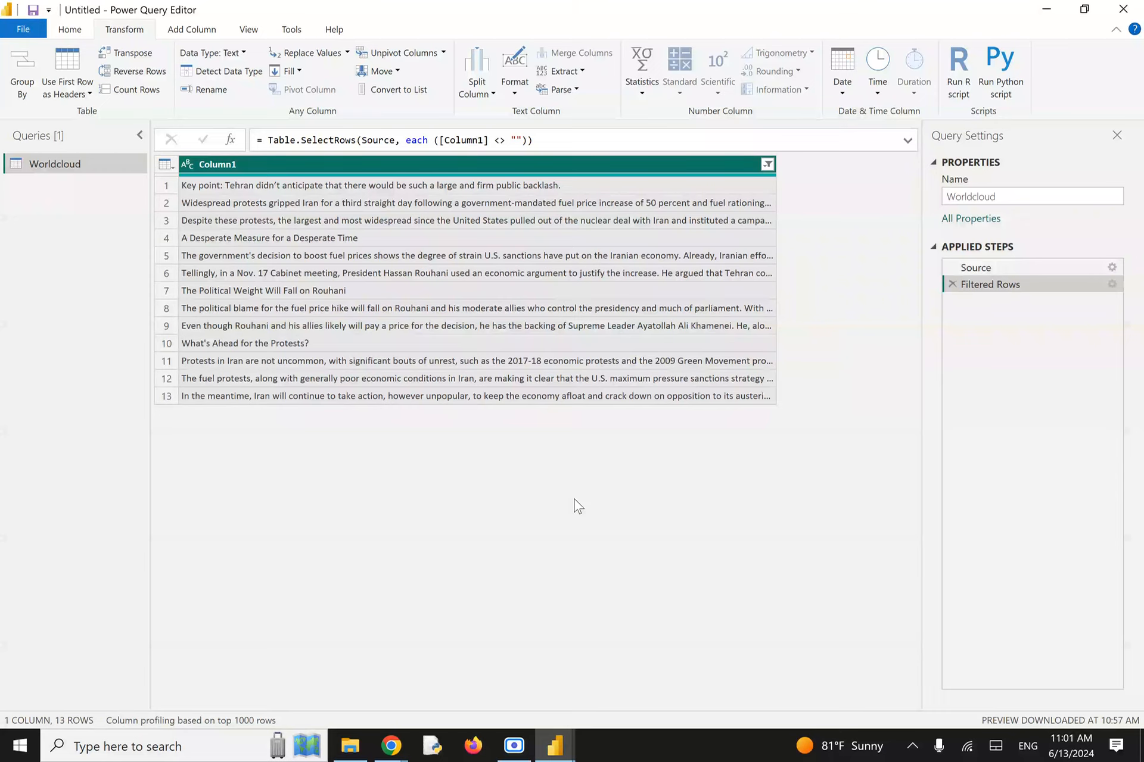
Step: Switch to File Explorer, open Session03 .pptx from the Session03 folder, look through its last slides and close it
left_click(352, 746)
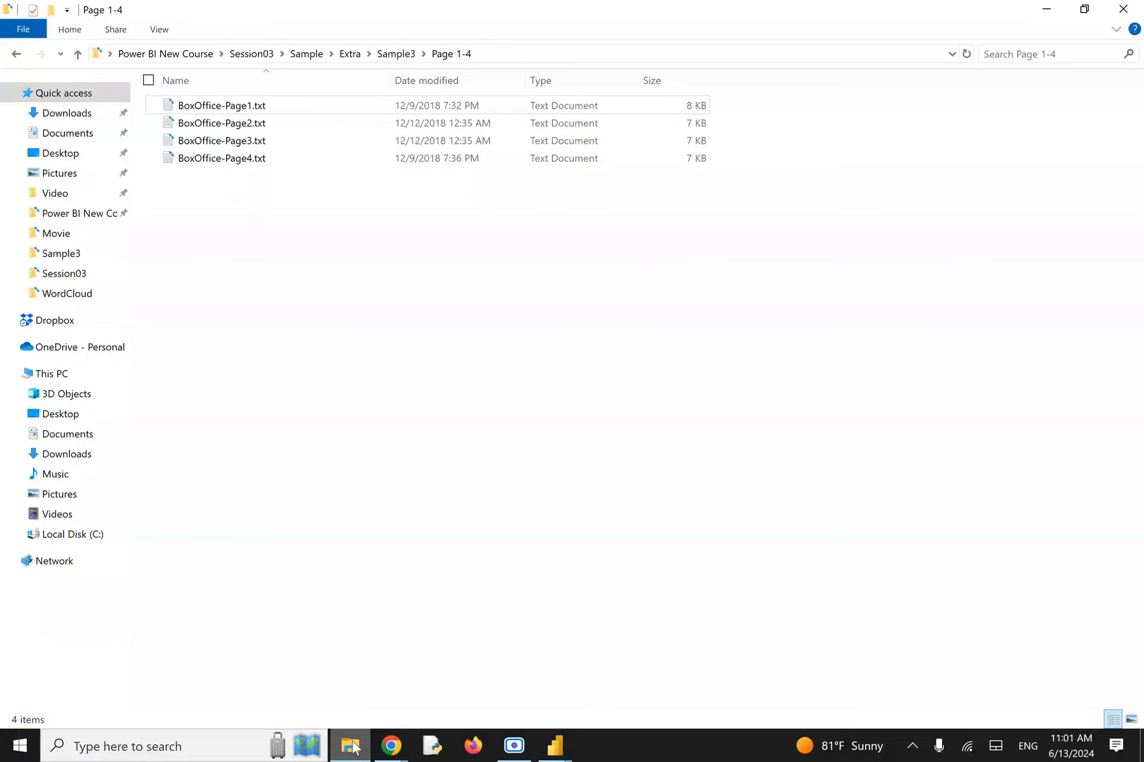
left_click(261, 57)
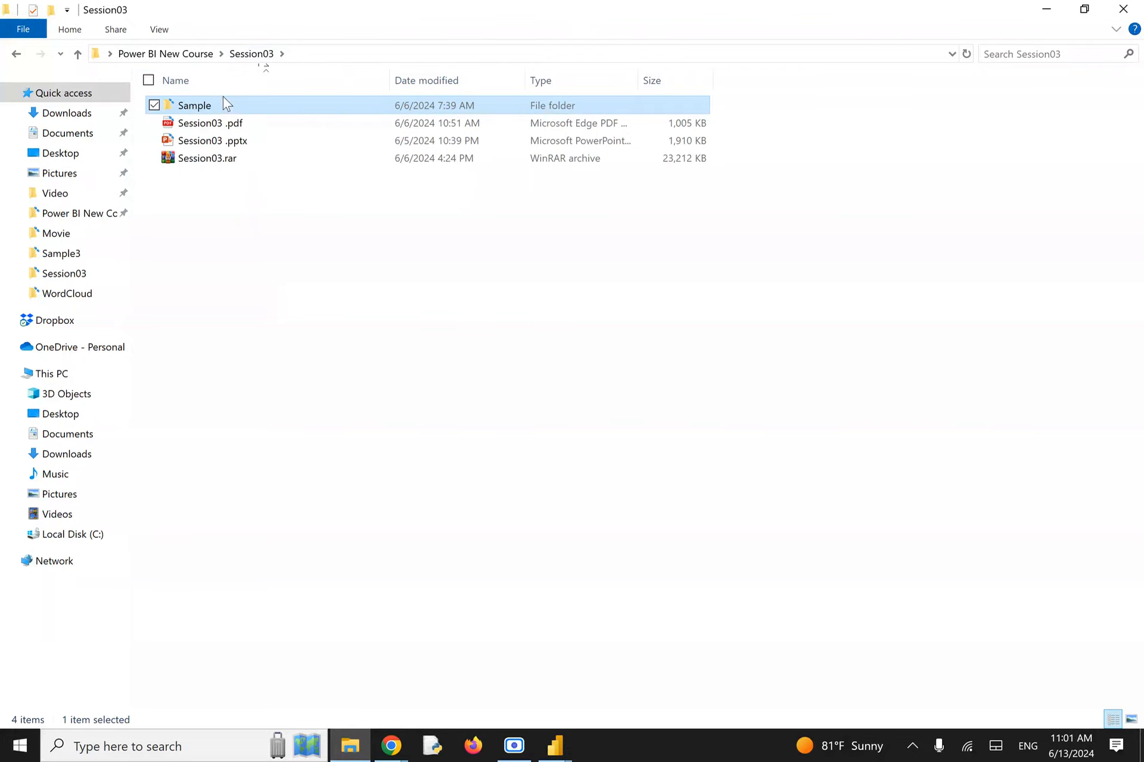
left_click(210, 139)
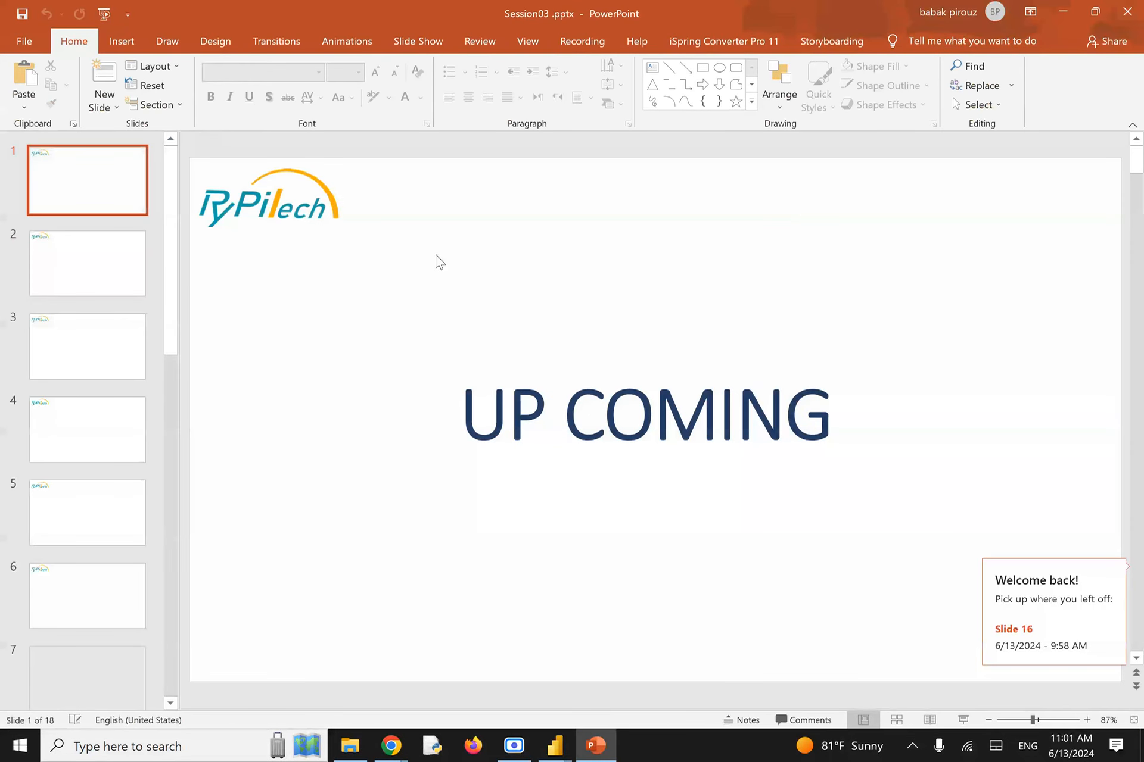
left_click_drag(171, 280, 203, 623)
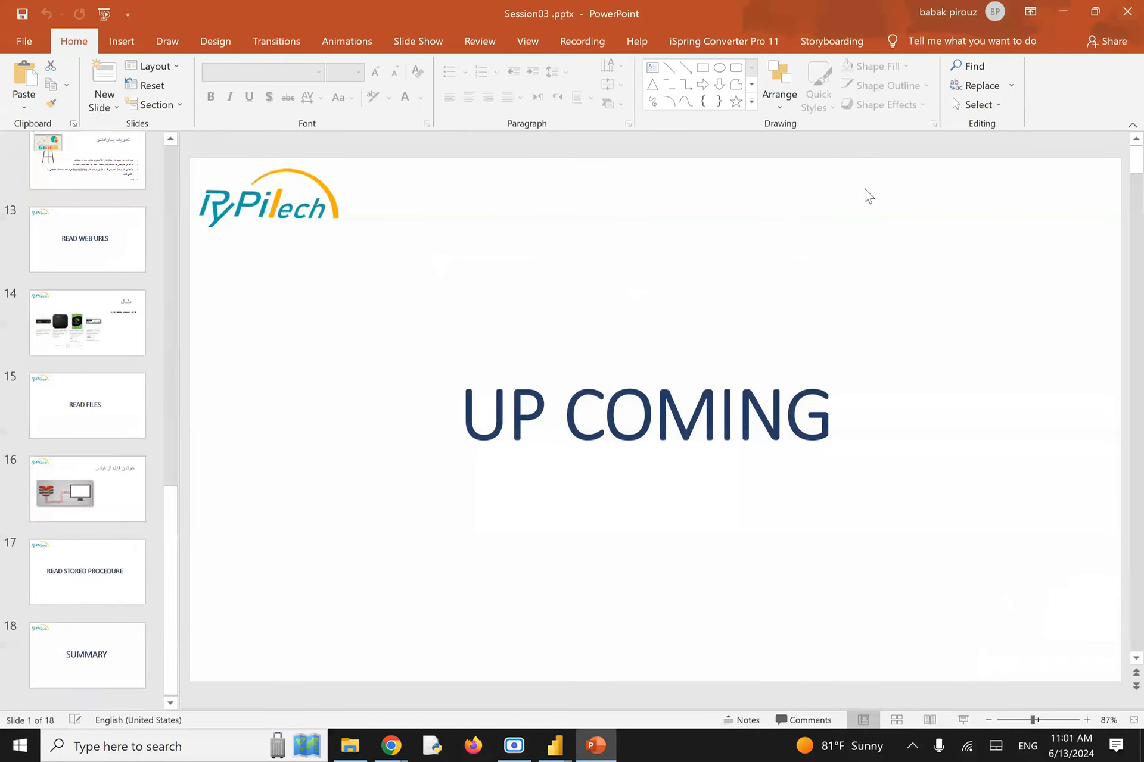
left_click(1127, 13)
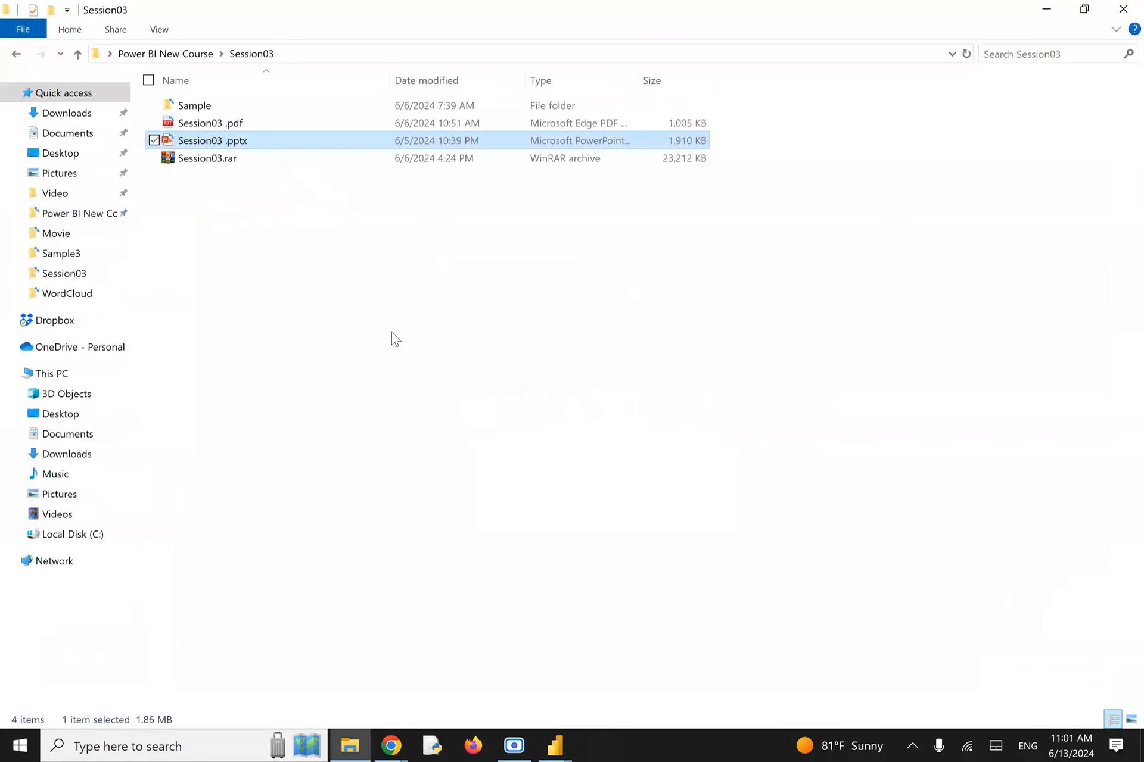
Step: Open Session04-PowerQuery-MQueryLanguage.pptx from the Session04 folder and go to the Dashboard slide, slide 28
left_click(181, 54)
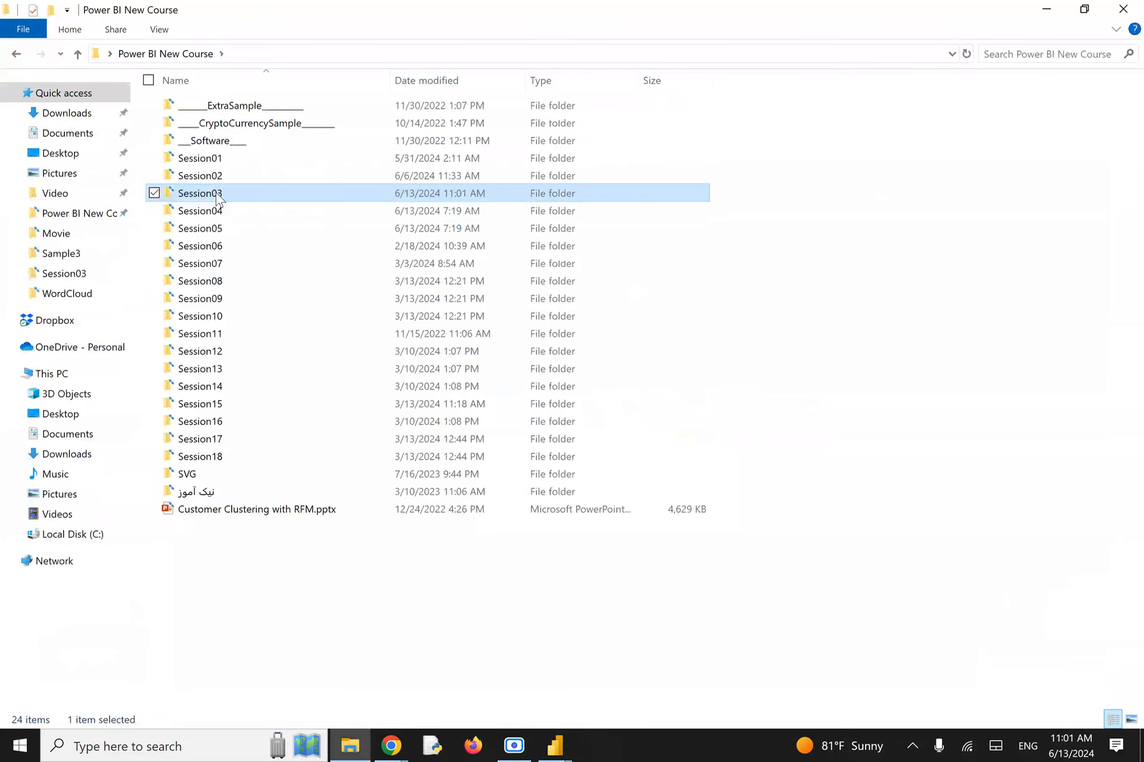
left_click(208, 207)
double_click(208, 209)
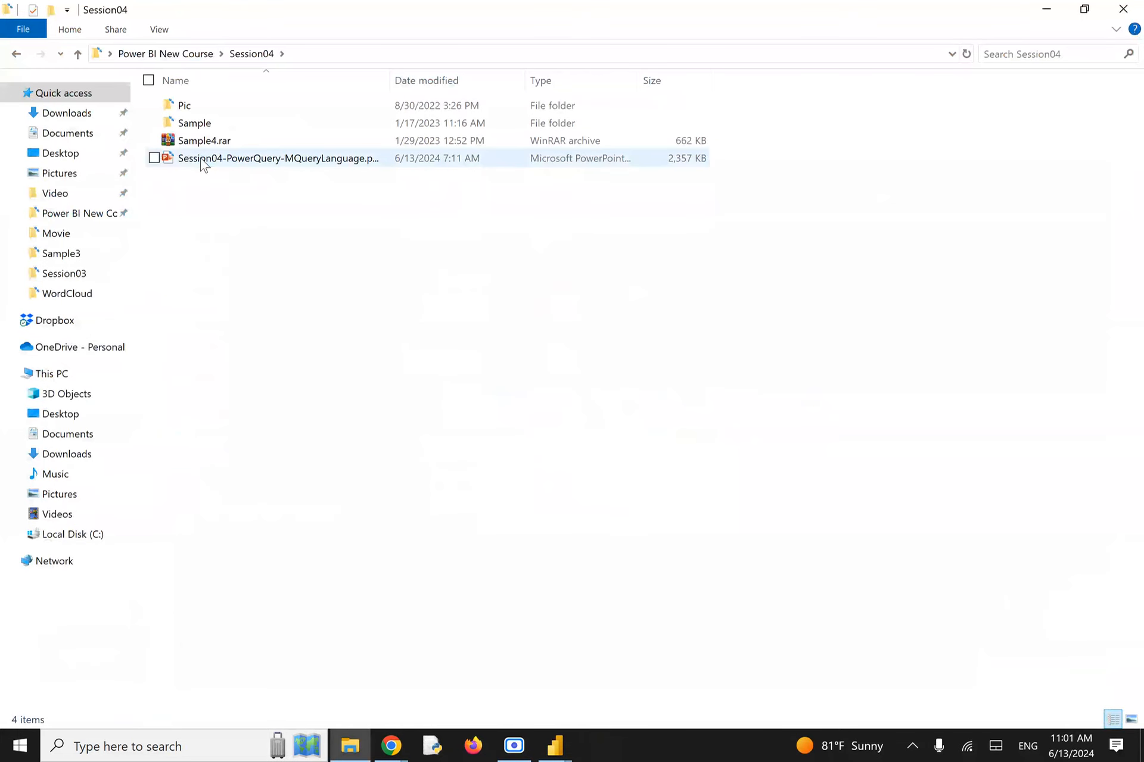
left_click(202, 161)
double_click(203, 161)
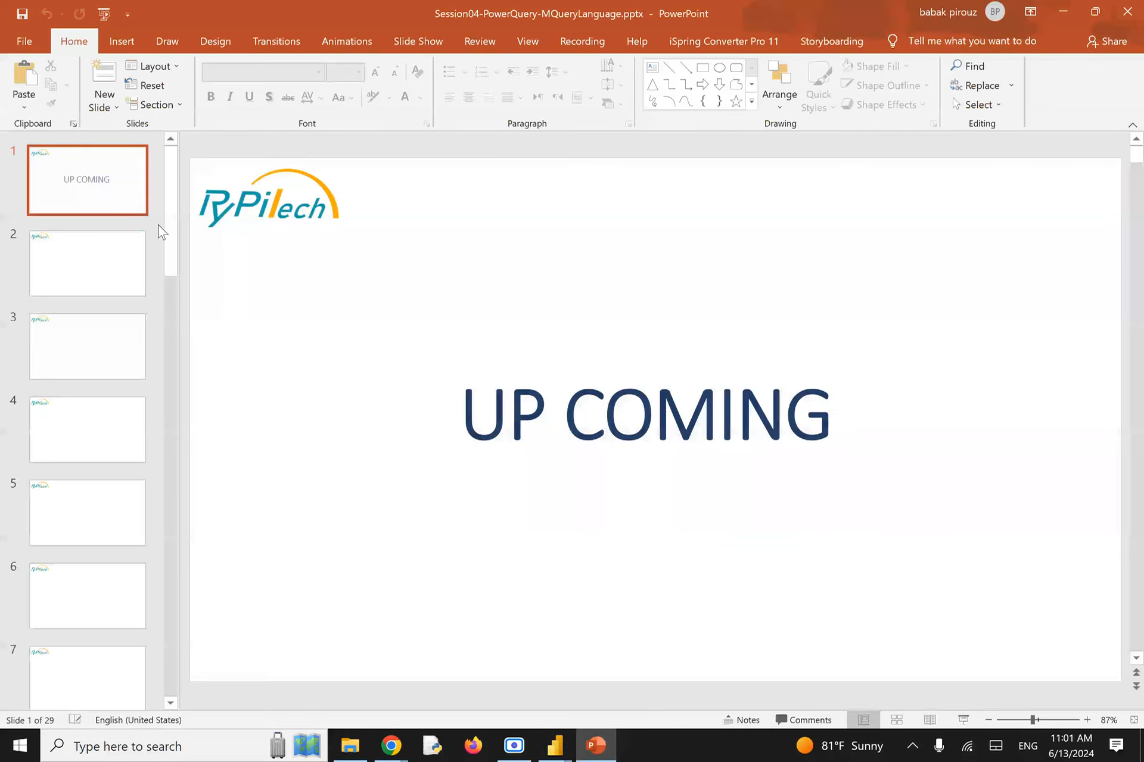
scroll(162, 232, "down", 15)
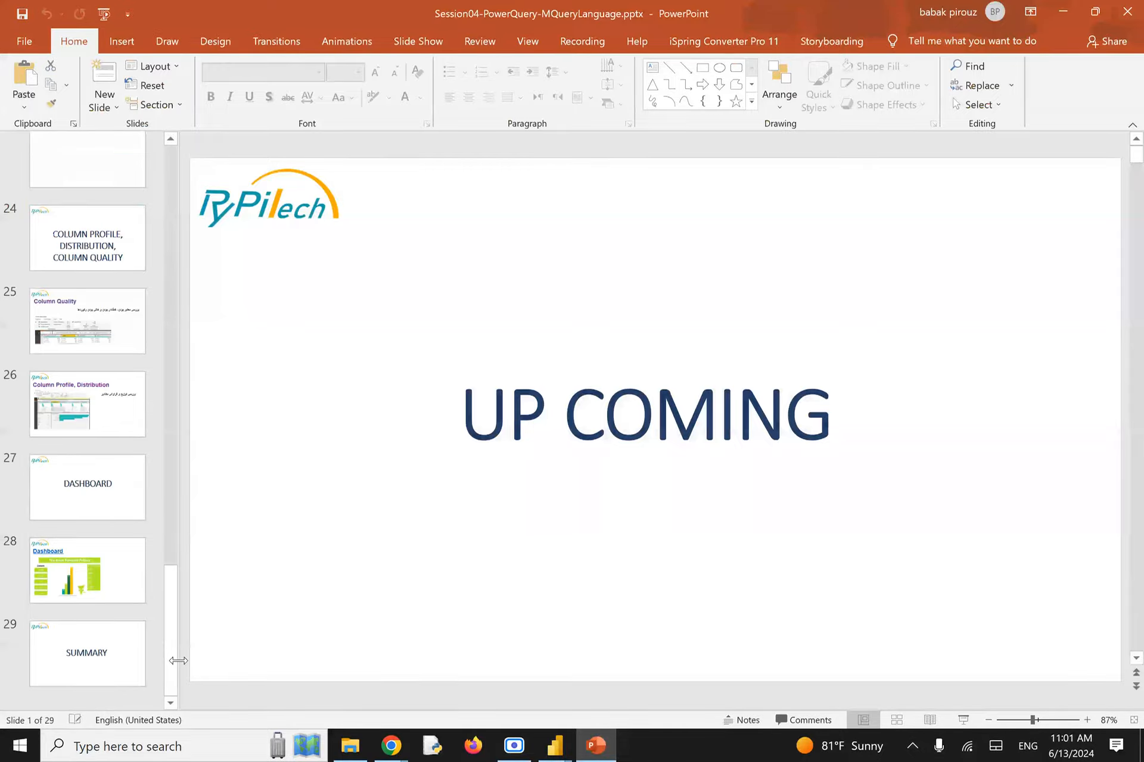
left_click(88, 554)
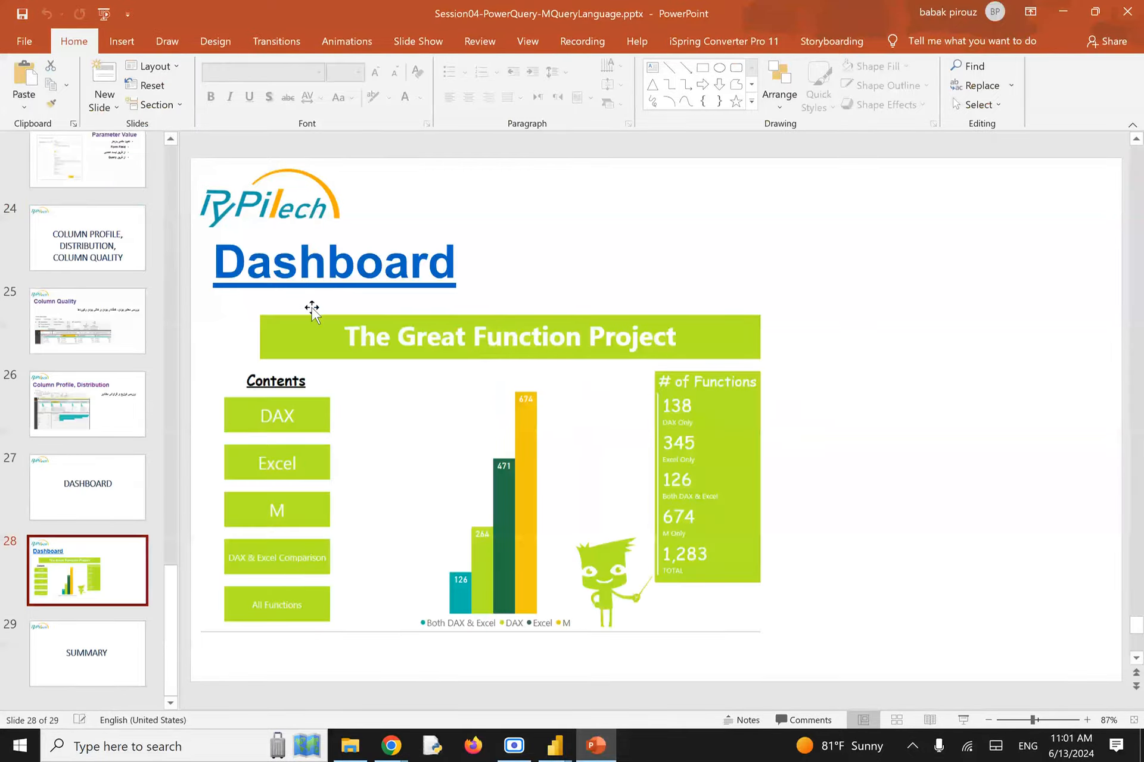
Step: Copy the hyperlink of the slide's Dashboard heading and open it in a new Chrome tab
right_click(326, 272)
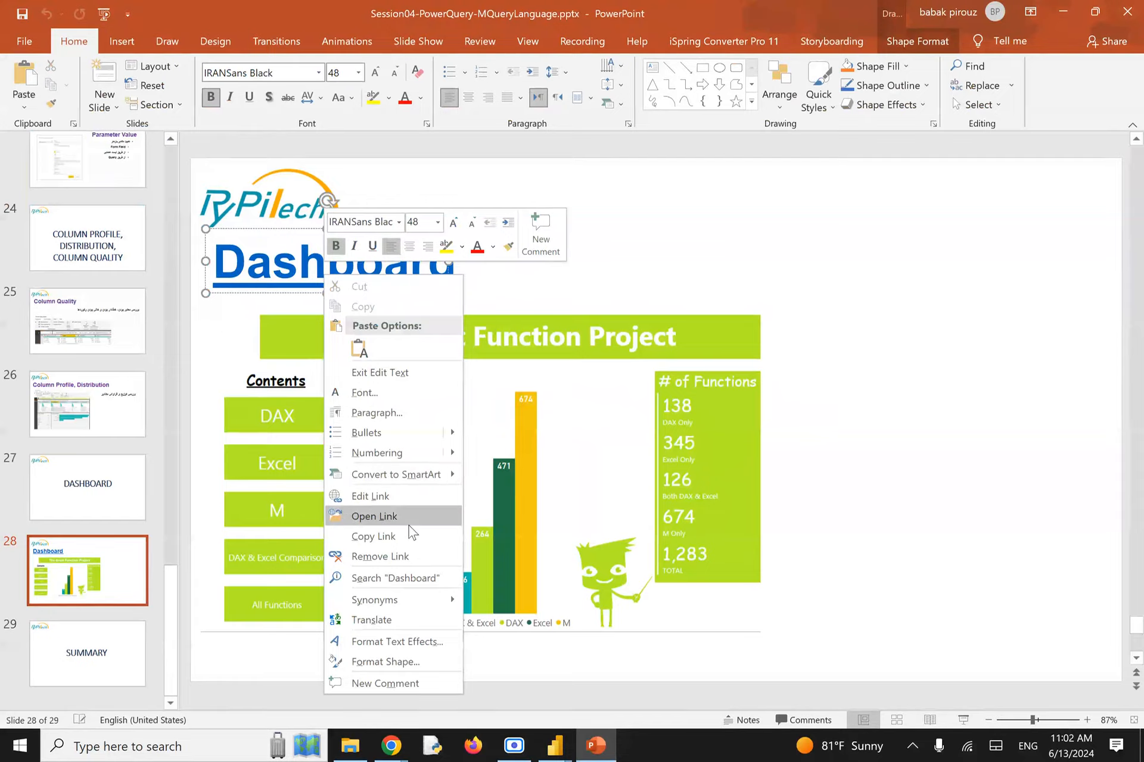
left_click(475, 652)
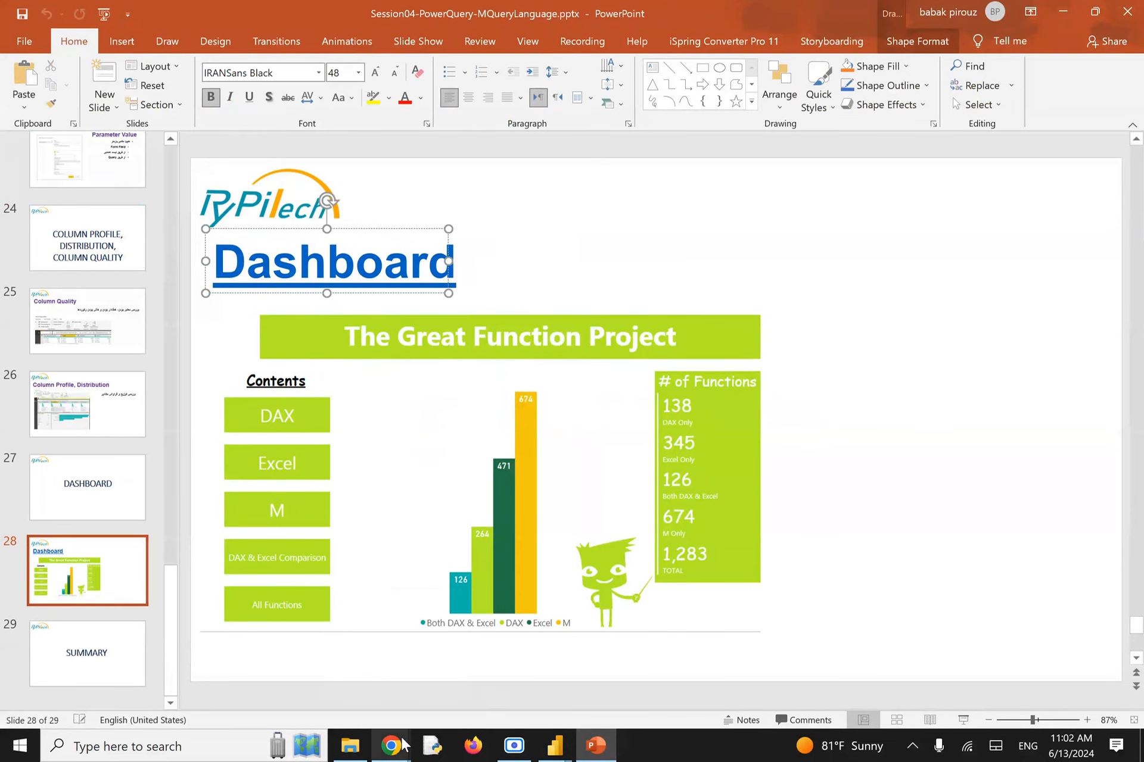
mouse_move(397, 750)
left_click(265, 683)
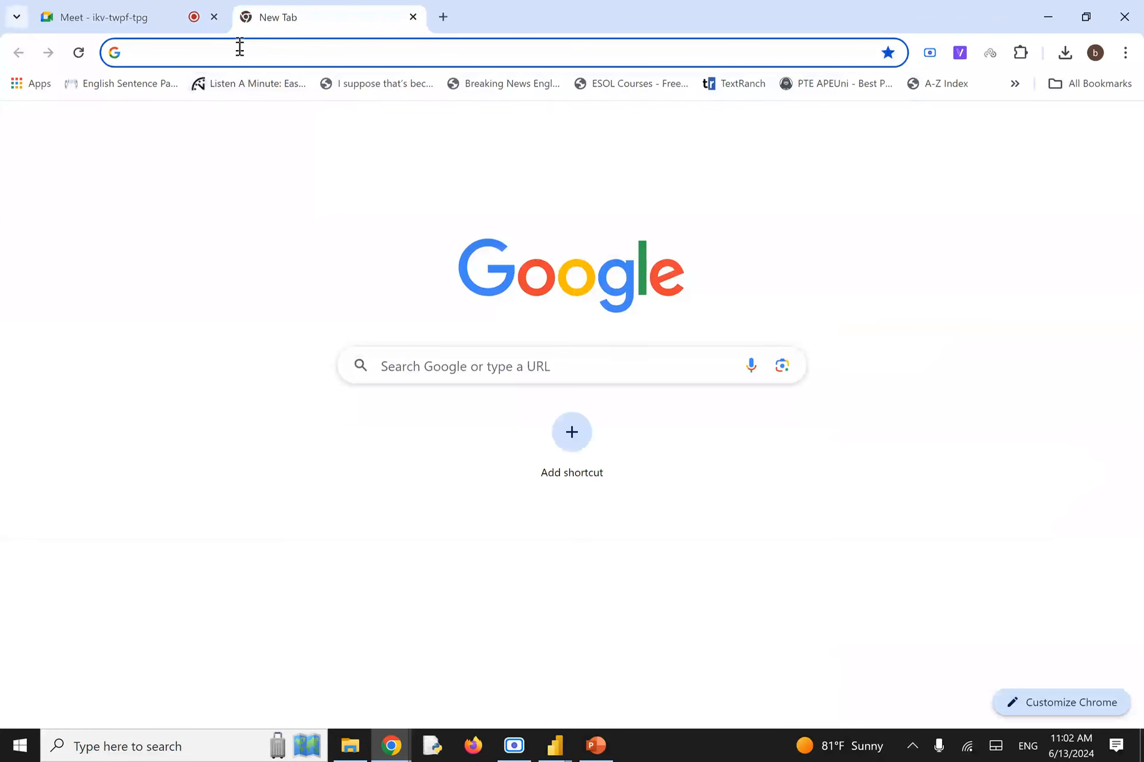
key("ctrl+v")
key("Return")
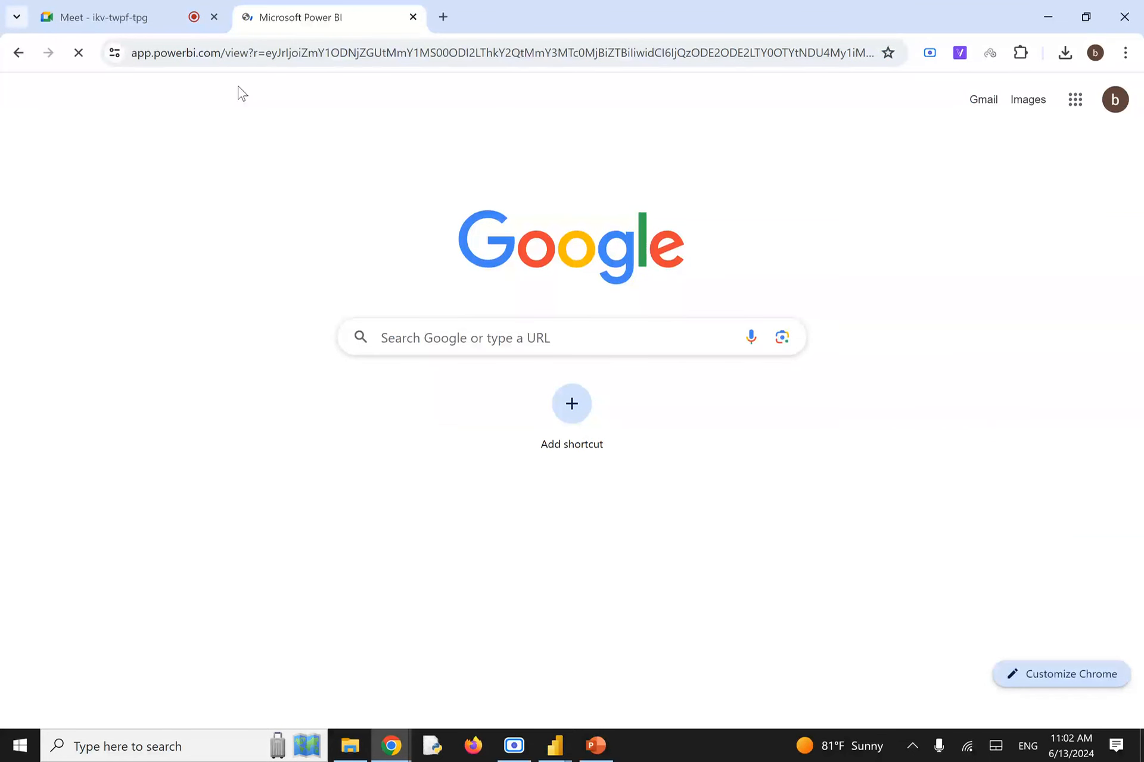
Step: Switch back to Power Query Editor and start a custom column whose formula begins with Text.Select([Column1],
left_click(557, 747)
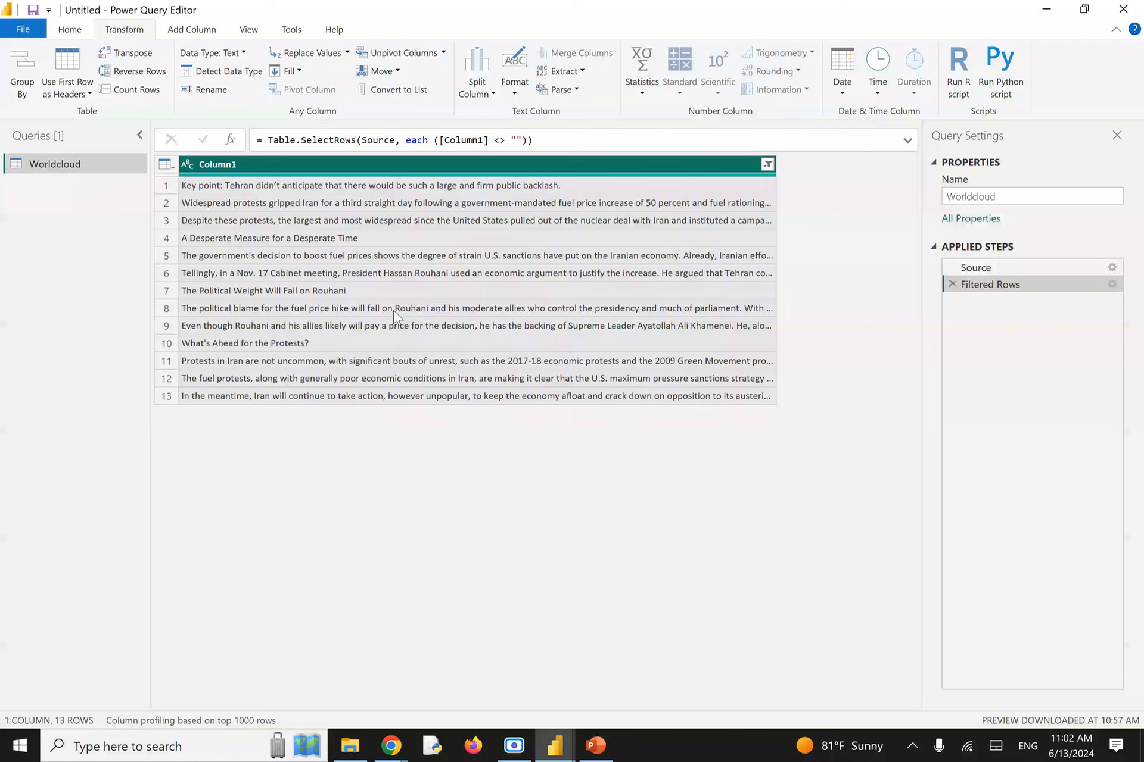
left_click(197, 31)
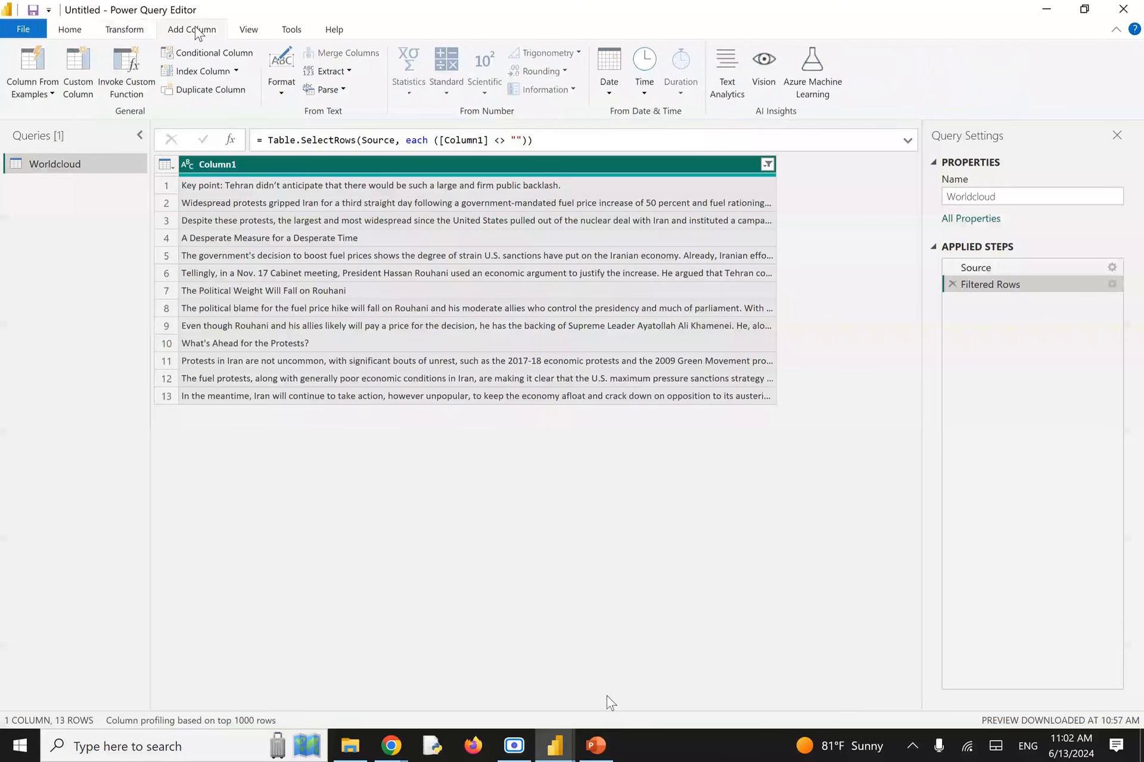
left_click(81, 78)
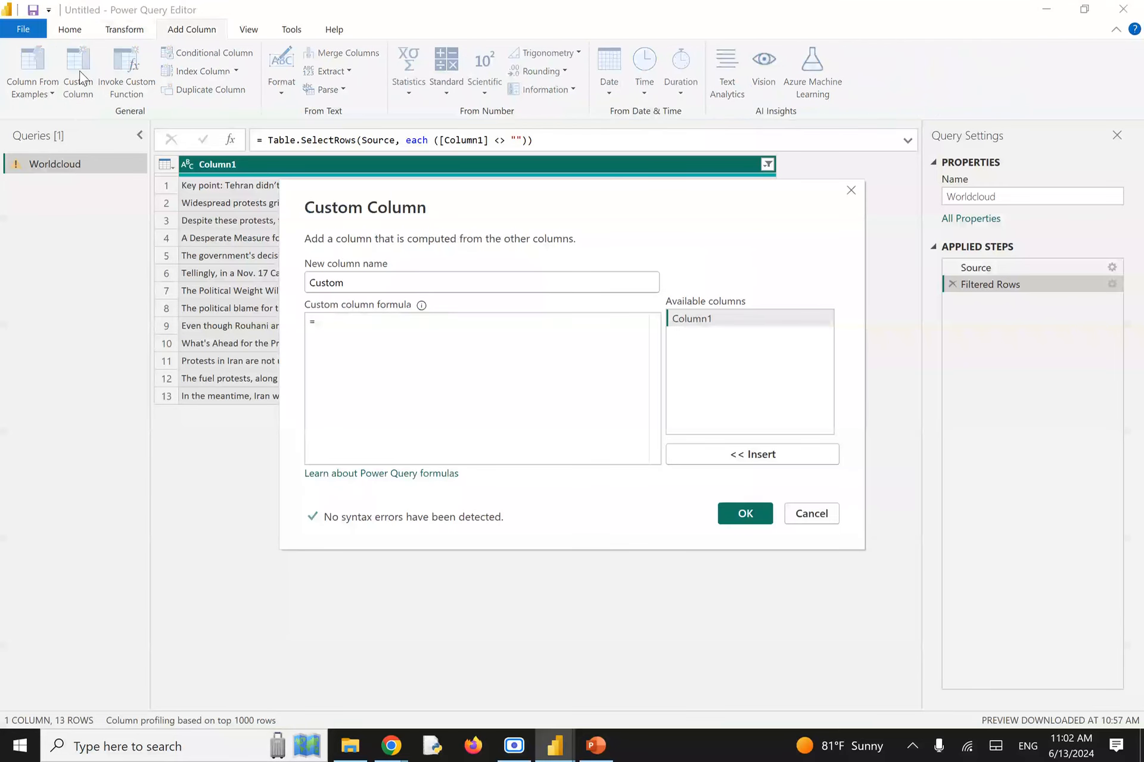
left_click(356, 324)
type("Text.")
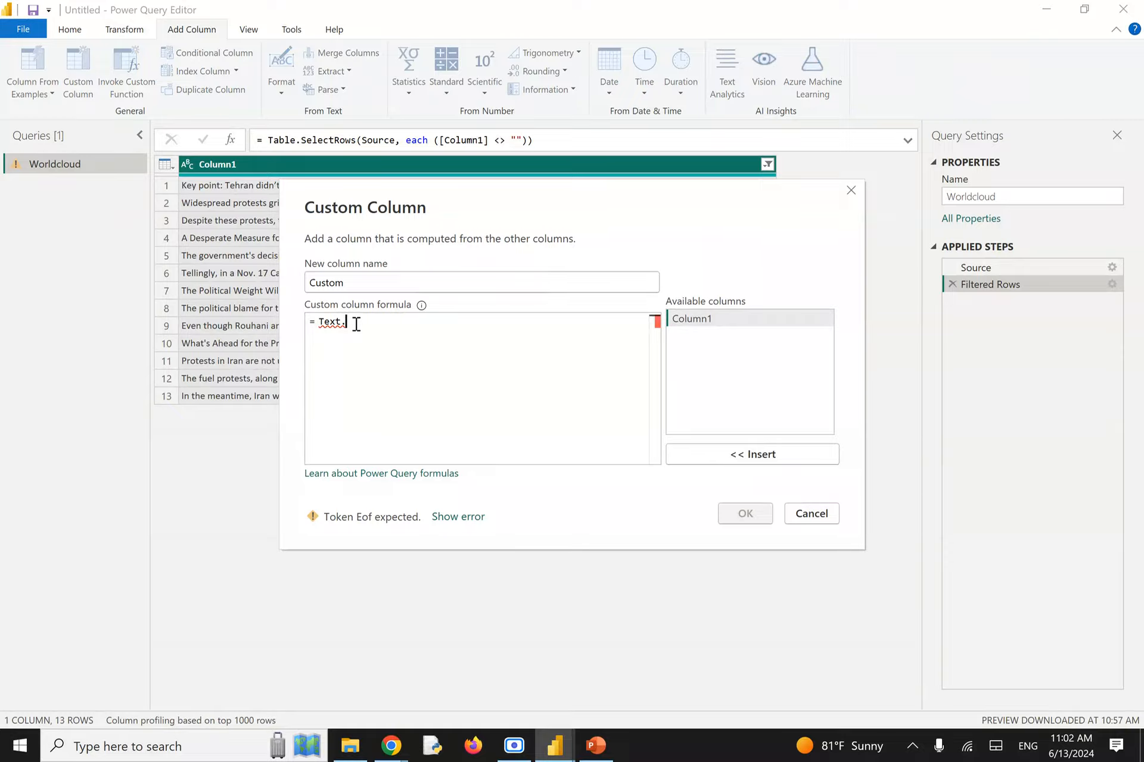
key("ctrl+space")
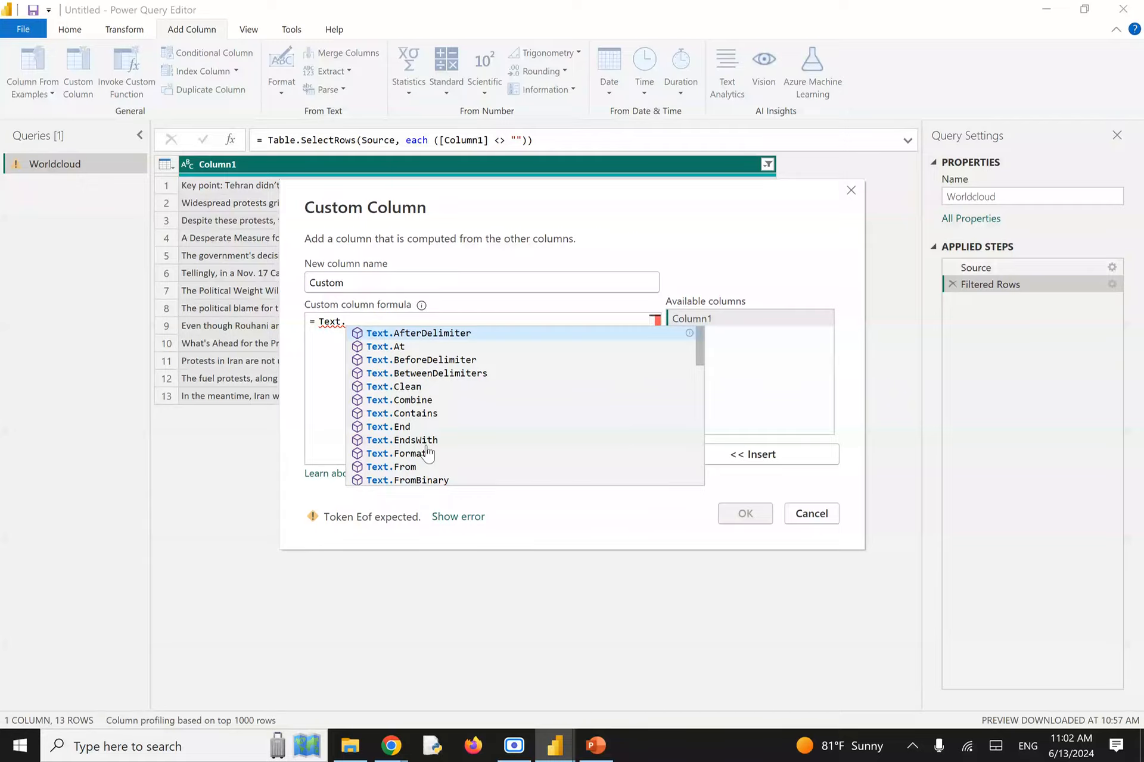
type("Select")
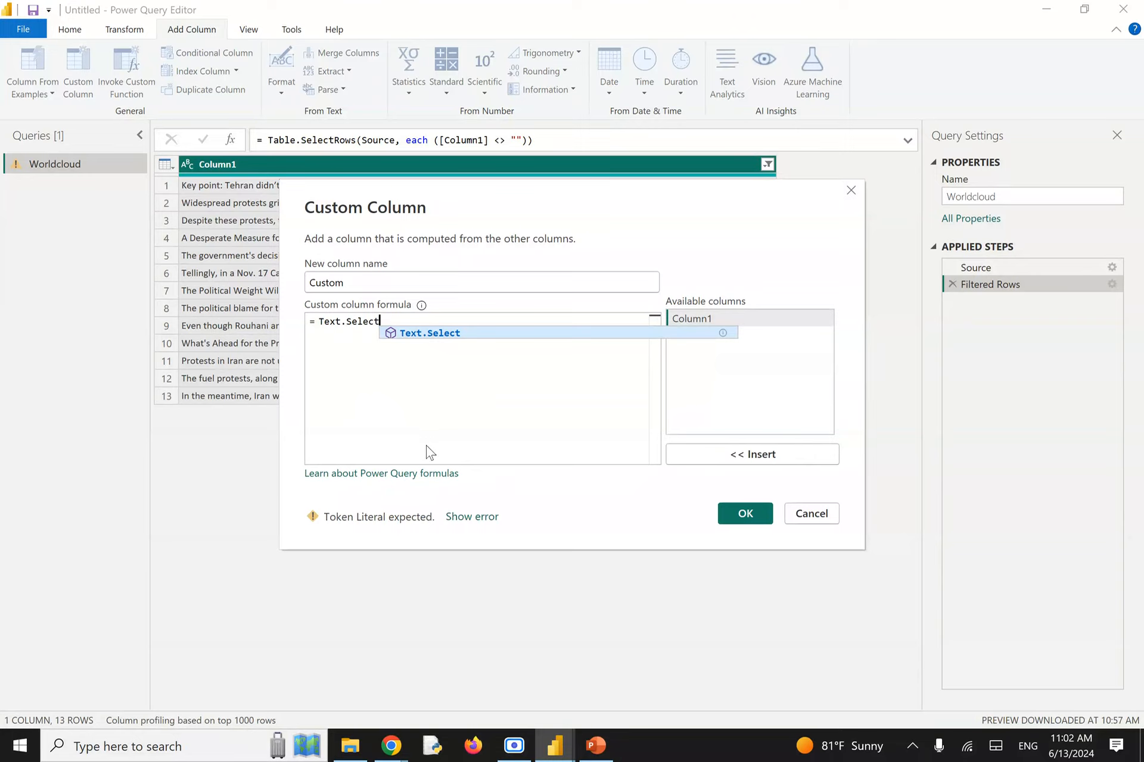
type("(")
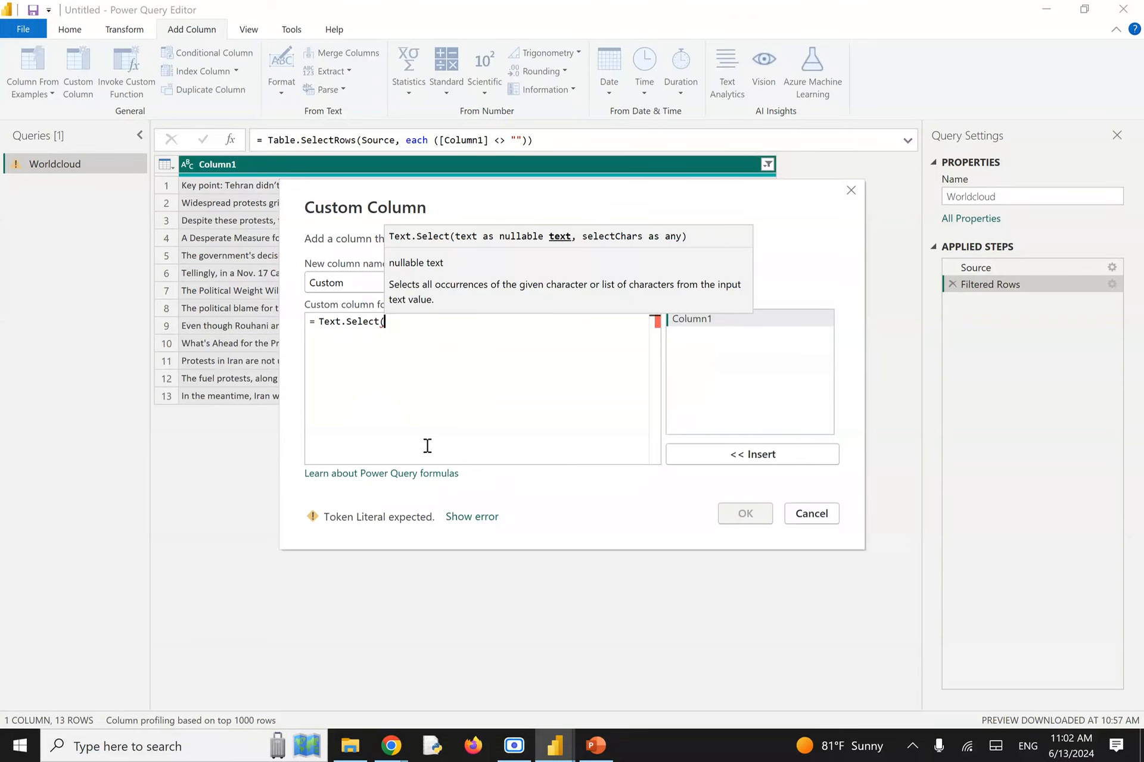
double_click(691, 319)
type(",")
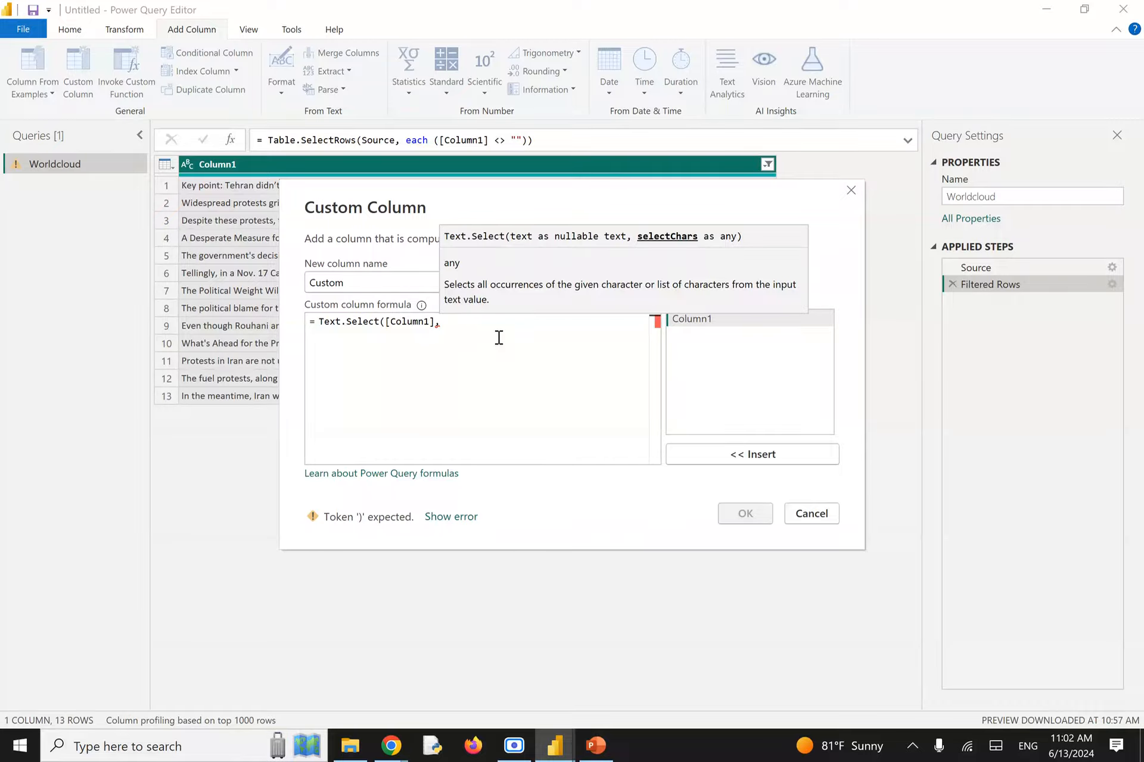
Step: Give Text.Select a character list in braces containing the lowercase range "a".."z" and close the function
type("{})")
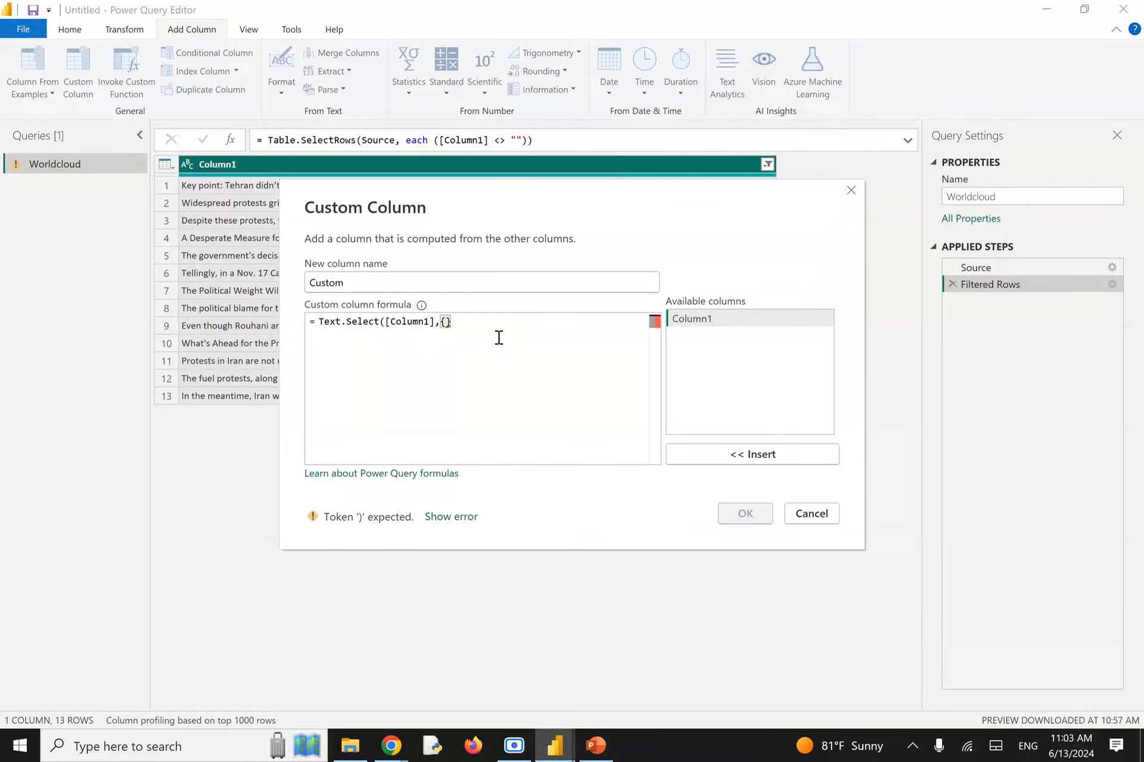
key("Left")
key("Left")
type("\"\"")
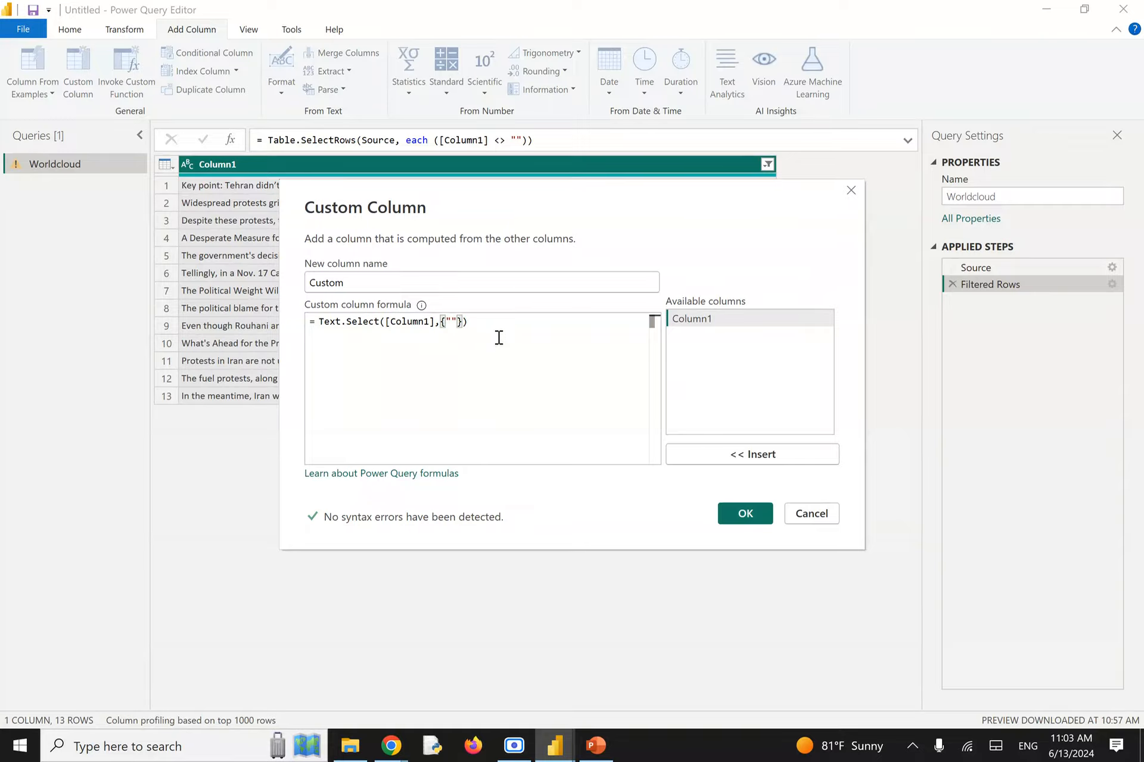
type("a")
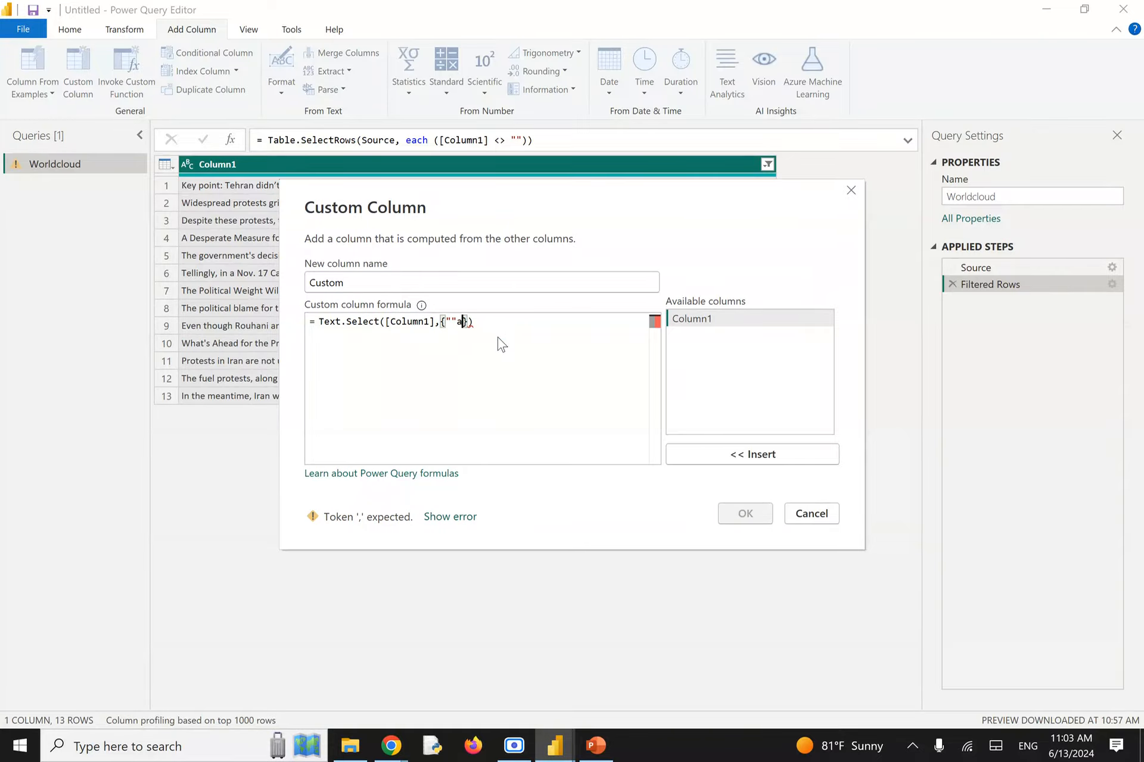
key("BackSpace")
key("Left")
type("a")
key("Right")
type("..")
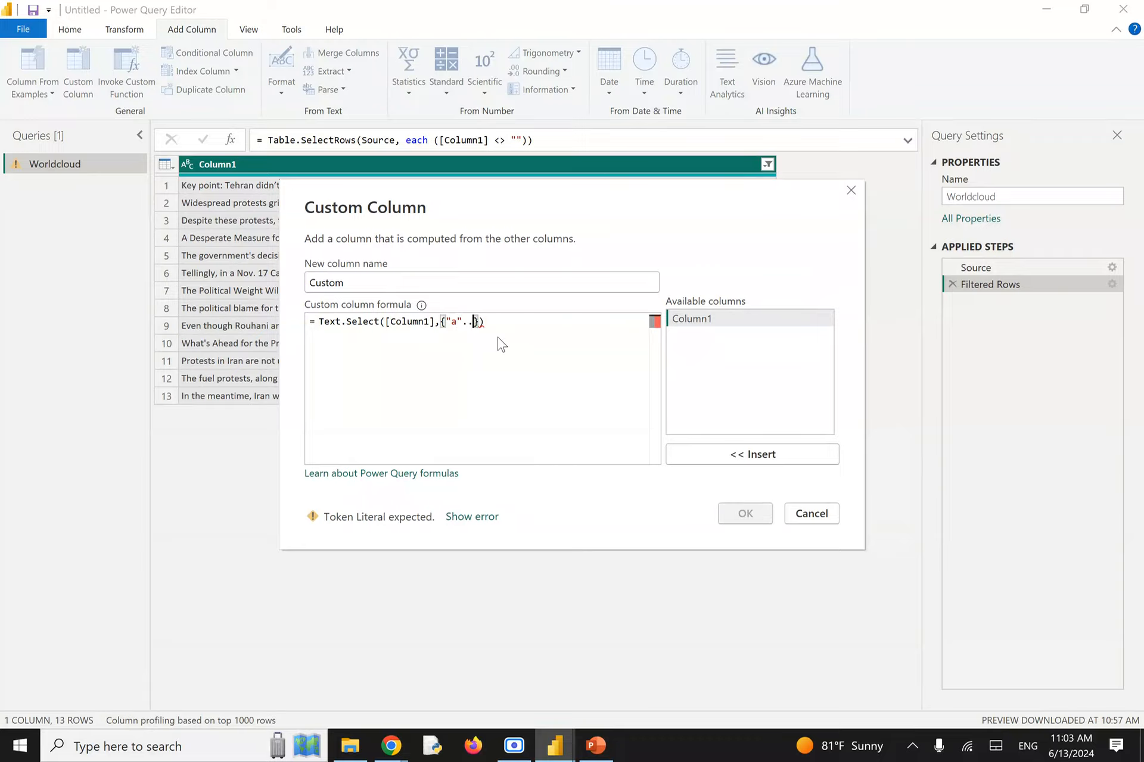
type("\"z")
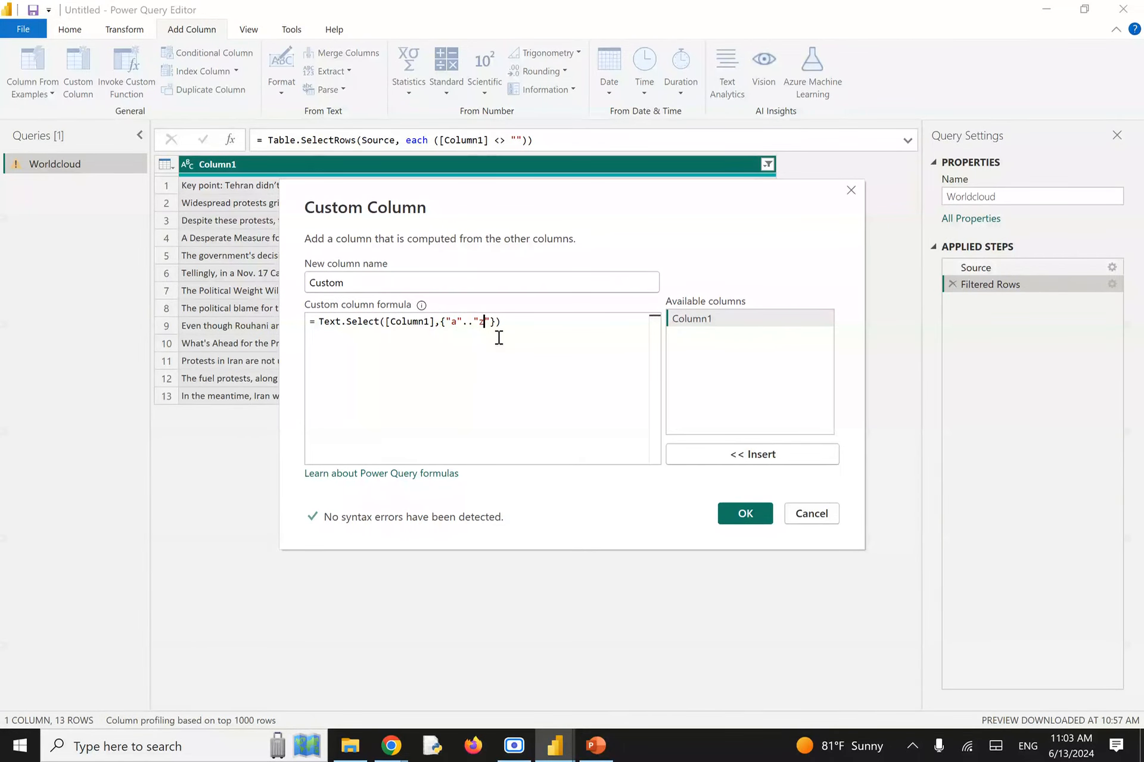
Step: Extend the character list with the ranges "A".."Z" and "0".."9", and create the custom column
key("Right")
type(",\"A")
key("Right")
type("..\"Z")
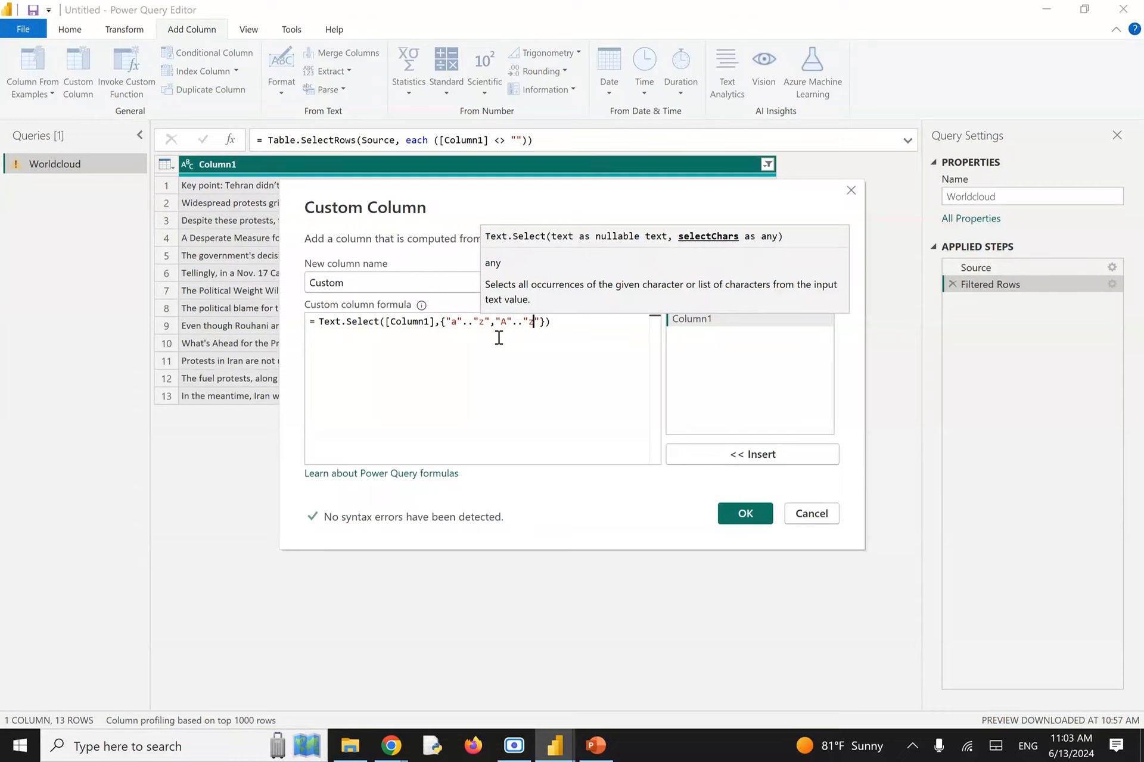
key("Right")
type(",")
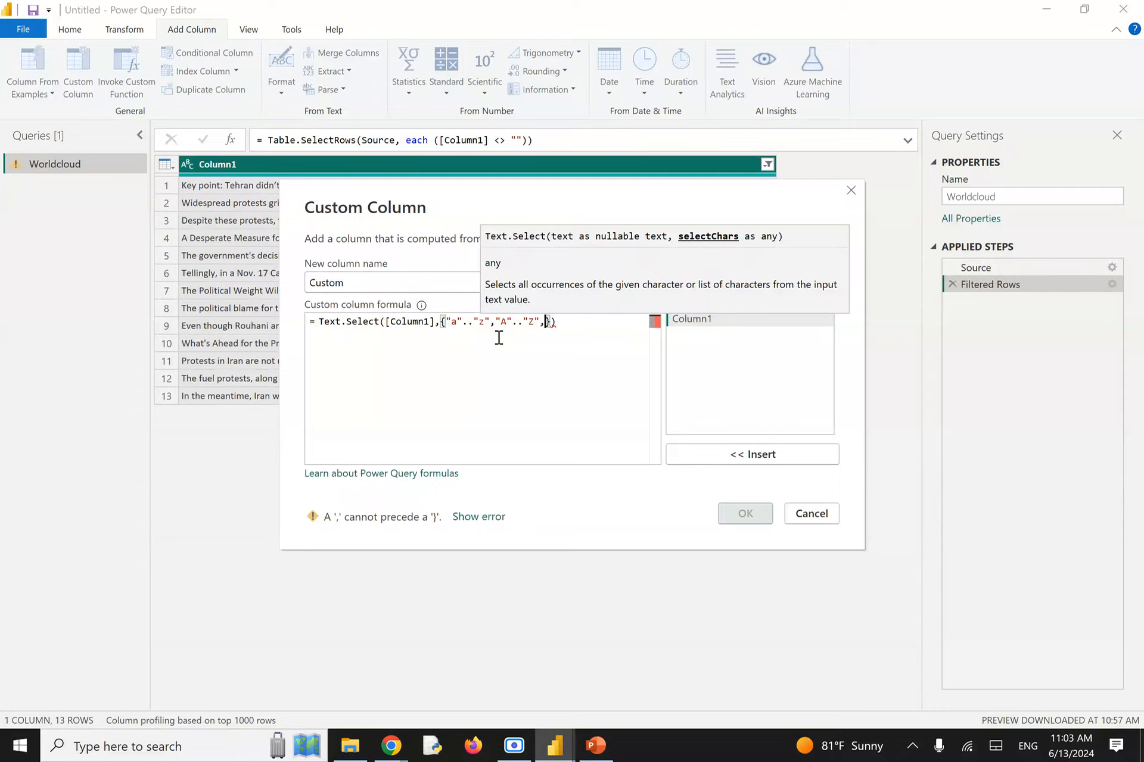
type("\"0")
key("Right")
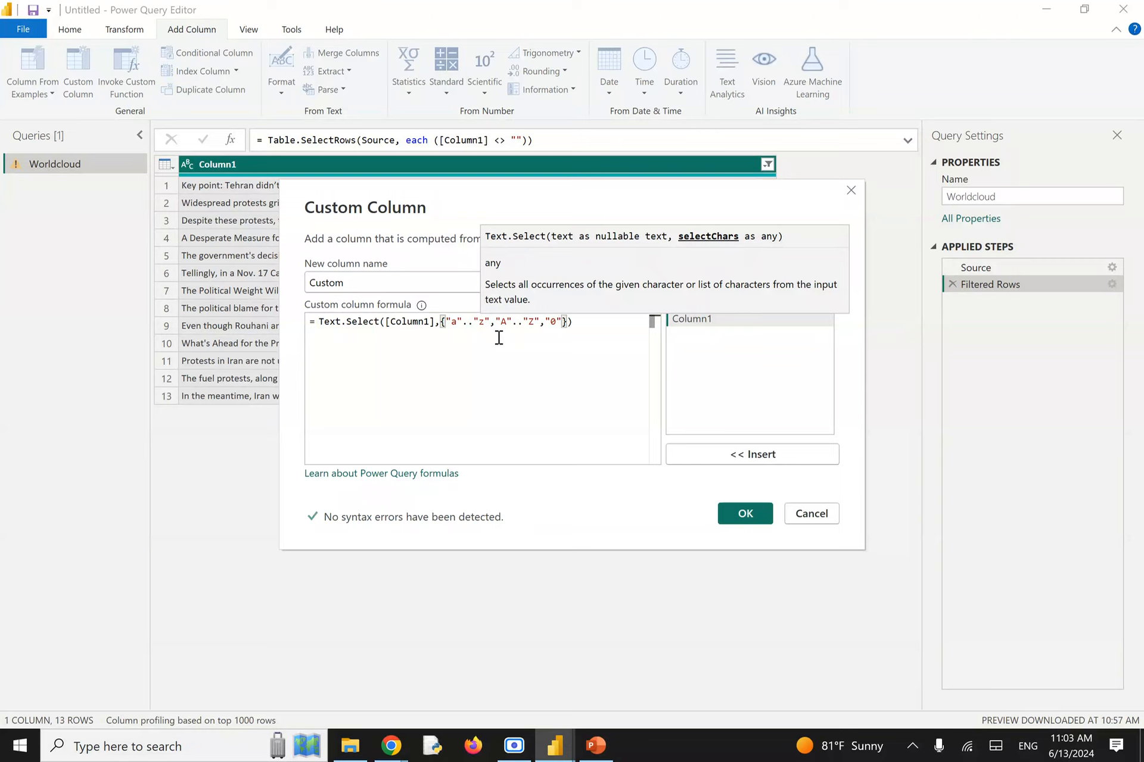
type("..")
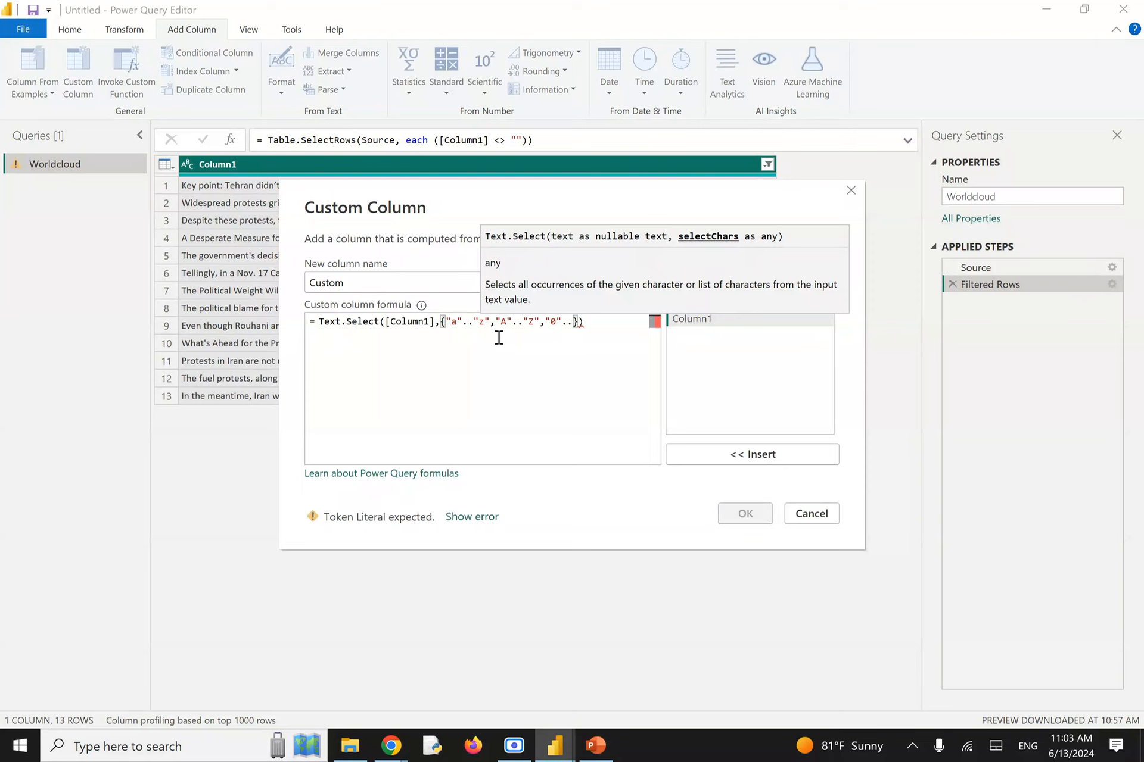
type("\"9")
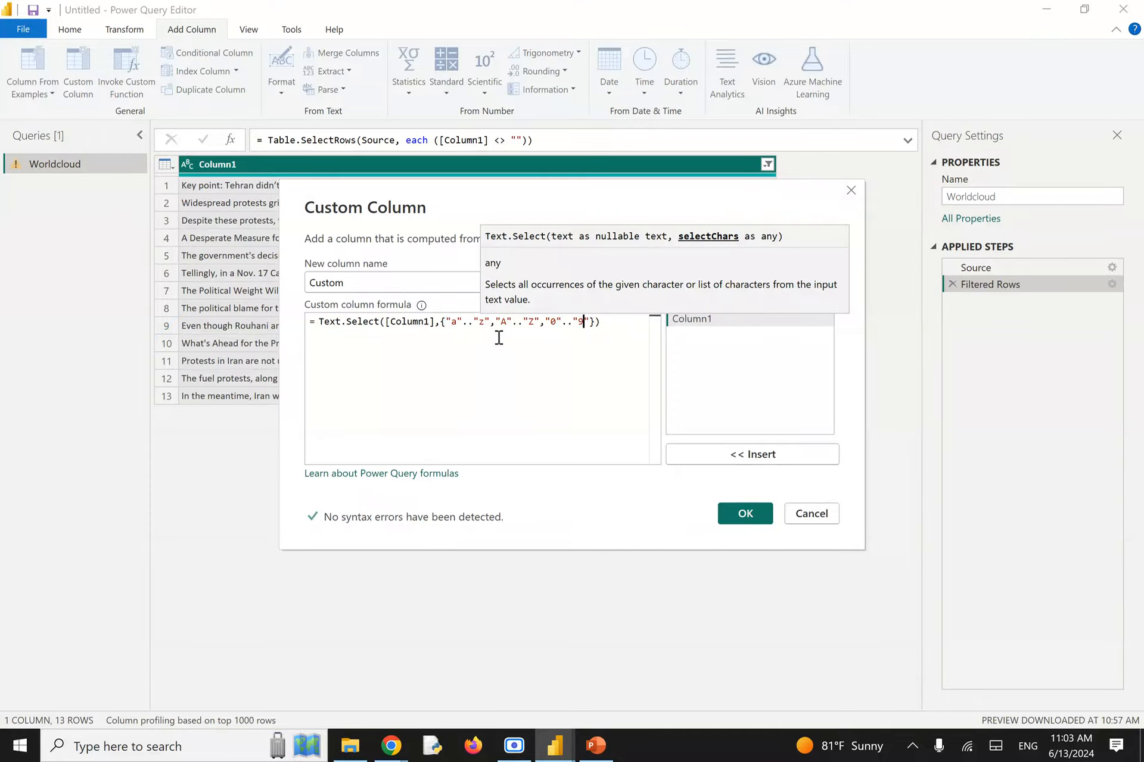
left_click(742, 516)
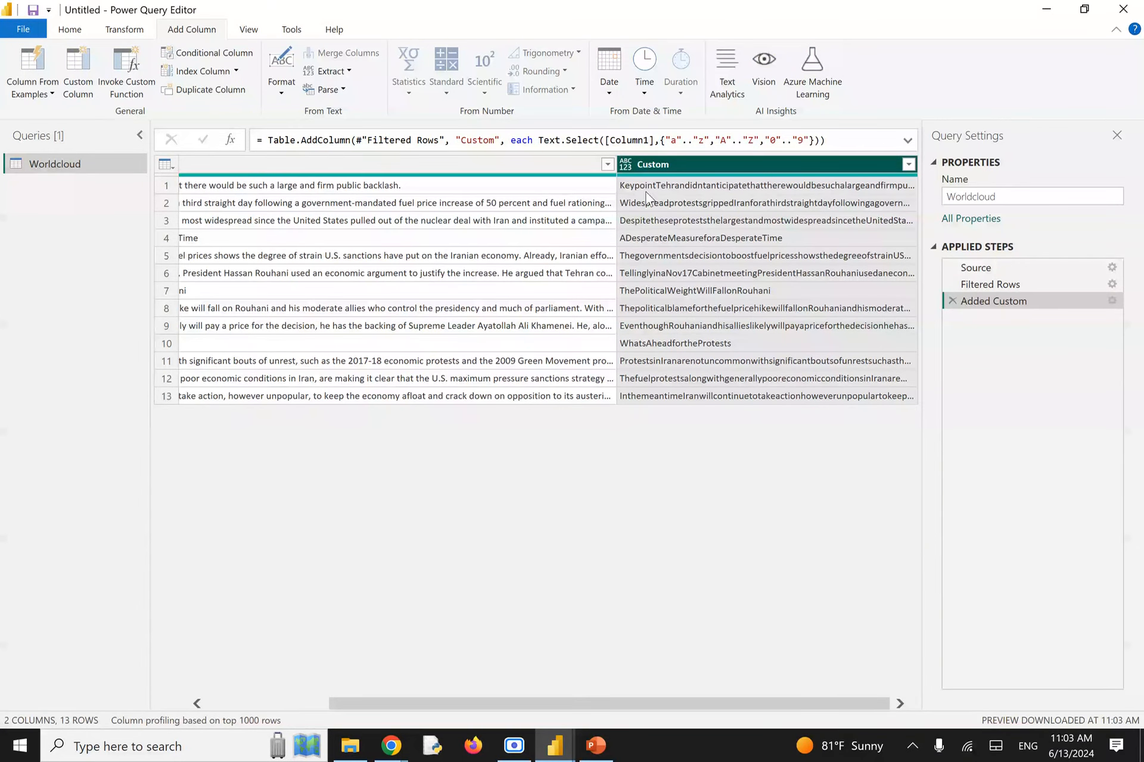
Step: Edit the Added Custom step so its Text.Select character list also keeps the space character " "
left_click(1112, 300)
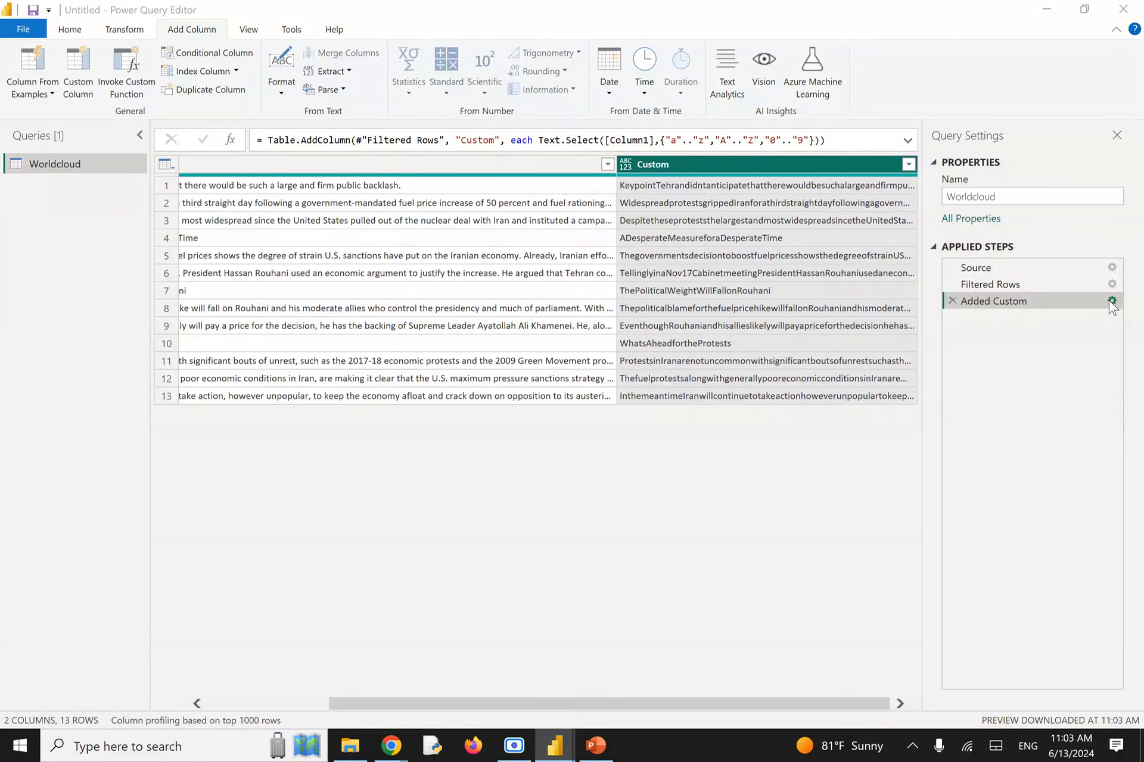
left_click(593, 321)
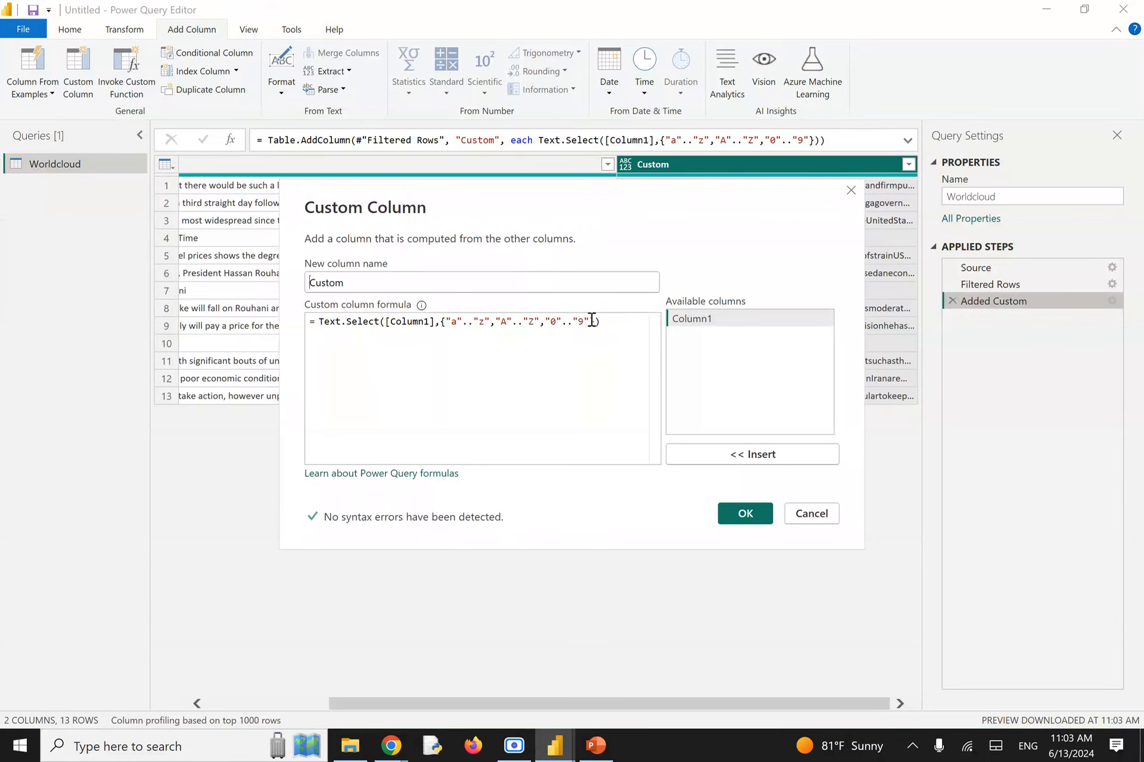
type(",")
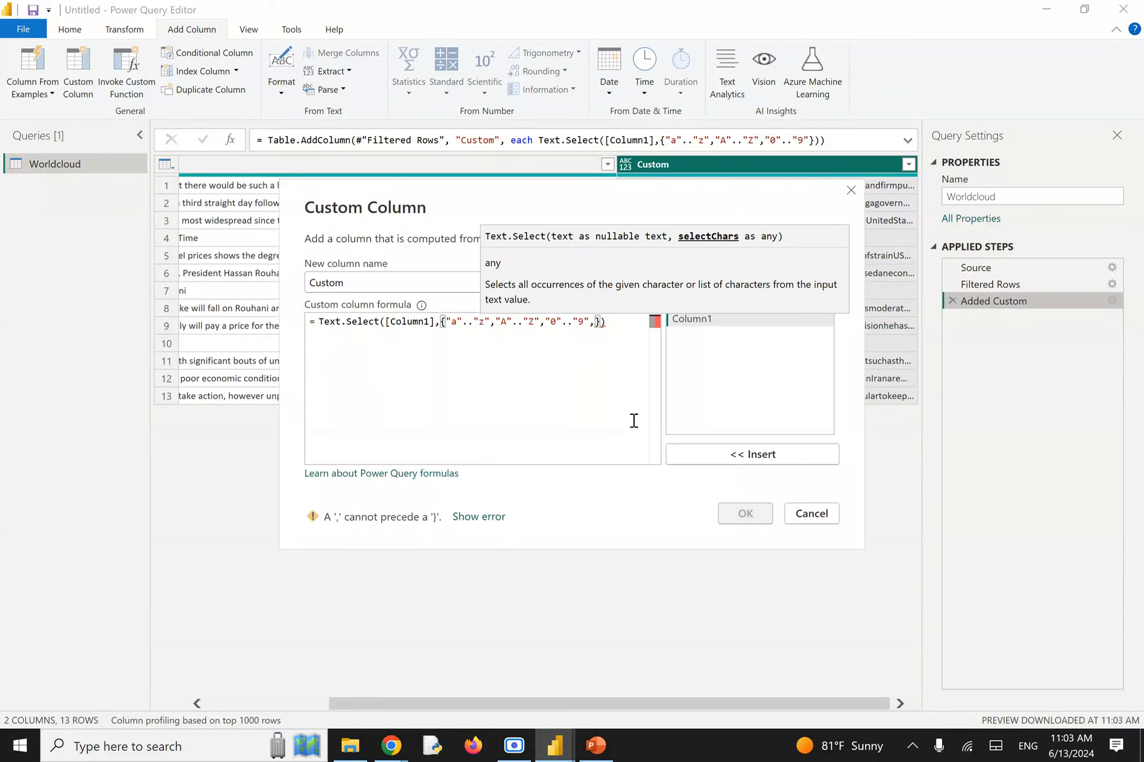
type("\" \"")
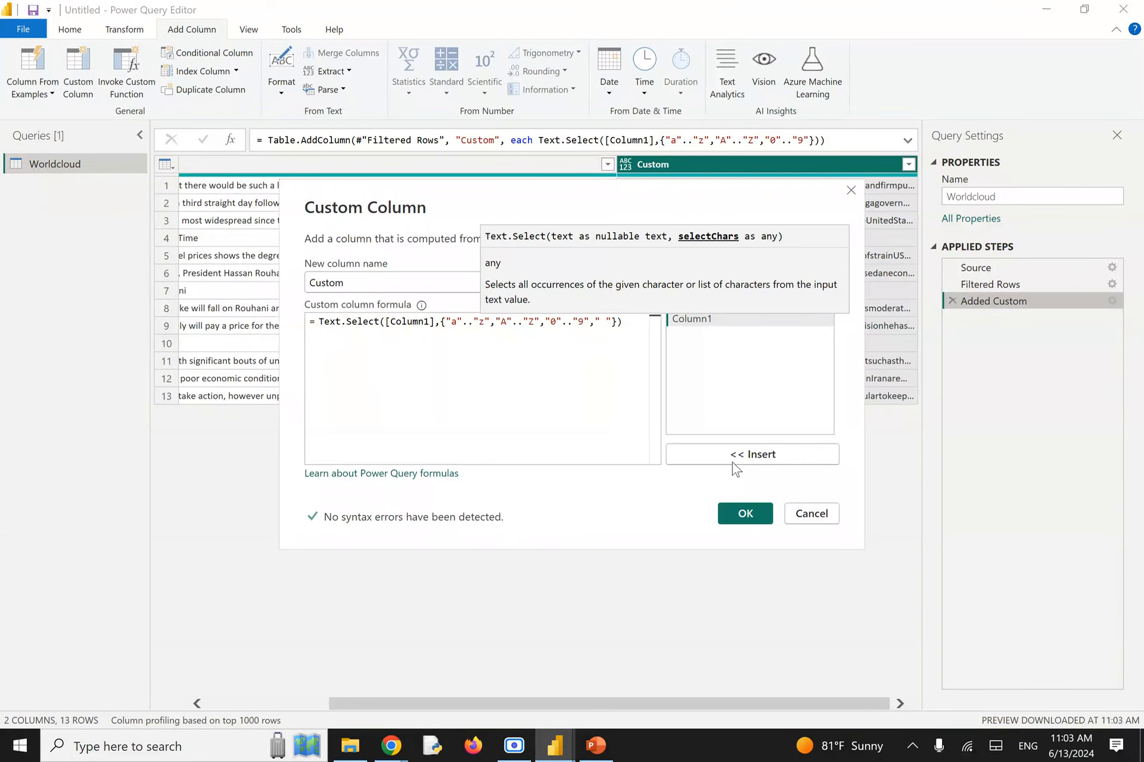
left_click(745, 513)
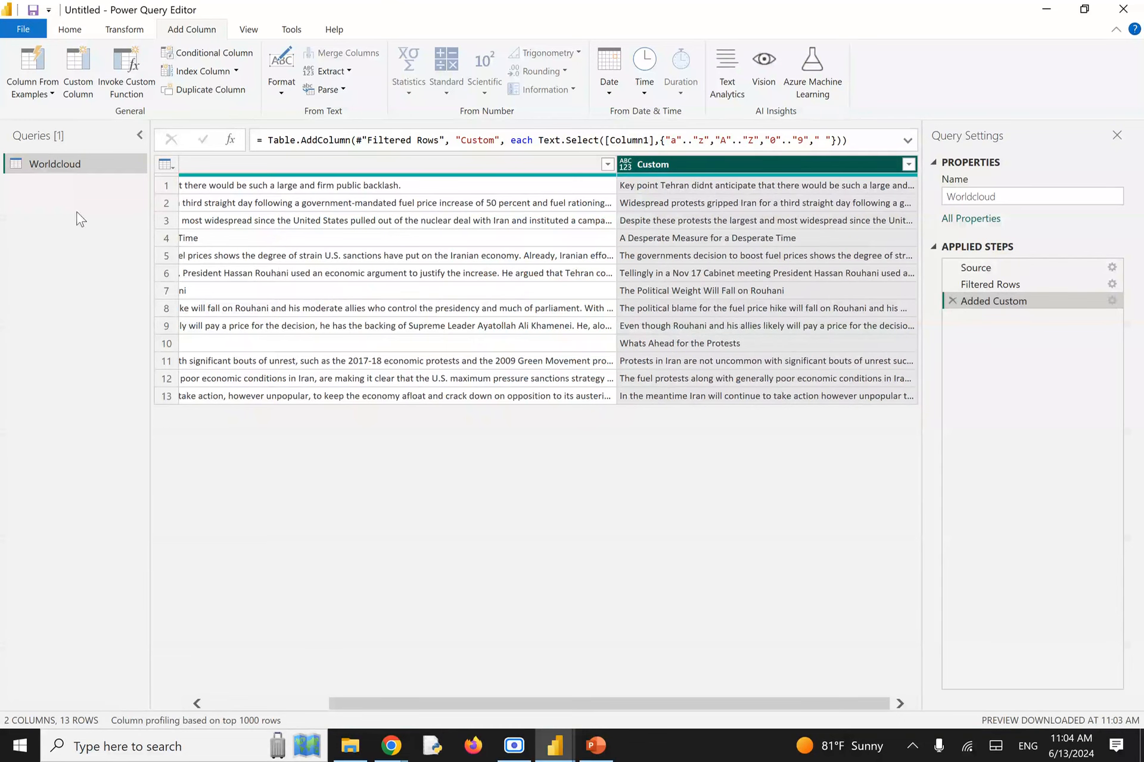
Step: Reopen the Added Custom step's formula and select its whole character list, including both braces but not the closing parenthesis
left_click_drag(454, 705, 324, 706)
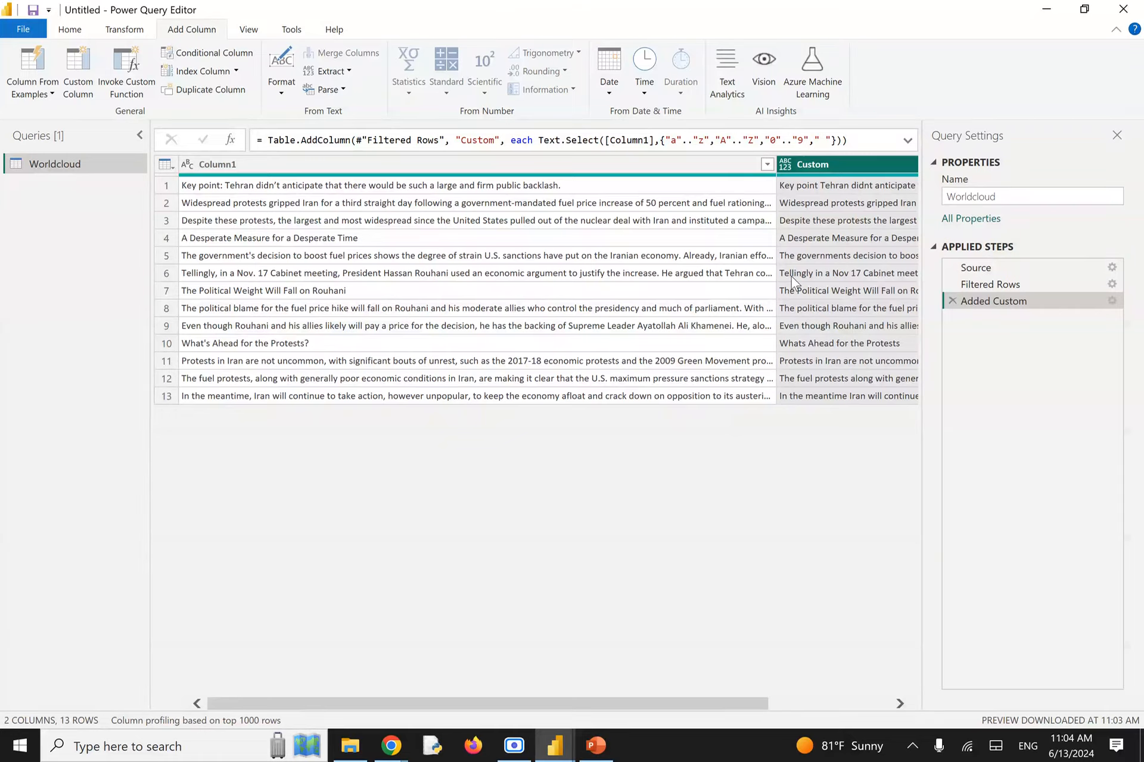
left_click(1111, 301)
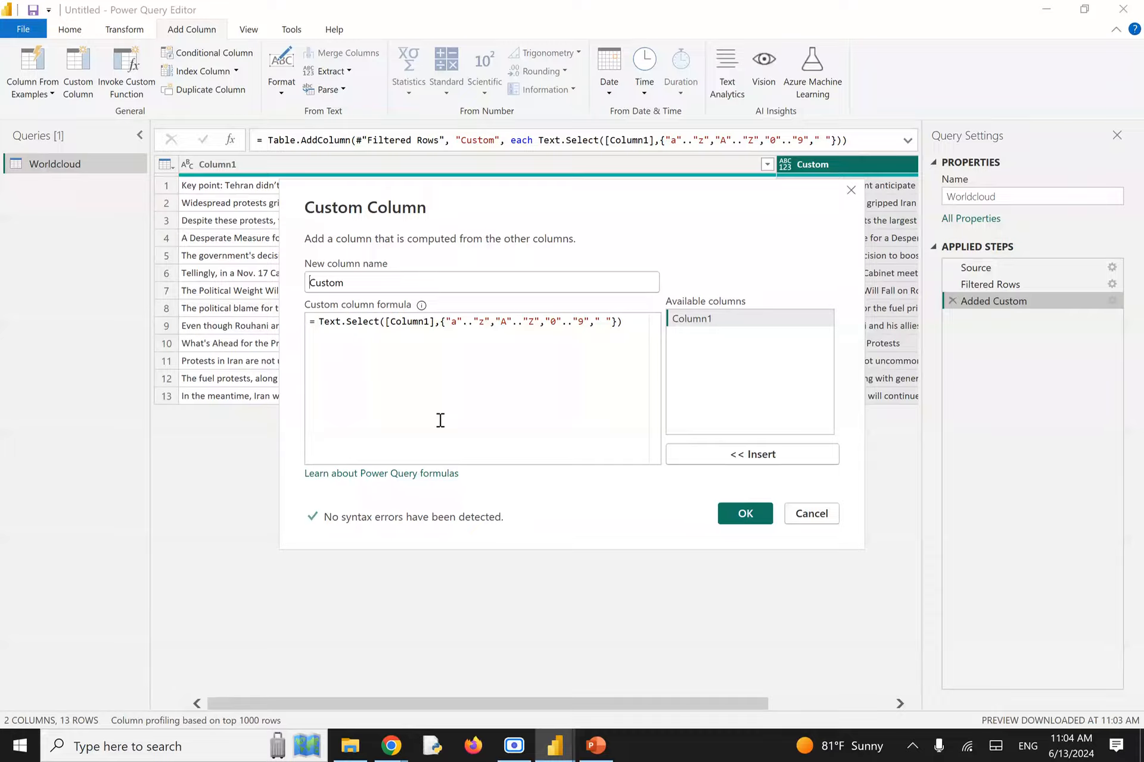
left_click_drag(441, 322, 599, 325)
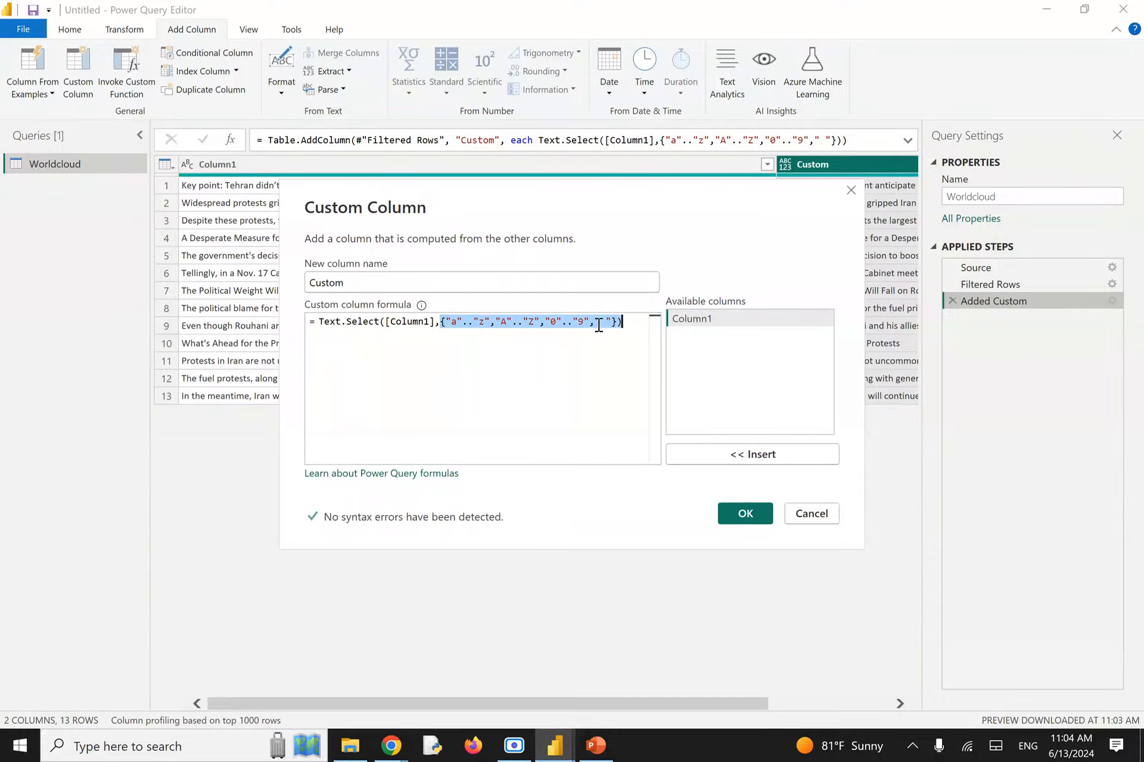
key("shift+Left")
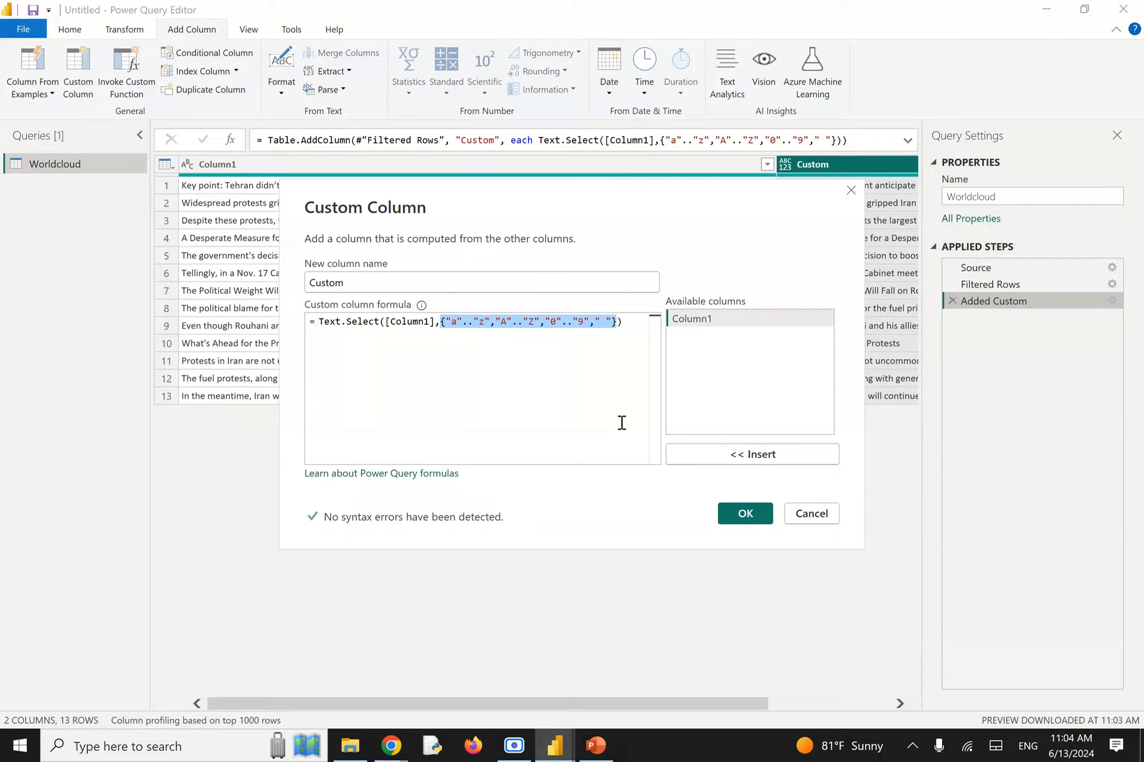